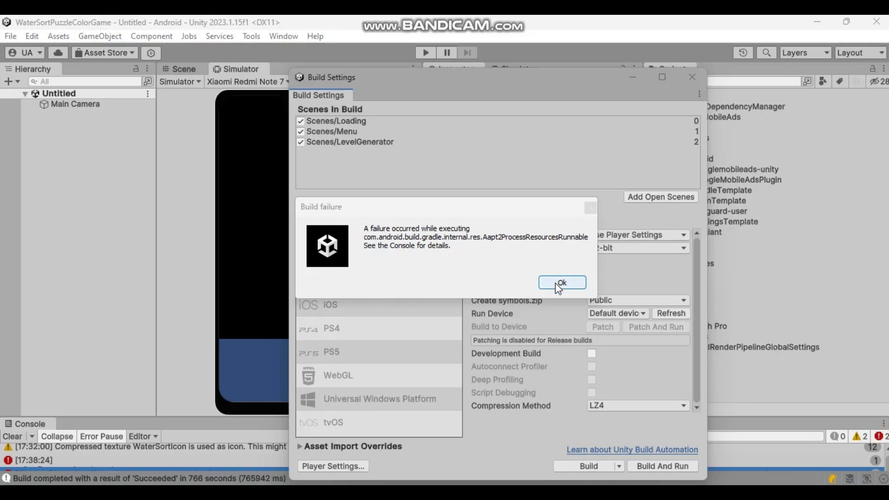
Dismiss the build failure and enlarge the Console details to read the android-36 aapt2 error.
{"action": "left_click", "coordinate": [559, 284]}
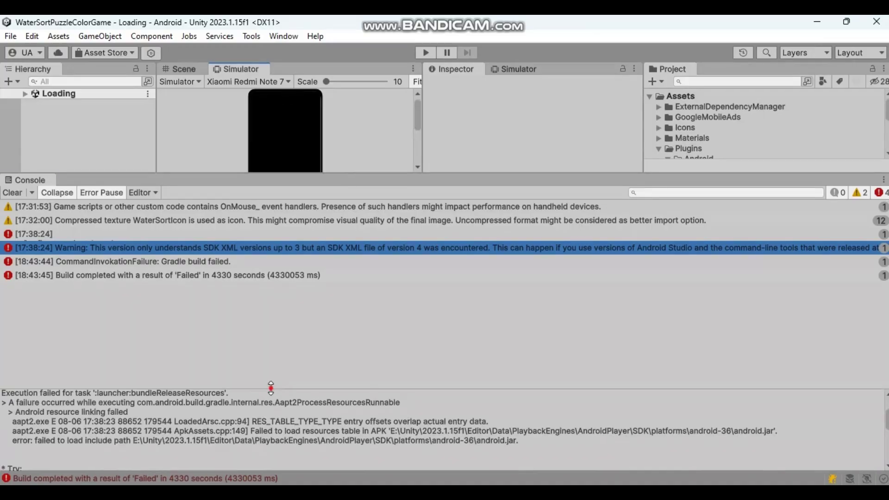
{"action": "left_click_drag", "start_coordinate": [271, 386], "coordinate": [271, 314]}
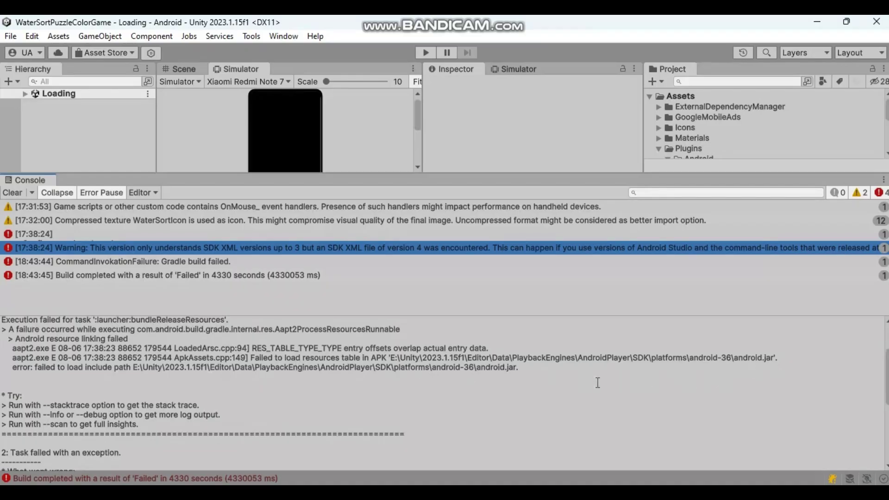
{"action": "scroll", "coordinate": [192, 351], "scroll_direction": "up", "scroll_amount": 1}
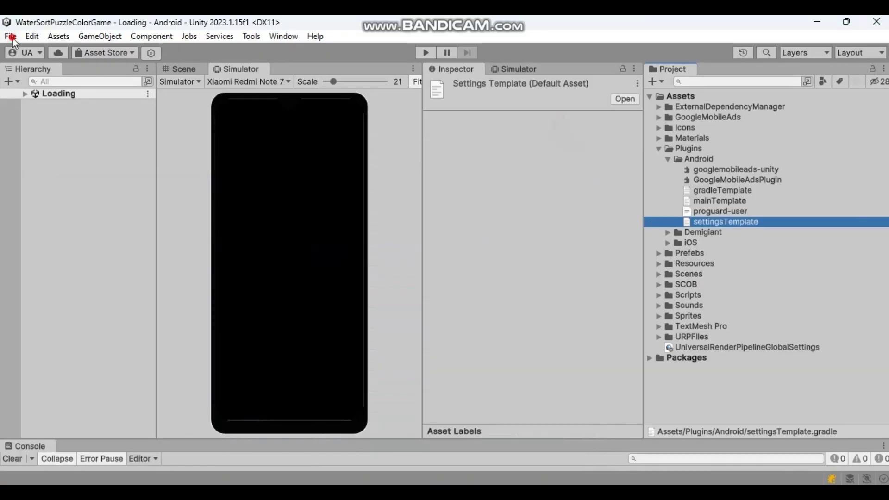
Set the Android Player Settings target API level to 36.
{"action": "left_click", "coordinate": [11, 36]}
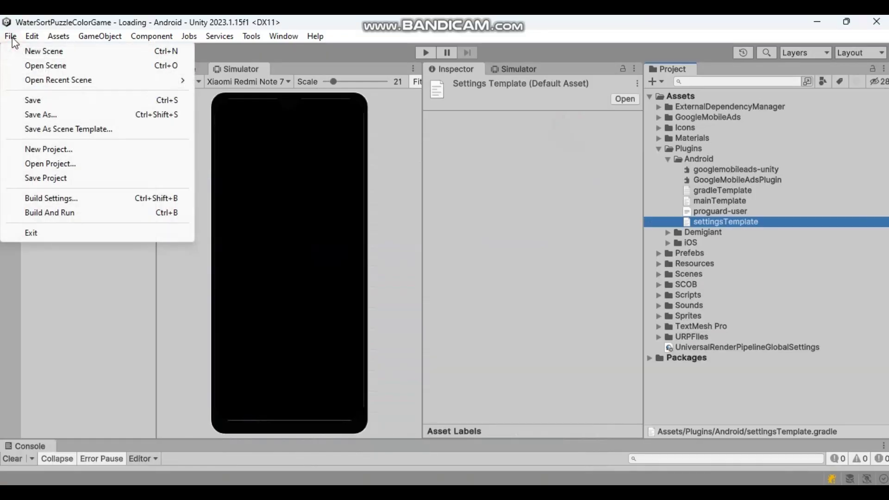
{"action": "left_click", "coordinate": [50, 198]}
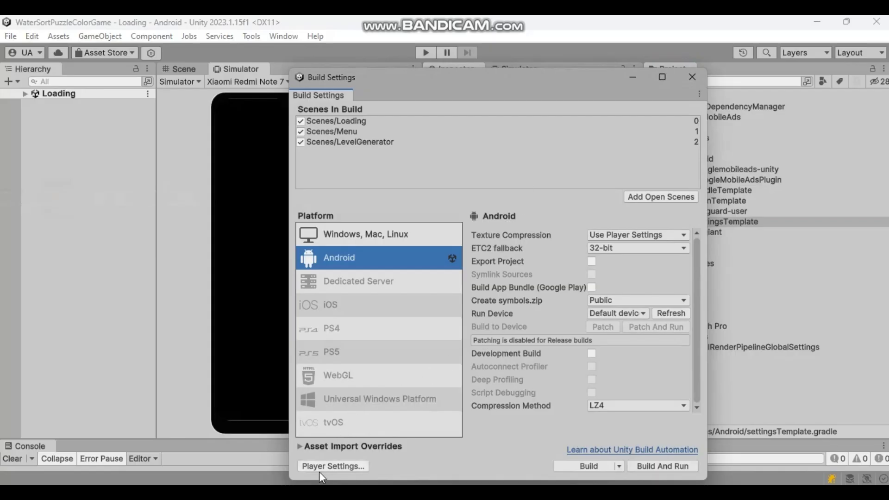
{"action": "left_click", "coordinate": [333, 466]}
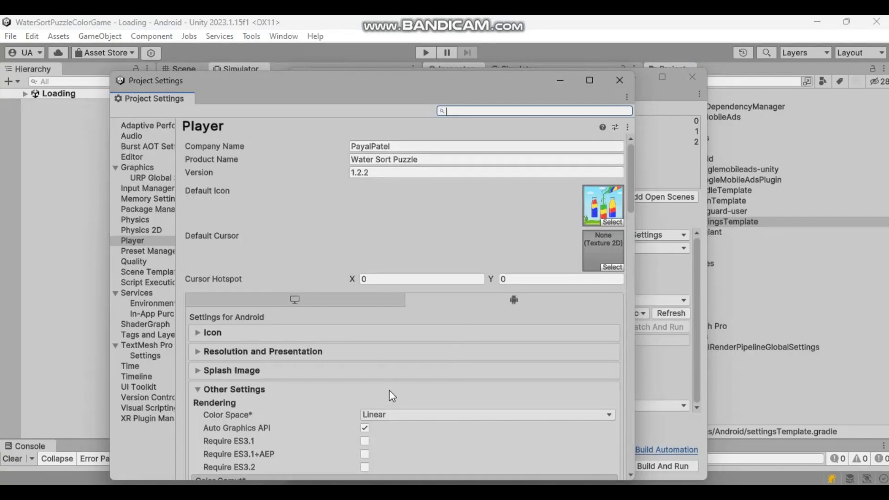
{"action": "scroll", "coordinate": [390, 394], "scroll_direction": "down", "scroll_amount": 4}
{"action": "scroll", "coordinate": [392, 389], "scroll_direction": "down", "scroll_amount": 4}
{"action": "scroll", "coordinate": [395, 388], "scroll_direction": "down", "scroll_amount": 4}
{"action": "scroll", "coordinate": [398, 389], "scroll_direction": "down", "scroll_amount": 4}
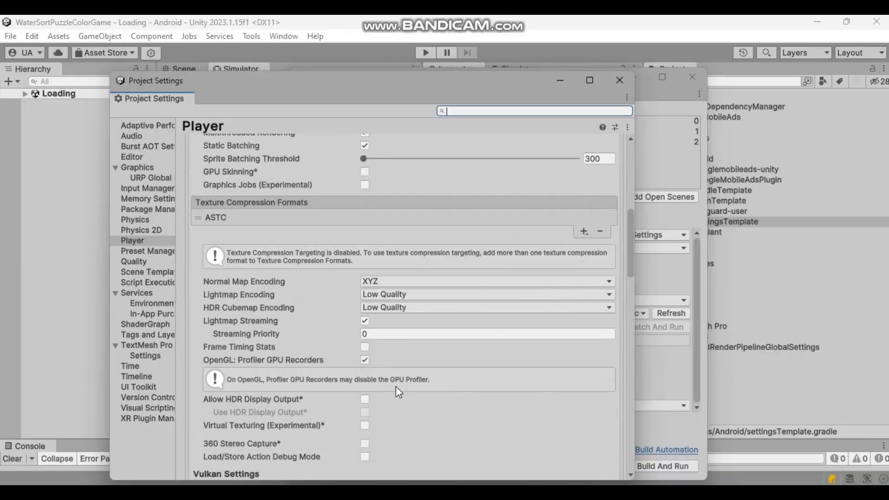
{"action": "scroll", "coordinate": [398, 391], "scroll_direction": "down", "scroll_amount": 4}
{"action": "scroll", "coordinate": [397, 386], "scroll_direction": "down", "scroll_amount": 1}
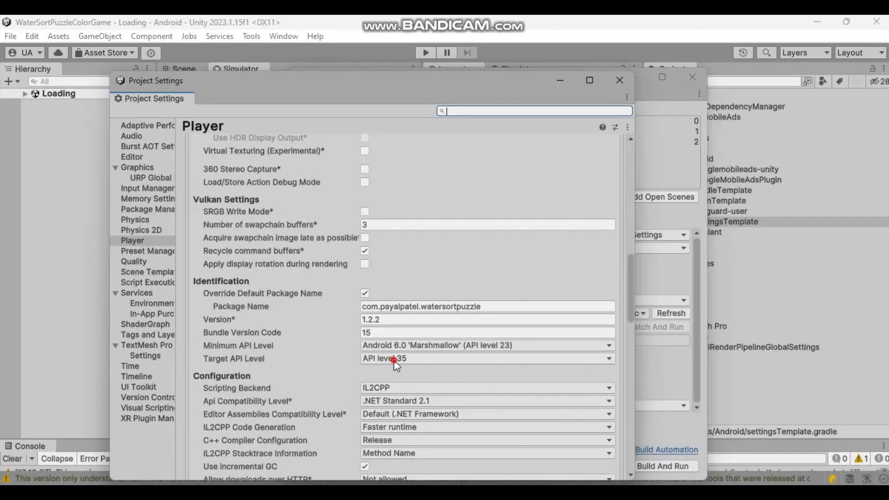
{"action": "left_click", "coordinate": [394, 360]}
{"action": "left_click", "coordinate": [399, 355]}
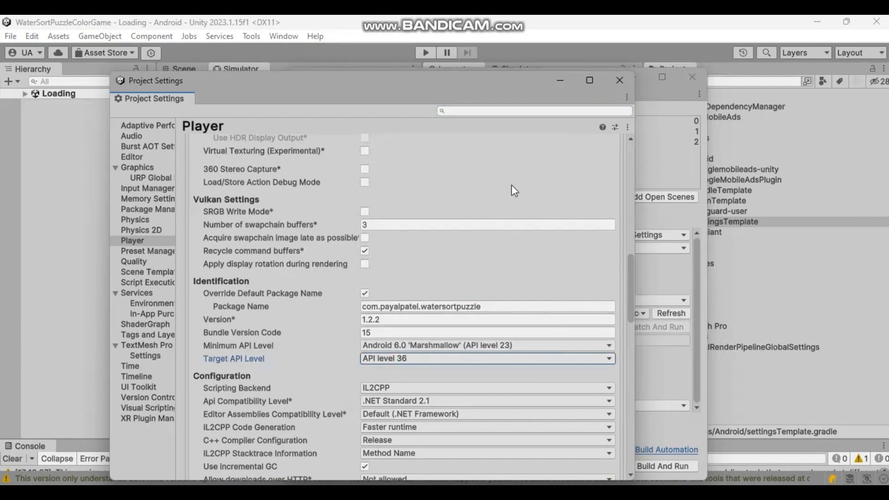
{"action": "scroll", "coordinate": [323, 223], "scroll_direction": "up", "scroll_amount": 10}
{"action": "scroll", "coordinate": [278, 215], "scroll_direction": "up", "scroll_amount": 10}
{"action": "scroll", "coordinate": [230, 206], "scroll_direction": "up", "scroll_amount": 6}
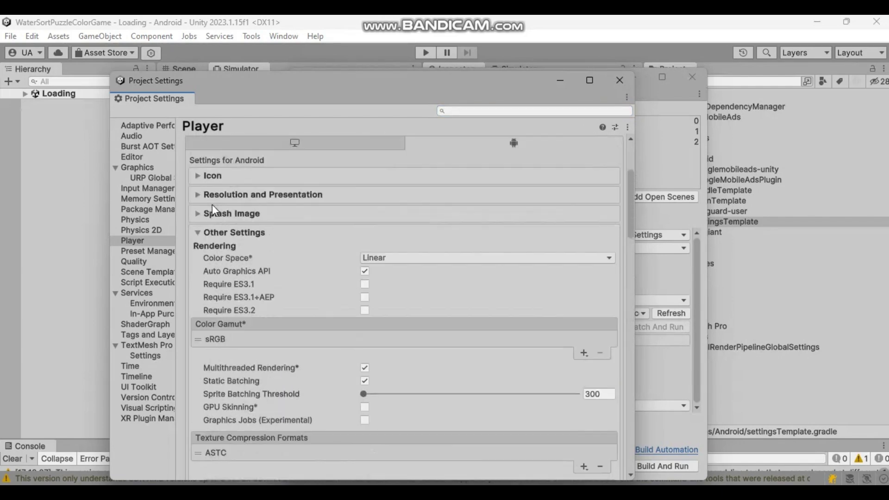
{"action": "scroll", "coordinate": [212, 205], "scroll_direction": "up", "scroll_amount": 3}
Enter the keystore password and the key password under Publishing Settings.
{"action": "left_click", "coordinate": [197, 316]}
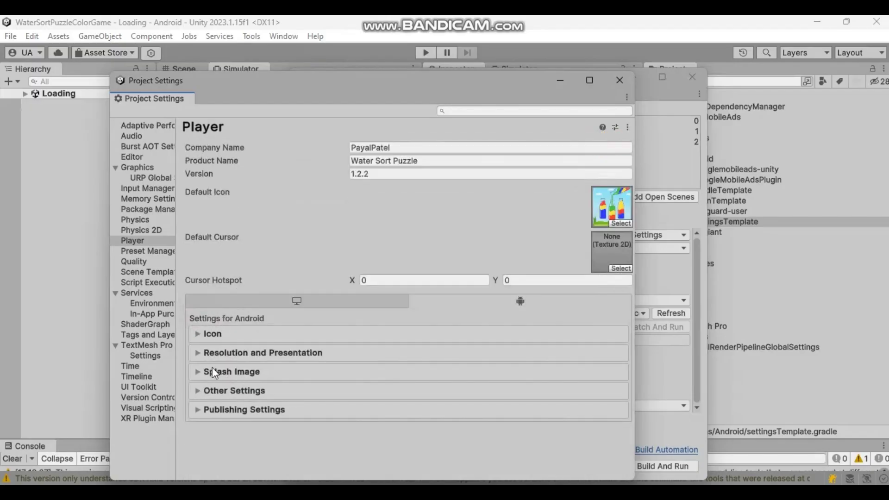
{"action": "left_click", "coordinate": [196, 409]}
{"action": "scroll", "coordinate": [321, 363], "scroll_direction": "down", "scroll_amount": 5}
{"action": "left_click", "coordinate": [389, 290]}
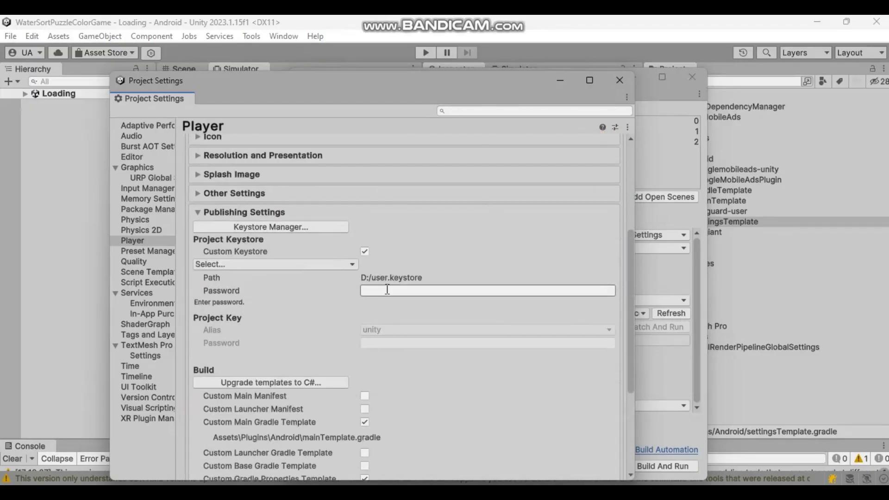
{"action": "type", "text": "***"}
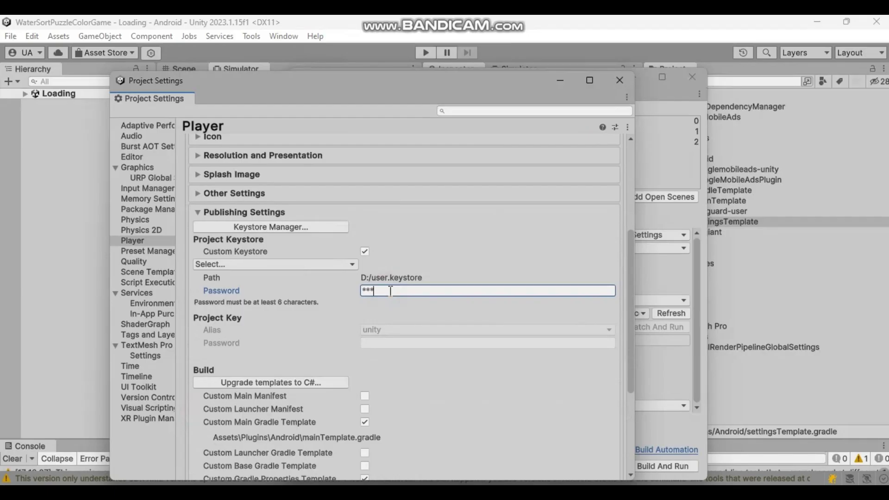
{"action": "type", "text": "***"}
{"action": "left_click", "coordinate": [377, 346]}
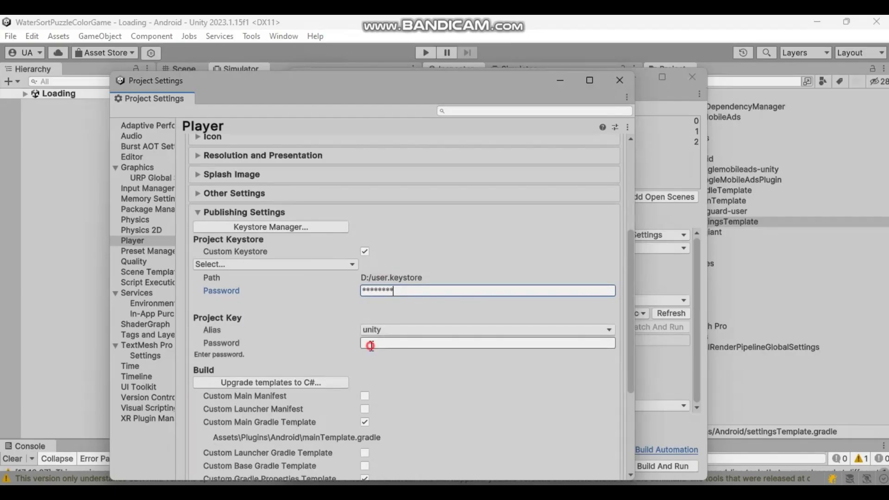
{"action": "left_click", "coordinate": [381, 346]}
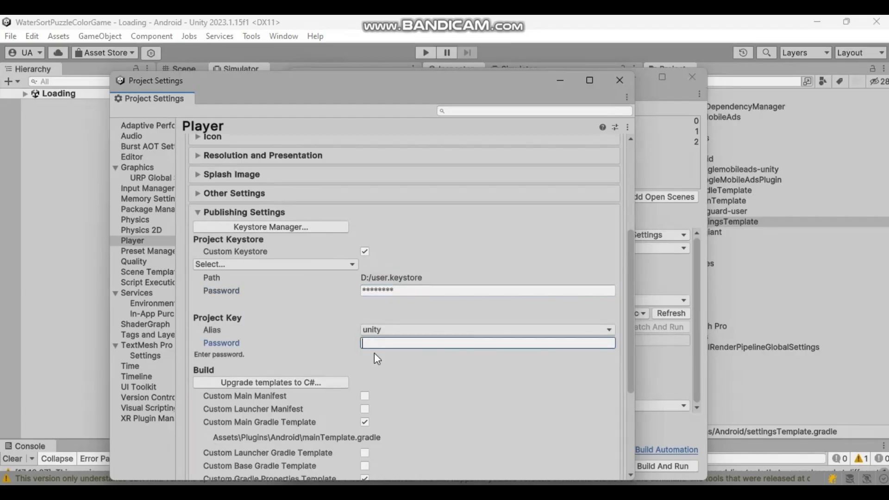
{"action": "type", "text": "*****"}
Build and run into PlayStoreApk, update the Android SDK for API 36, and dismiss the failure.
{"action": "left_click", "coordinate": [620, 80]}
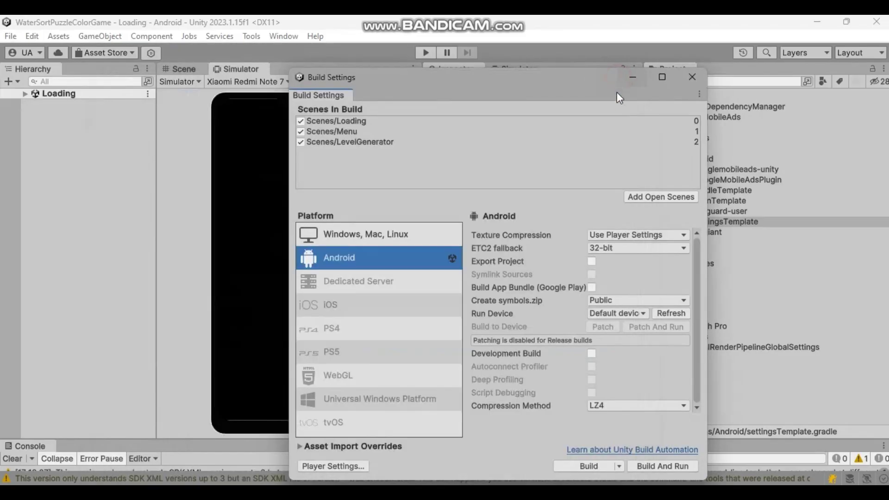
{"action": "left_click", "coordinate": [662, 466]}
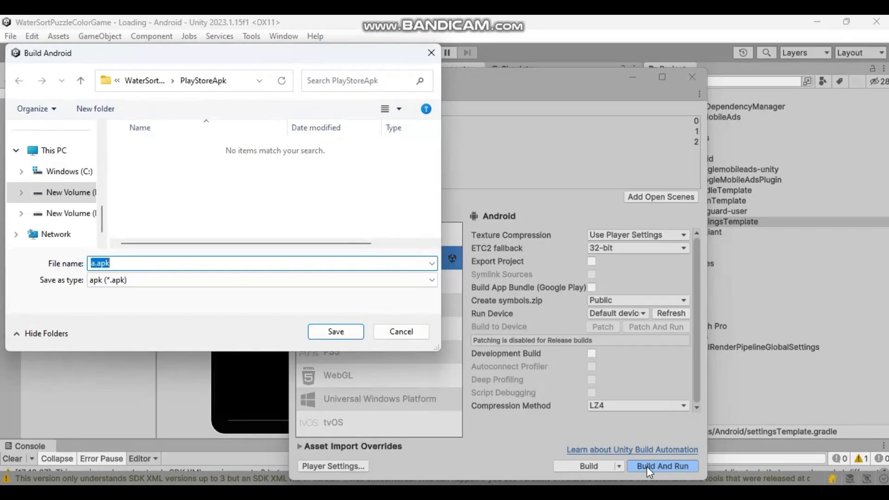
{"action": "left_click", "coordinate": [336, 332]}
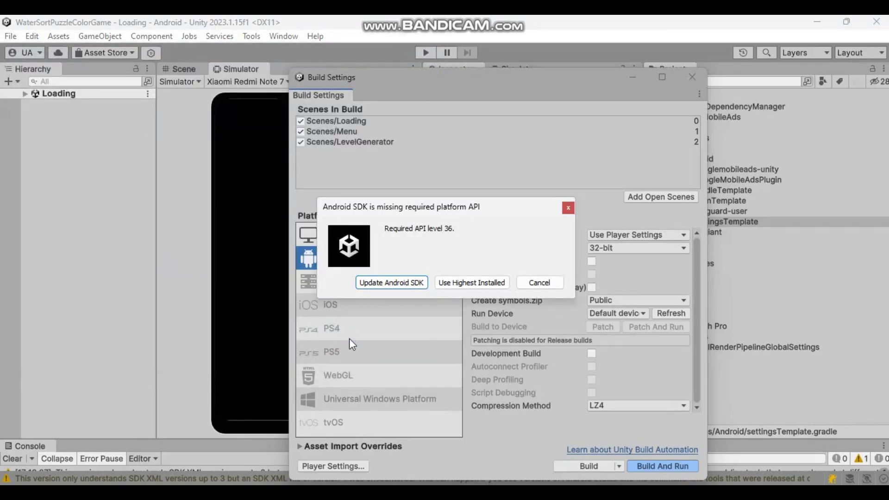
{"action": "left_click", "coordinate": [391, 283]}
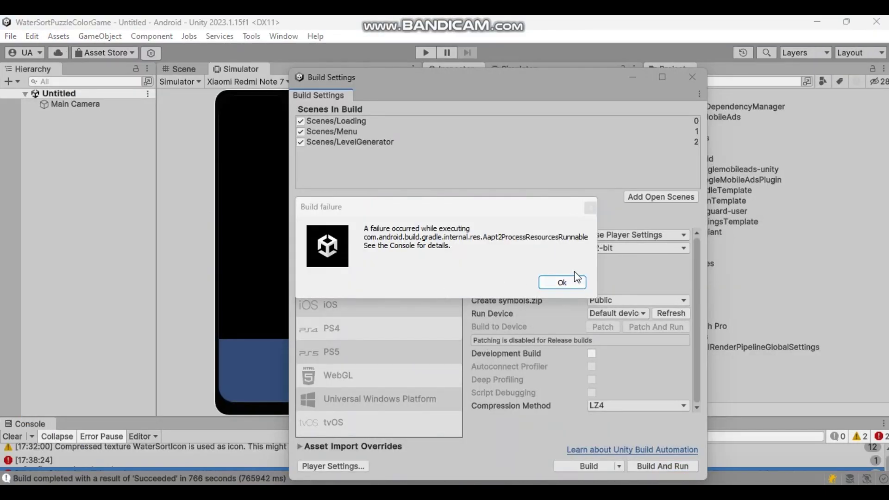
{"action": "left_click", "coordinate": [555, 281]}
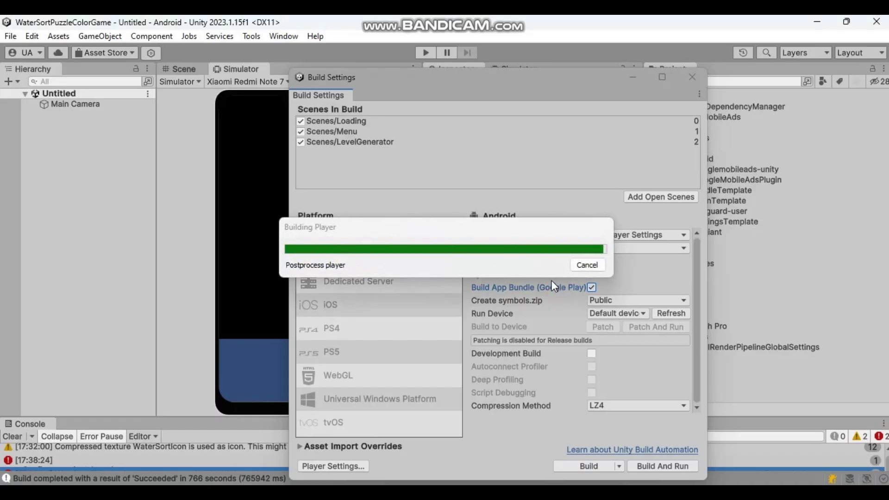
Close Build Settings and enlarge the Console to read the Gradle failure and SDK XML warning.
{"action": "left_click", "coordinate": [691, 77]}
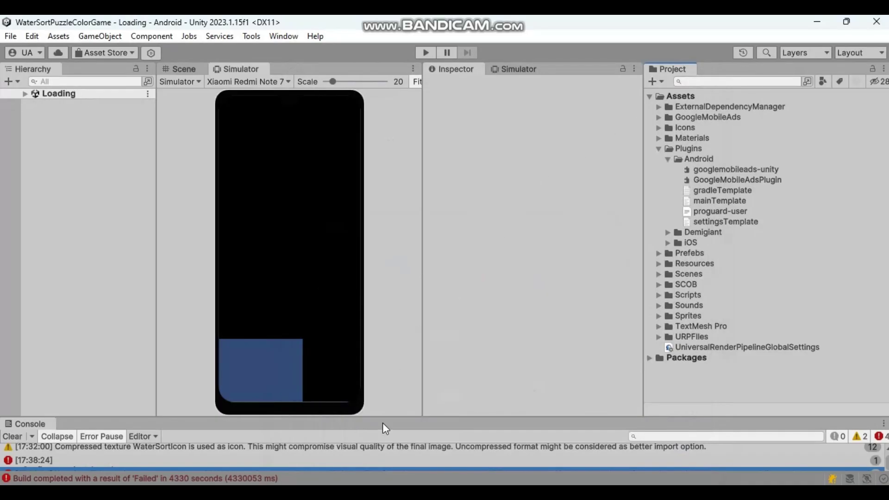
{"action": "left_click_drag", "start_coordinate": [383, 420], "coordinate": [397, 277]}
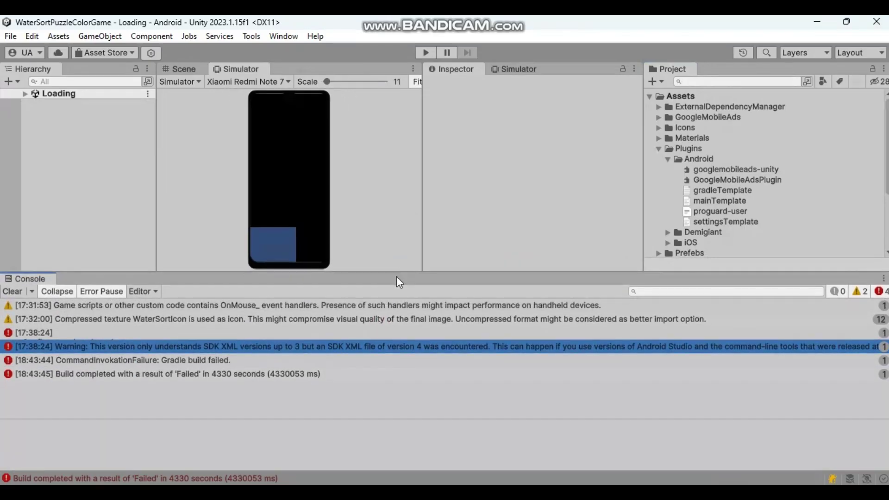
{"action": "left_click", "coordinate": [284, 348]}
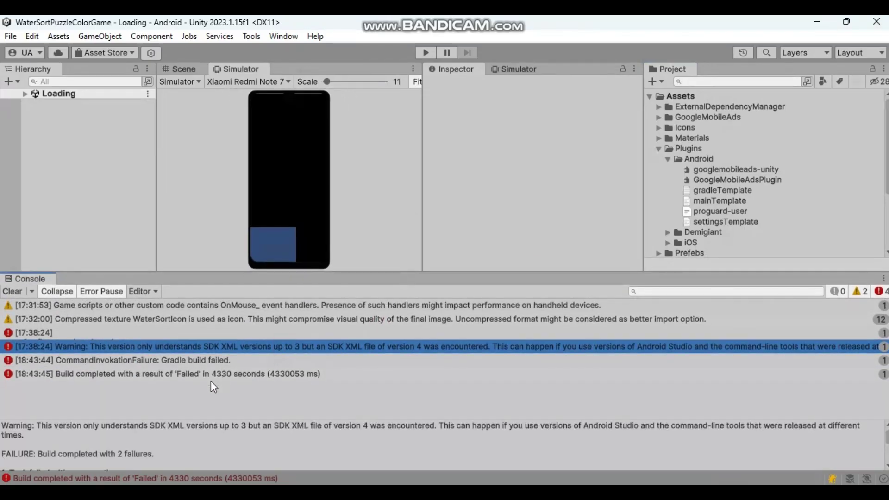
{"action": "scroll", "coordinate": [167, 450], "scroll_direction": "down", "scroll_amount": 3}
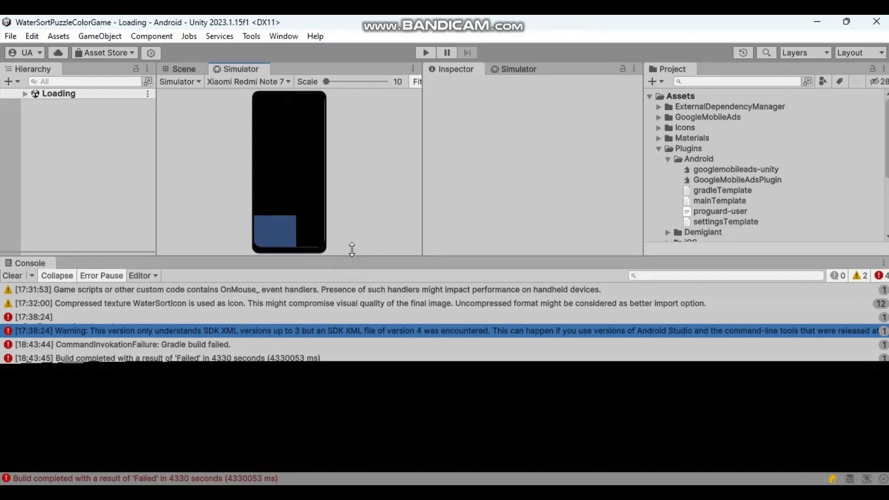
{"action": "left_click_drag", "start_coordinate": [342, 281], "coordinate": [353, 177]}
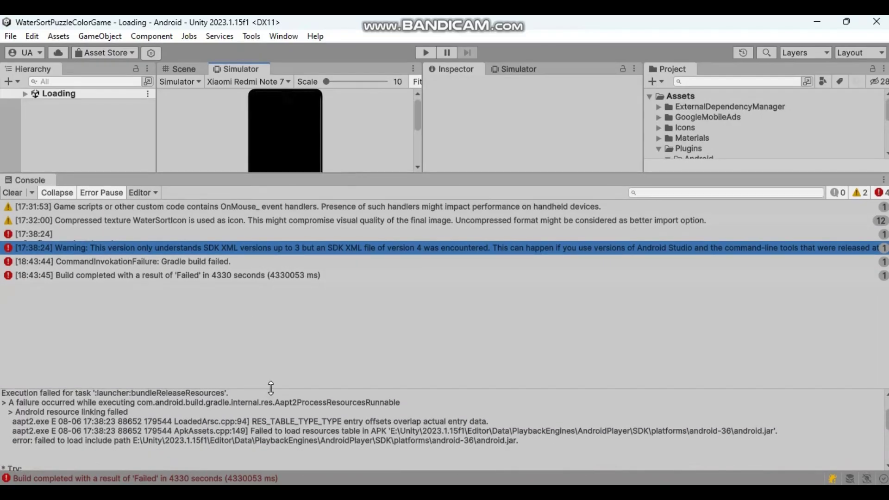
{"action": "left_click_drag", "start_coordinate": [271, 387], "coordinate": [275, 315]}
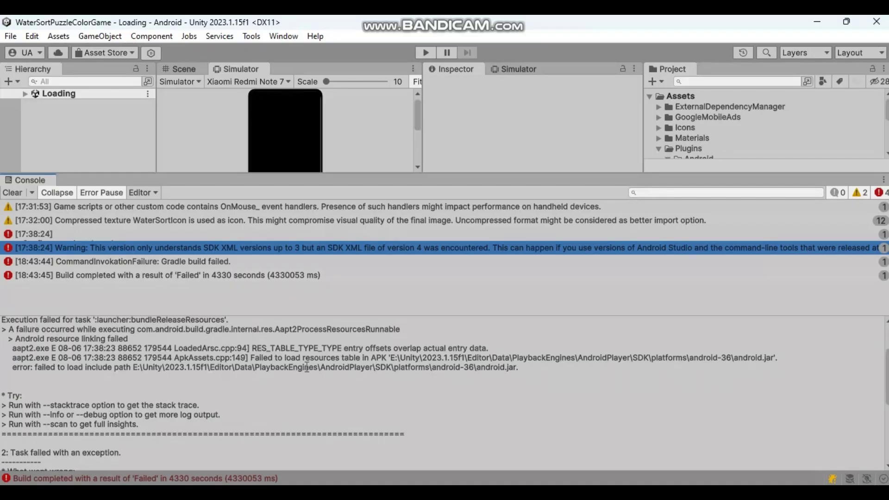
{"action": "scroll", "coordinate": [160, 354], "scroll_direction": "up", "scroll_amount": 2}
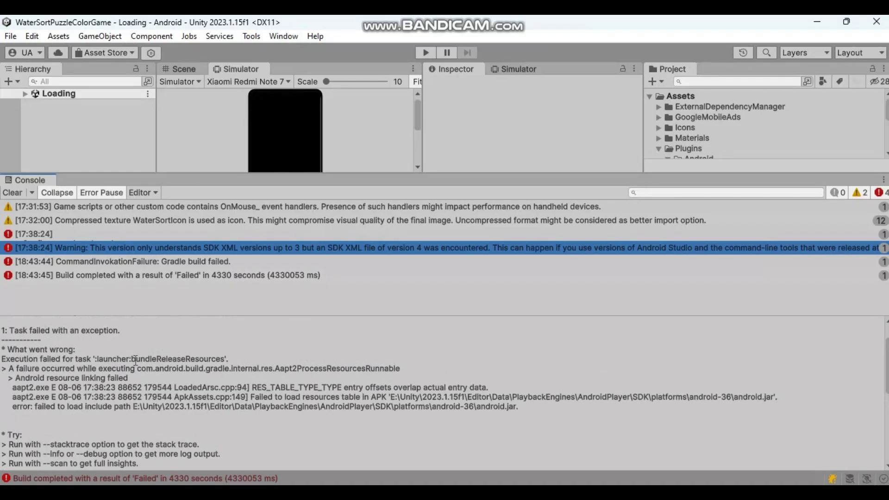
{"action": "left_click", "coordinate": [120, 262]}
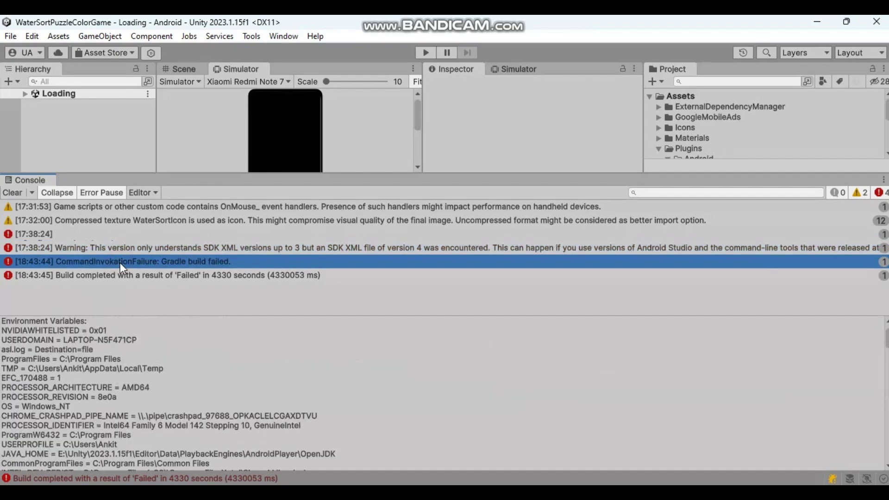
{"action": "scroll", "coordinate": [107, 393], "scroll_direction": "down", "scroll_amount": 4}
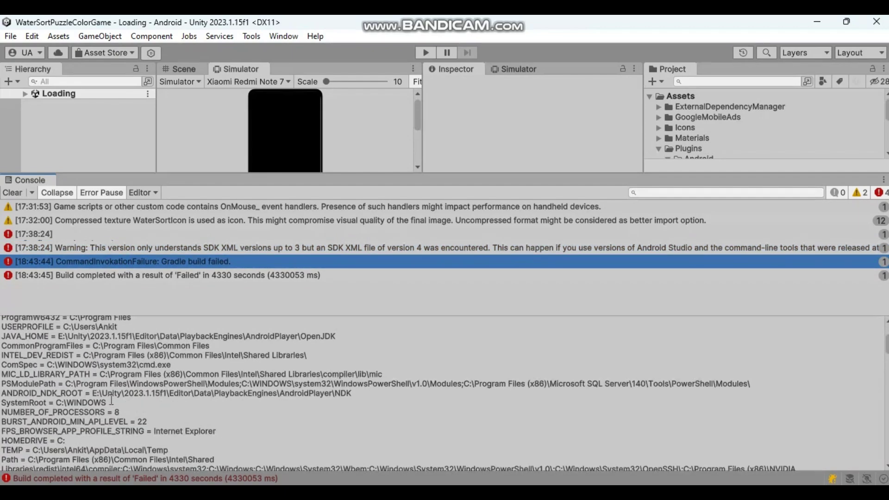
{"action": "left_click_drag", "start_coordinate": [886, 346], "coordinate": [886, 375]}
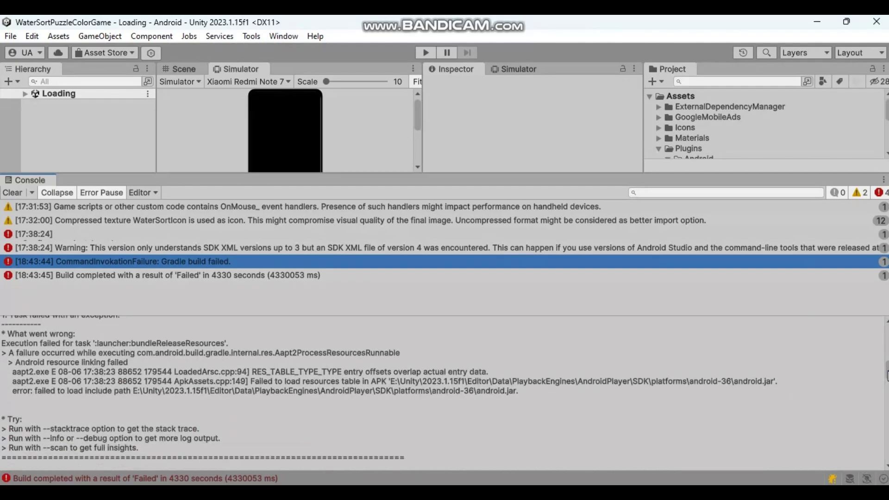
{"action": "left_click", "coordinate": [260, 247]}
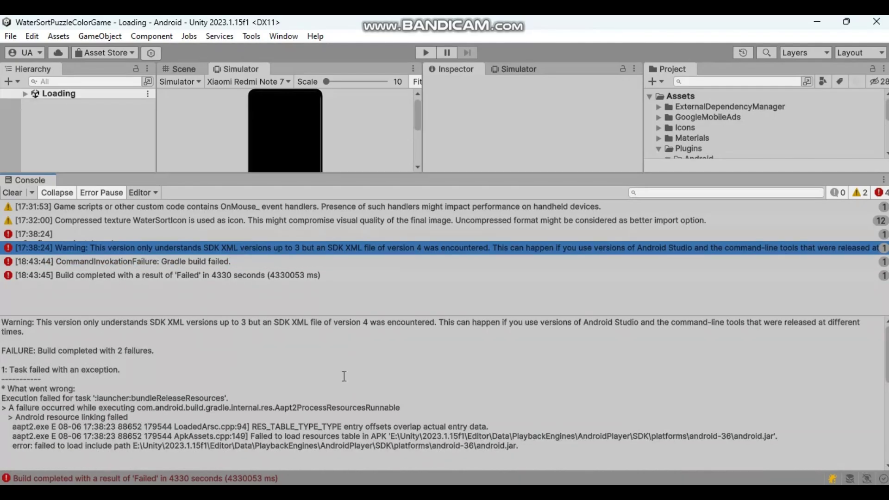
{"action": "scroll", "coordinate": [540, 403], "scroll_direction": "down", "scroll_amount": 3}
{"action": "scroll", "coordinate": [540, 402], "scroll_direction": "down", "scroll_amount": 3}
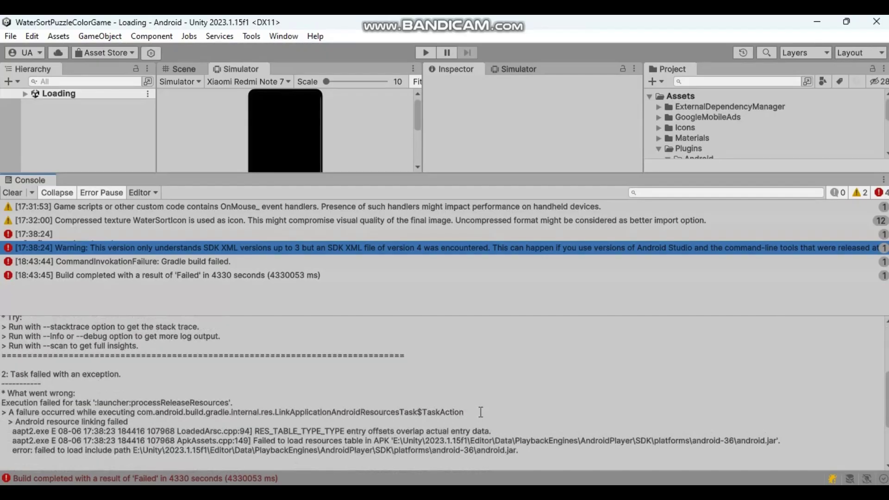
{"action": "scroll", "coordinate": [487, 402], "scroll_direction": "down", "scroll_amount": 2}
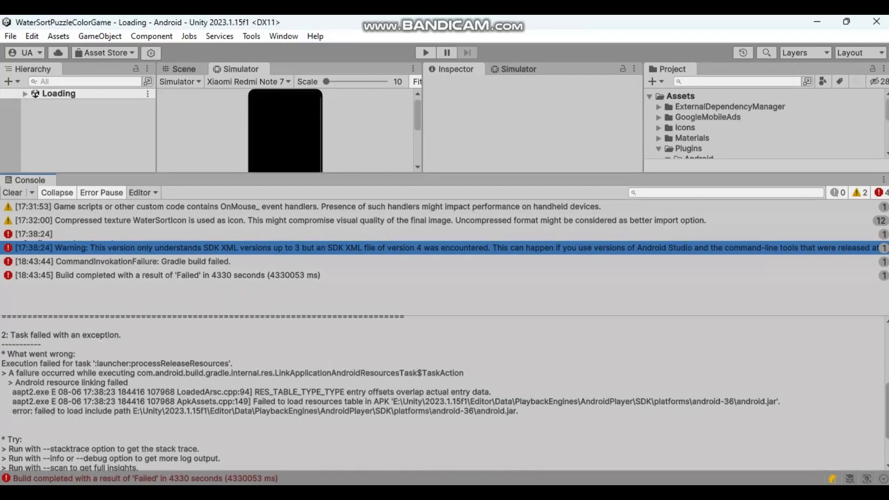
{"action": "scroll", "coordinate": [881, 411], "scroll_direction": "down", "scroll_amount": 3}
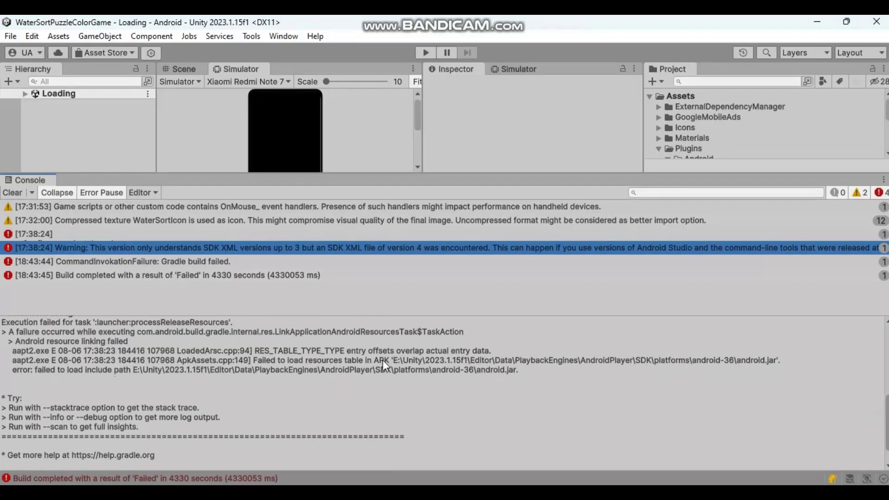
Copy the bundled Android SDK path from Preferences > External Tools.
{"action": "left_click", "coordinate": [79, 460]}
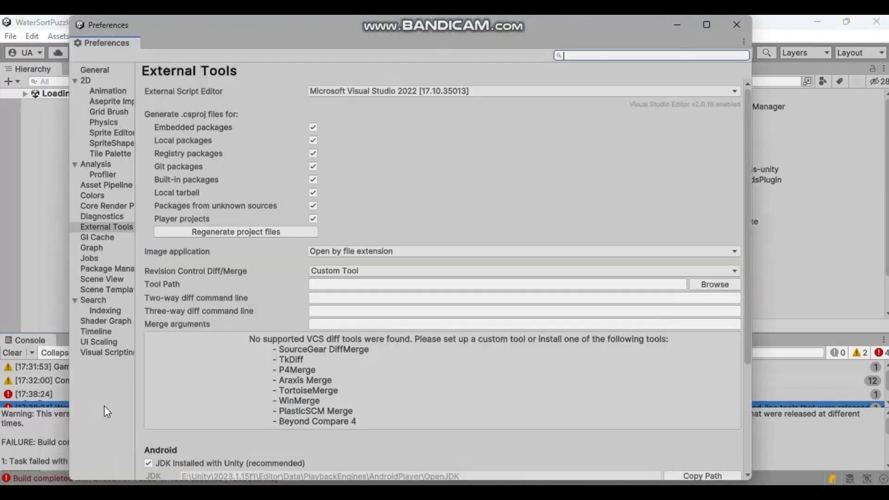
{"action": "left_click", "coordinate": [113, 227]}
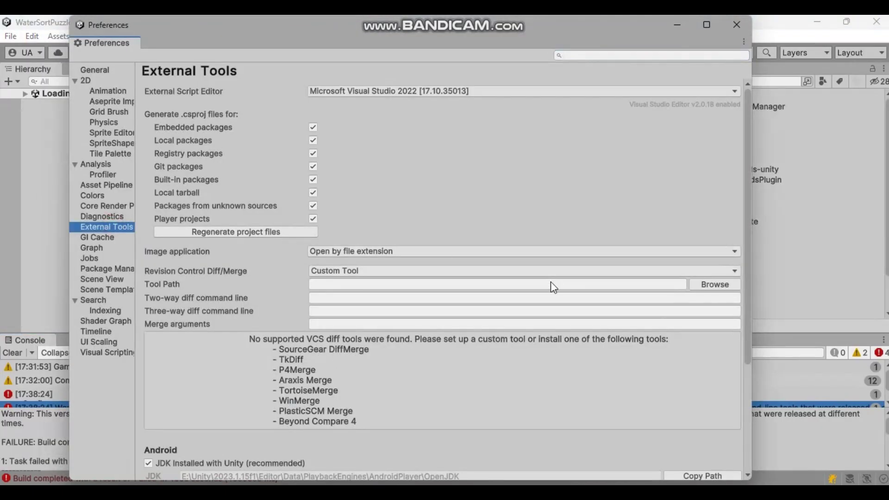
{"action": "scroll", "coordinate": [551, 281], "scroll_direction": "down", "scroll_amount": 3}
{"action": "scroll", "coordinate": [536, 304], "scroll_direction": "down", "scroll_amount": 3}
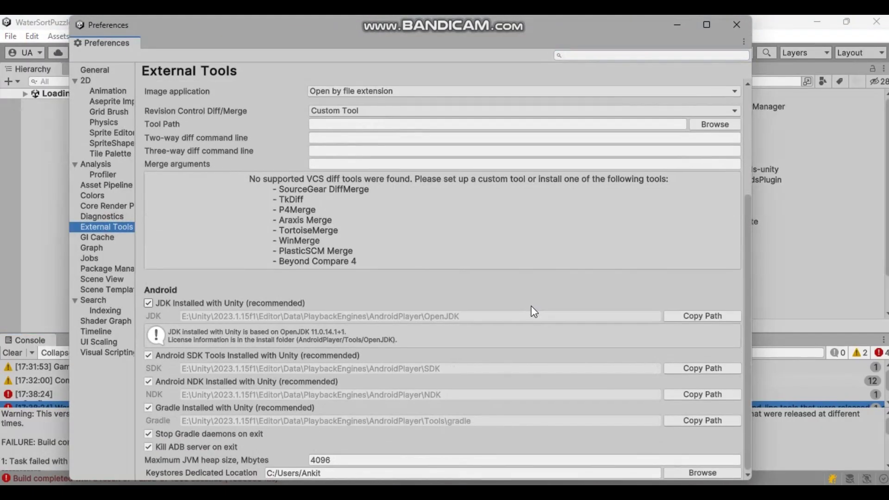
{"action": "left_click", "coordinate": [686, 369]}
Go to the bundled Android SDK folder in File Explorer using the copied path.
{"action": "key", "text": "alt+Tab"}
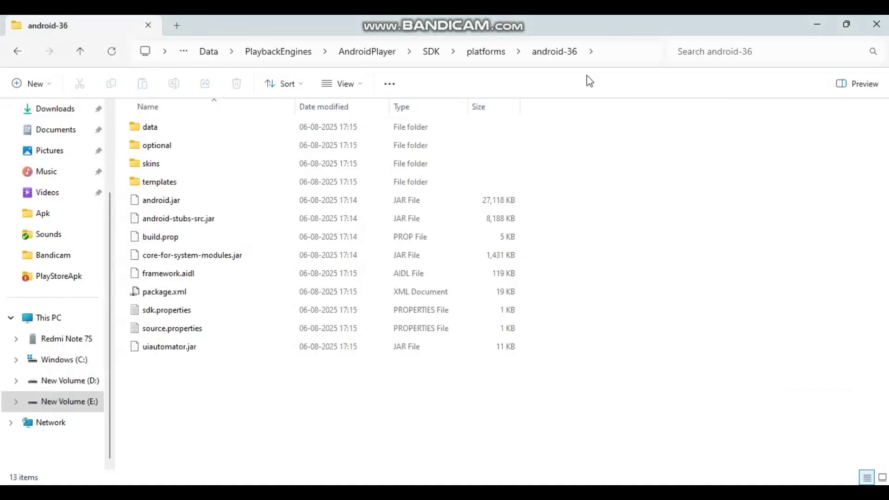
{"action": "left_click", "coordinate": [587, 51]}
{"action": "key", "text": "ctrl+v"}
{"action": "key", "text": "BackSpace"}
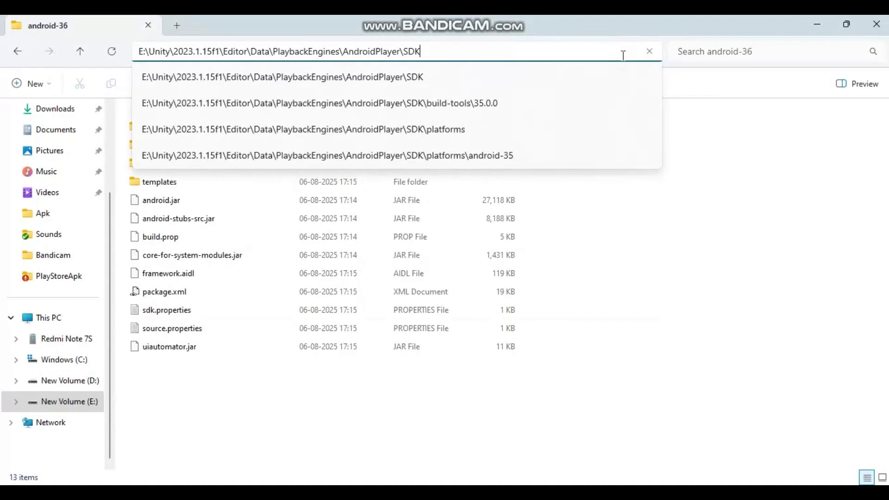
{"action": "key", "text": "Return"}
{"action": "left_click", "coordinate": [171, 222]}
Check platforms > android-36, then open the SDK's build-tools folder (30.0.3, 32.0.0, 35.0.0).
{"action": "double_click", "coordinate": [171, 222]}
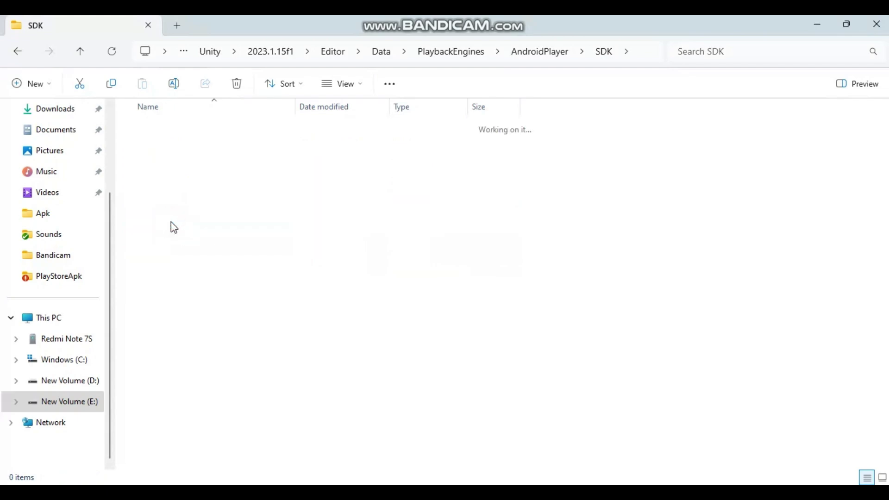
{"action": "double_click", "coordinate": [158, 200]}
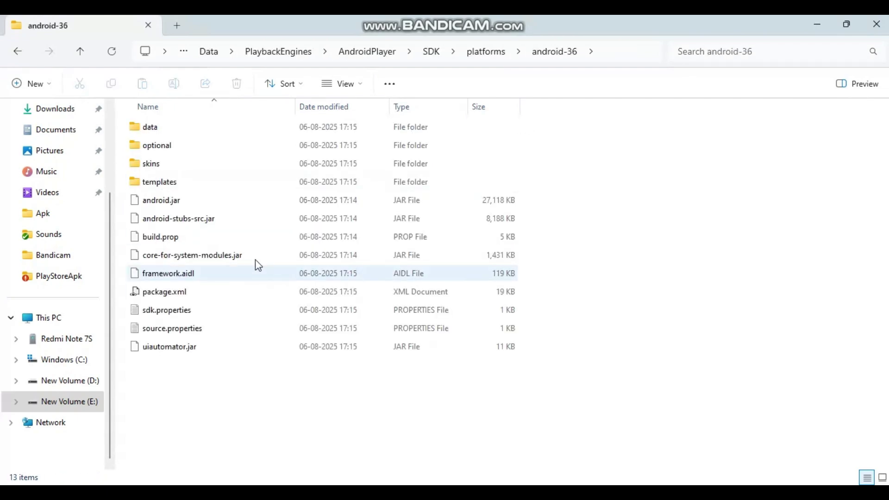
{"action": "left_click", "coordinate": [431, 52]}
{"action": "left_click", "coordinate": [189, 236]}
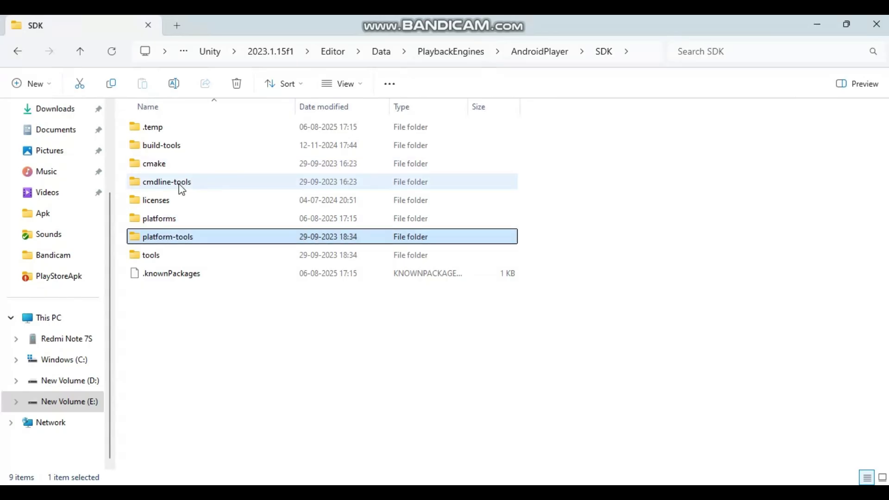
{"action": "double_click", "coordinate": [189, 146]}
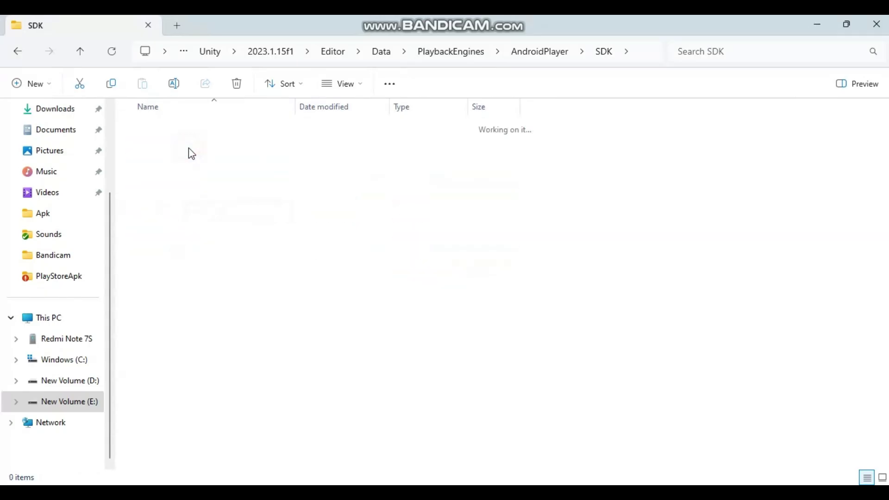
{"action": "left_click", "coordinate": [196, 214]}
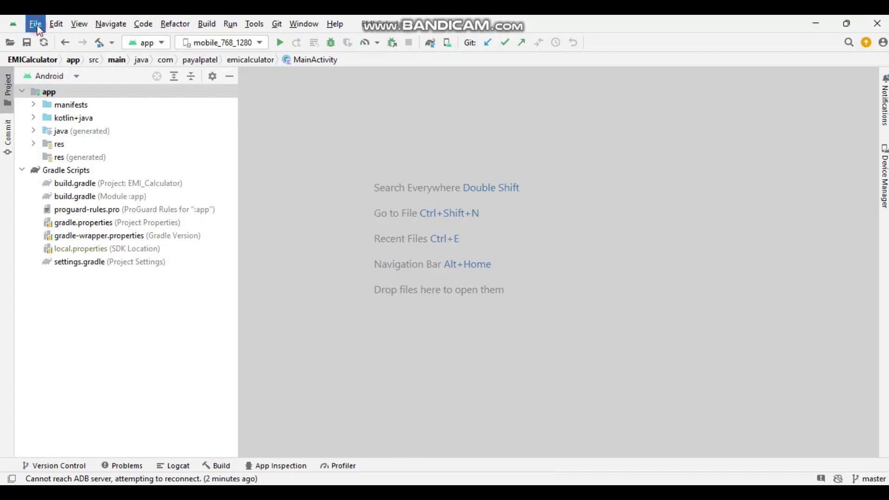
In Android Studio's SDK settings, mark Android API 36, SDK Build-Tools 36 and Command-line Tools.
{"action": "left_click", "coordinate": [36, 26]}
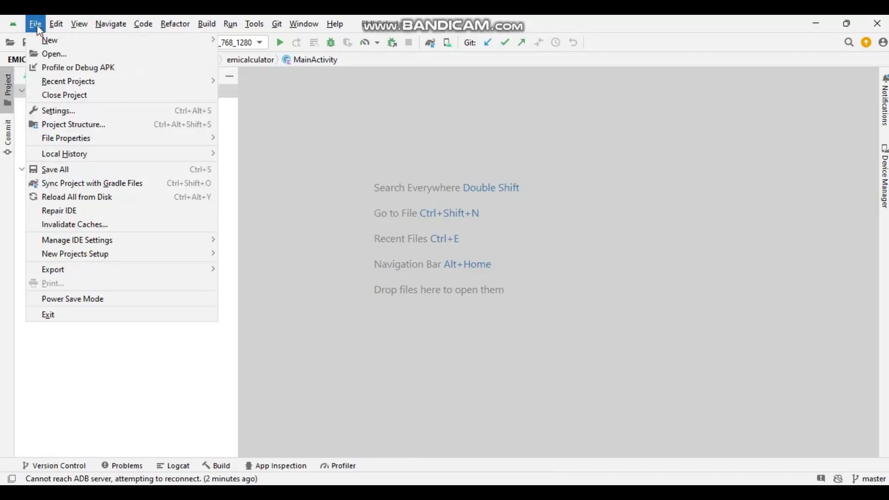
{"action": "left_click", "coordinate": [66, 112]}
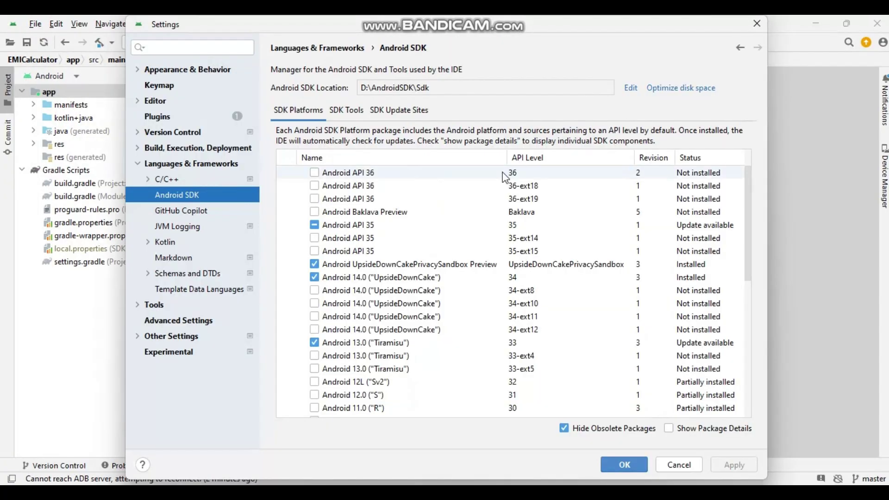
{"action": "left_click", "coordinate": [314, 172]}
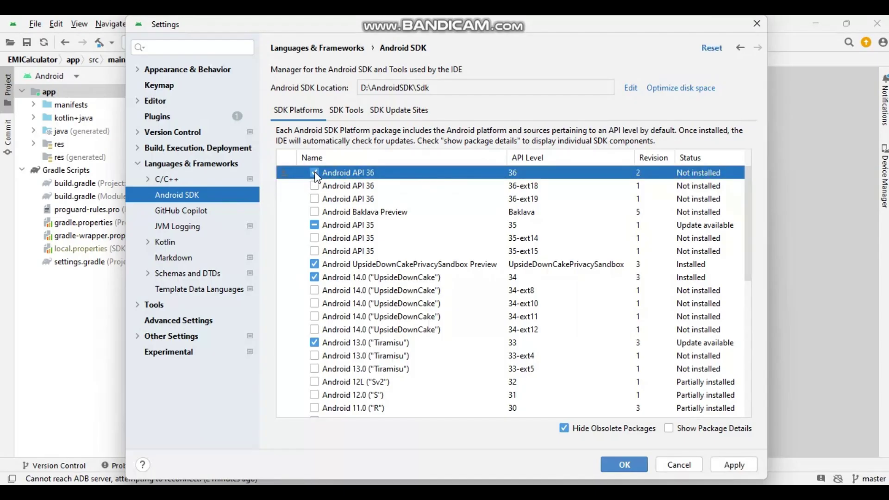
{"action": "left_click", "coordinate": [346, 110]}
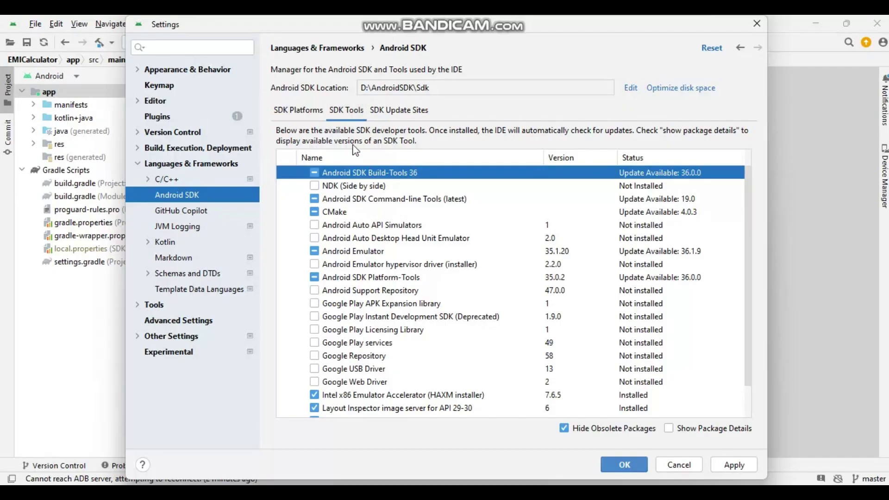
{"action": "left_click", "coordinate": [315, 173]}
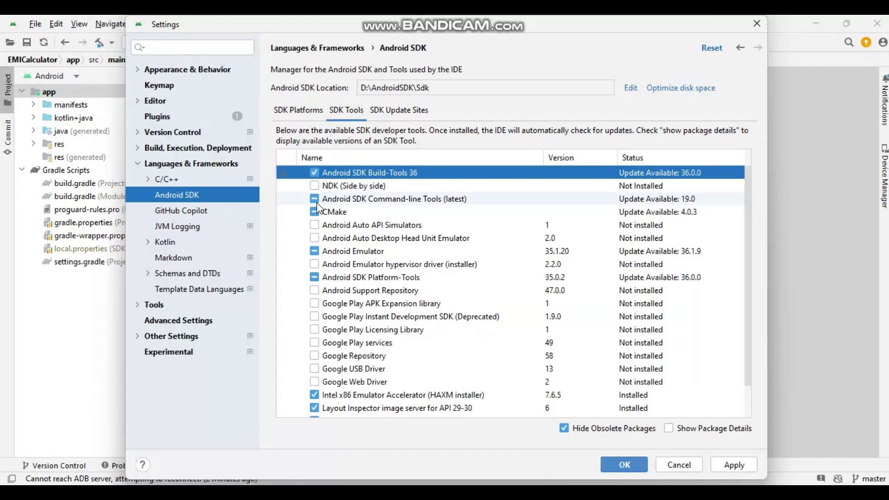
{"action": "left_click", "coordinate": [315, 200]}
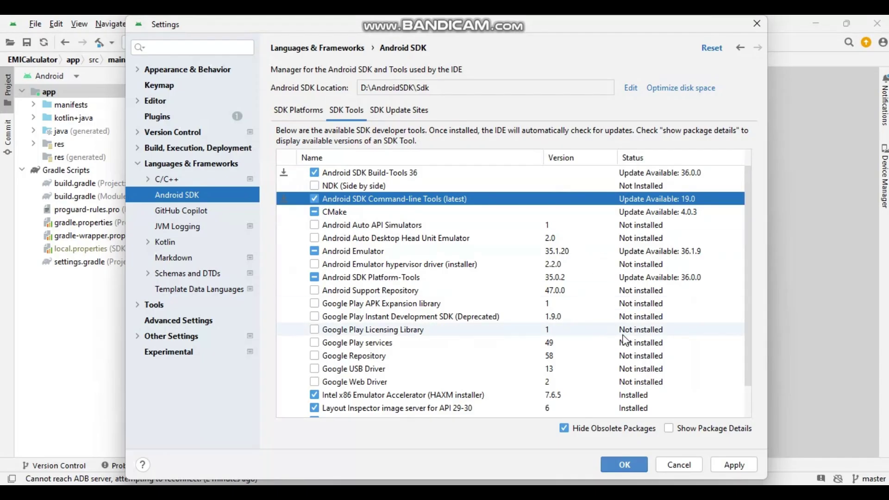
Apply and install the marked components, copy the SDK location, and close Settings.
{"action": "left_click", "coordinate": [729, 465]}
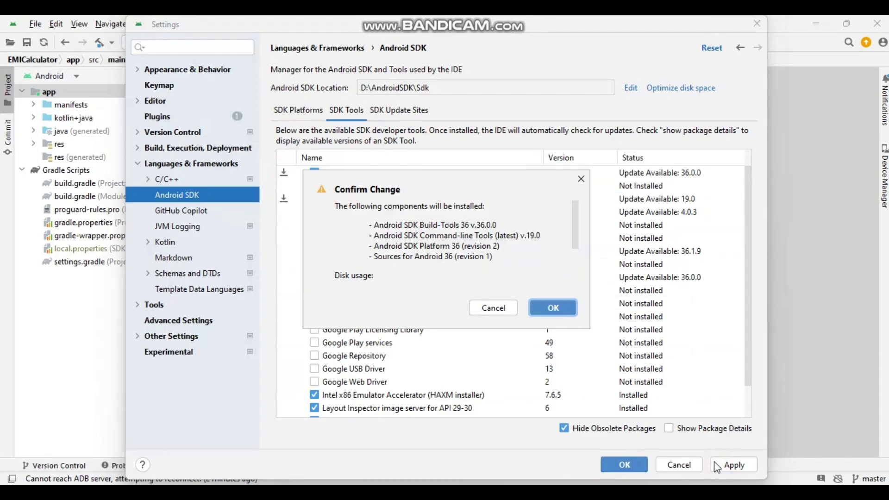
{"action": "left_click", "coordinate": [553, 308]}
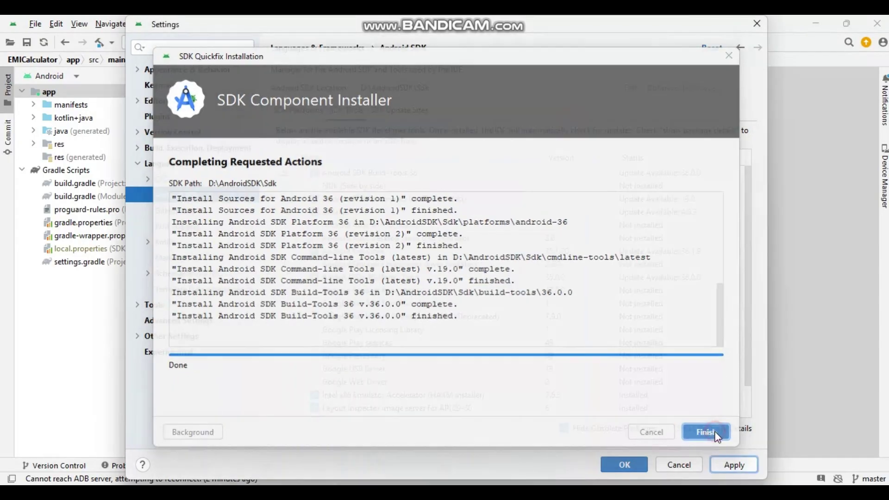
{"action": "left_click", "coordinate": [708, 432]}
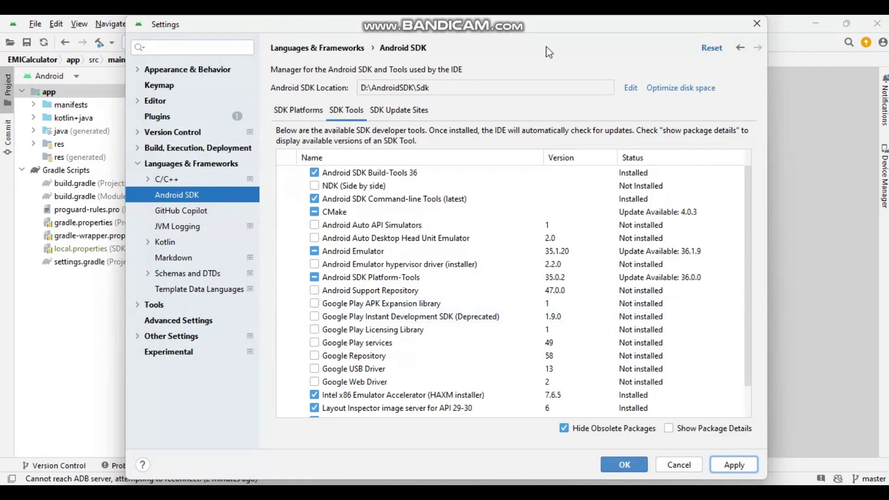
{"action": "left_click", "coordinate": [430, 88]}
{"action": "left_click_drag", "start_coordinate": [431, 88], "coordinate": [360, 89]}
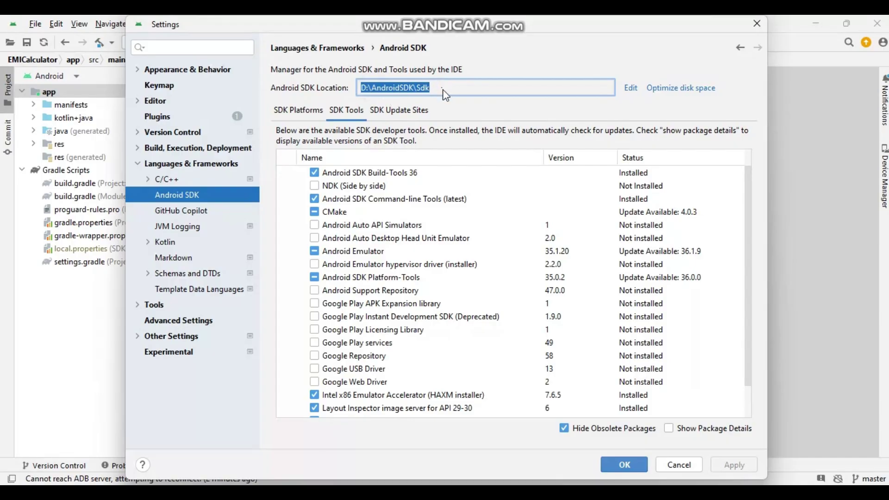
{"action": "left_click", "coordinate": [624, 465]}
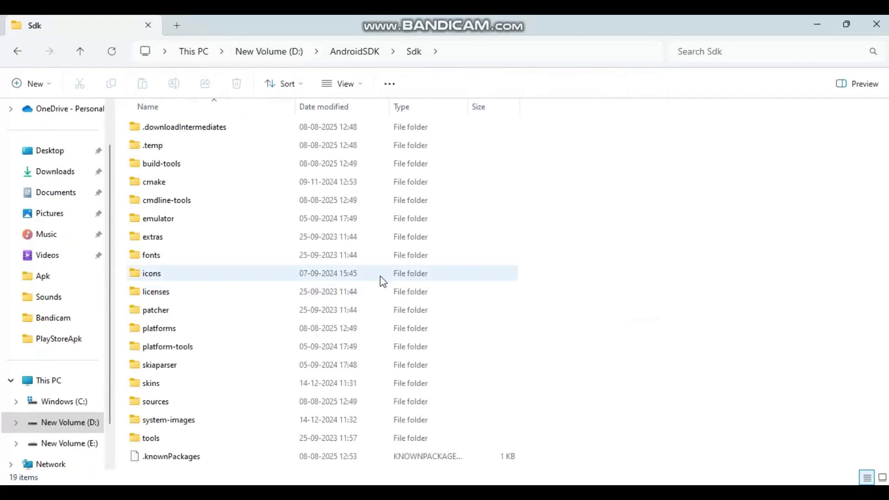
Verify android-36 under D:\AndroidSDK\Sdk\platforms, then open its build-tools folder.
{"action": "left_click", "coordinate": [232, 330]}
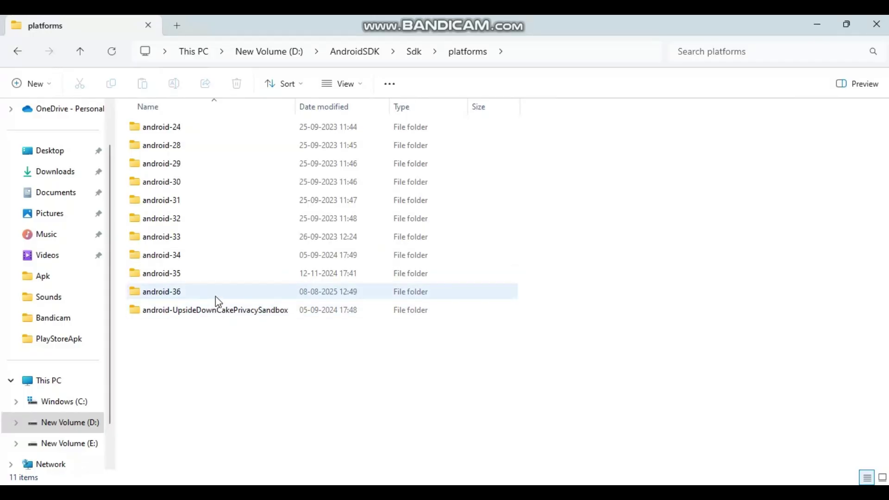
{"action": "left_click", "coordinate": [18, 50]}
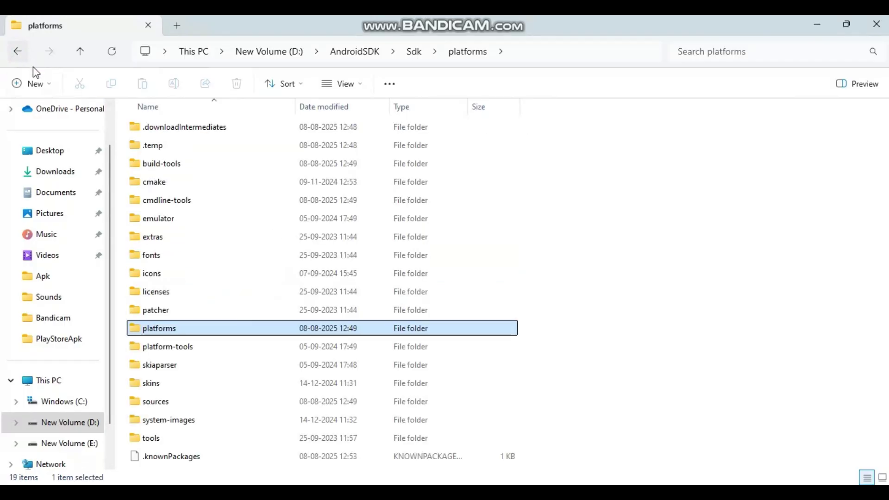
{"action": "double_click", "coordinate": [161, 163]}
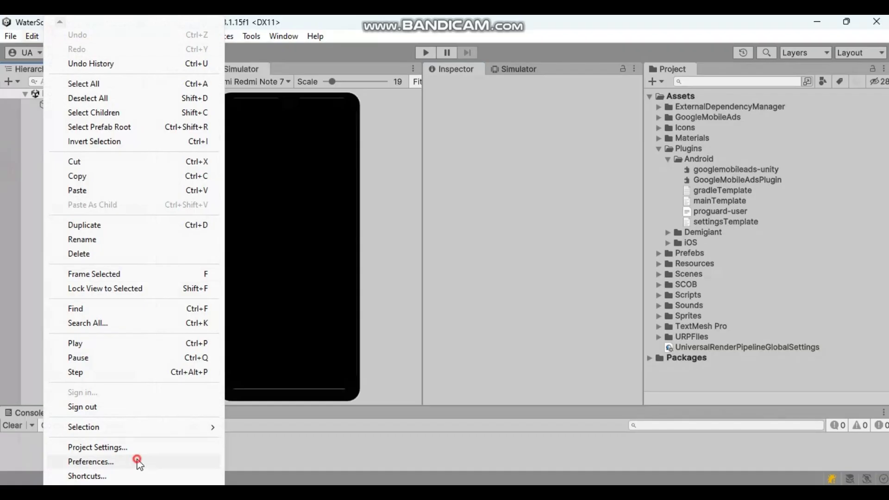
Recopy the bundled SDK path from Unity's External Tools preferences and return to File Explorer.
{"action": "left_click", "coordinate": [139, 461]}
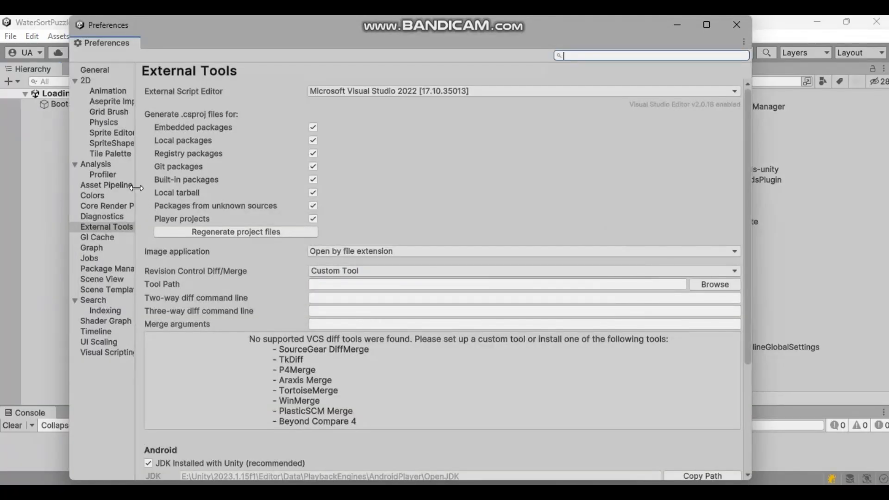
{"action": "left_click_drag", "start_coordinate": [137, 188], "coordinate": [188, 188]}
{"action": "left_click", "coordinate": [115, 229]}
{"action": "scroll", "coordinate": [536, 385], "scroll_direction": "down", "scroll_amount": 1}
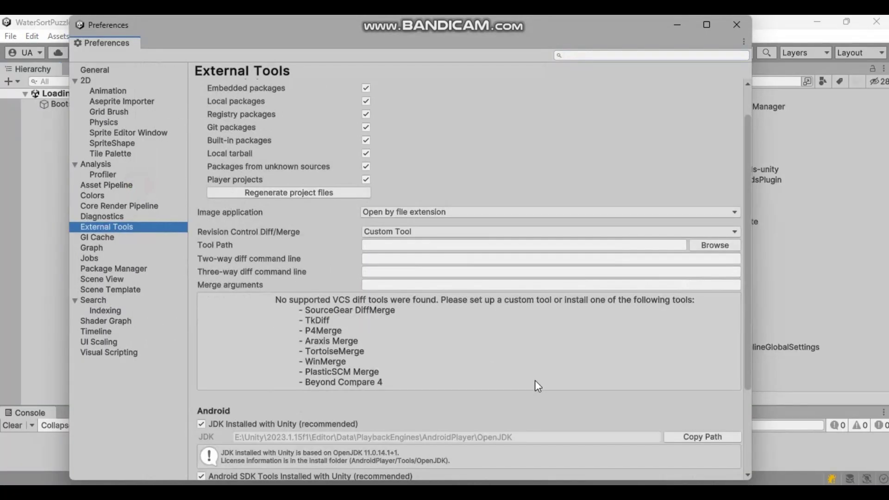
{"action": "scroll", "coordinate": [535, 379], "scroll_direction": "down", "scroll_amount": 3}
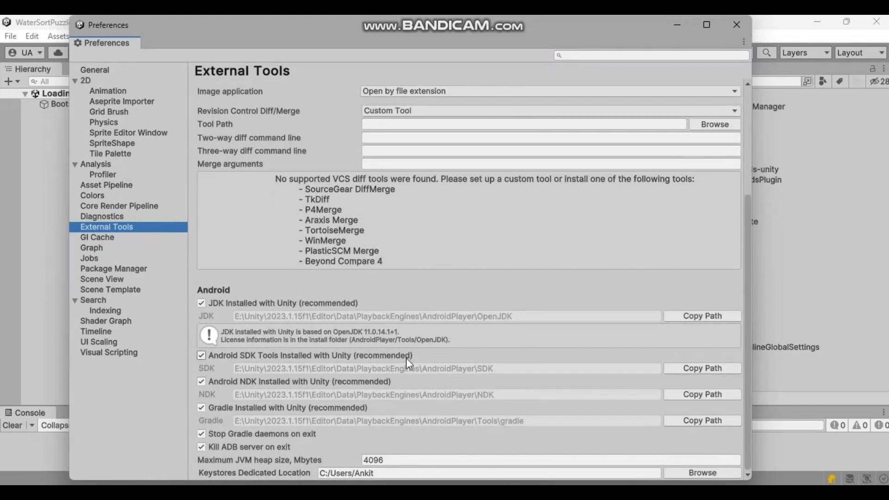
{"action": "left_click", "coordinate": [705, 367]}
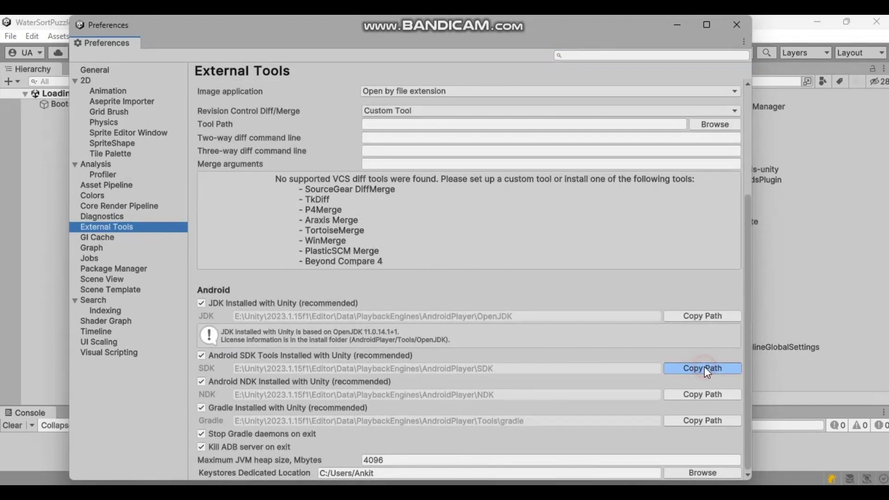
{"action": "left_click", "coordinate": [432, 482]}
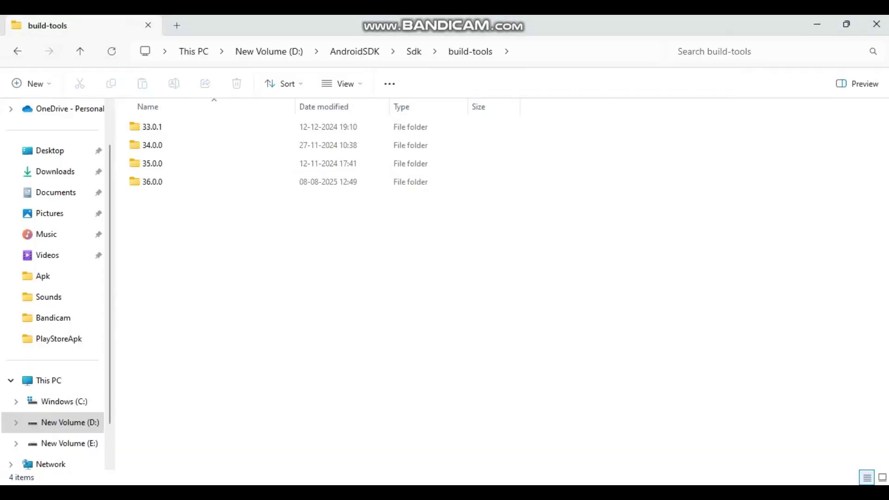
Open Unity's bundled SDK platforms folder in a new File Explorer tab.
{"action": "left_click", "coordinate": [178, 26]}
{"action": "left_click", "coordinate": [262, 52]}
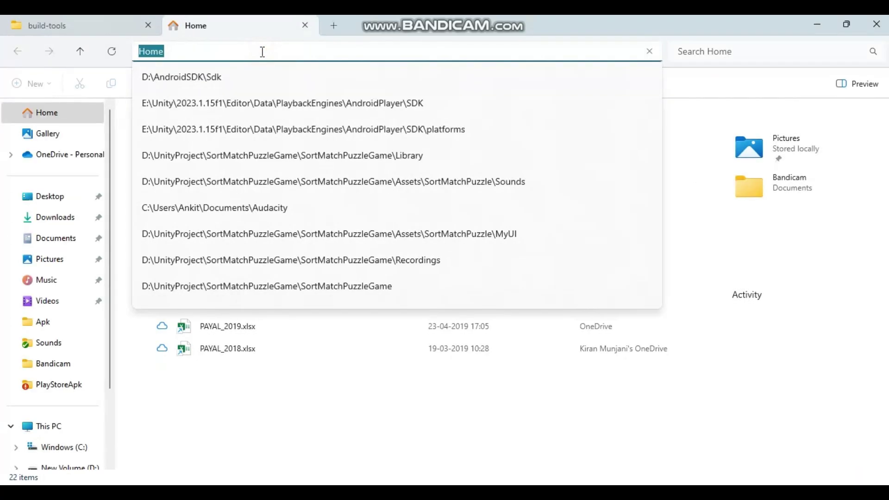
{"action": "key", "text": "ctrl+v"}
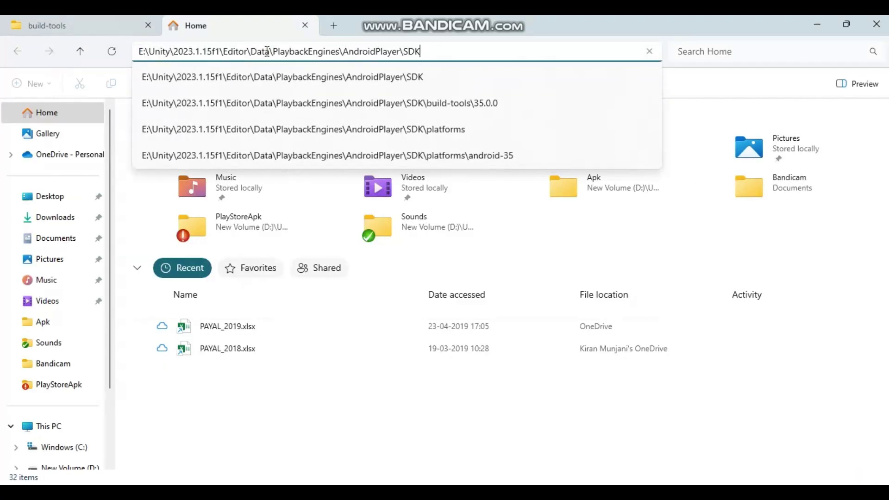
{"action": "key", "text": "Return"}
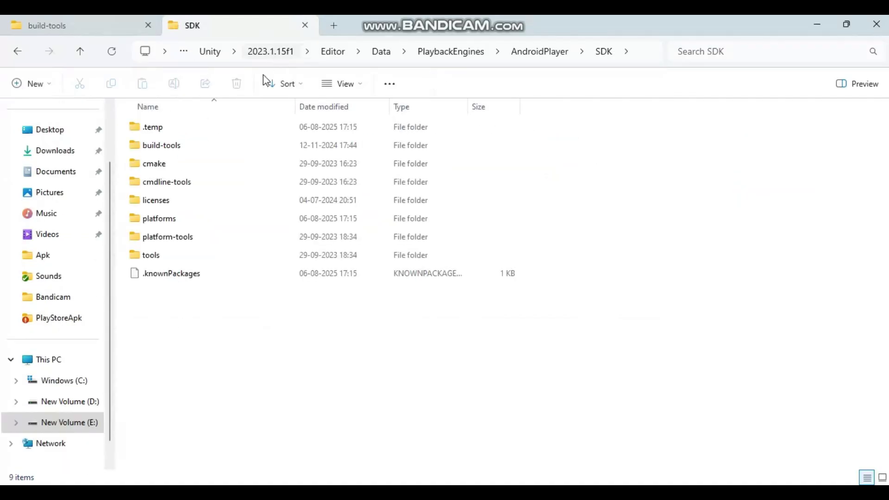
{"action": "double_click", "coordinate": [159, 219]}
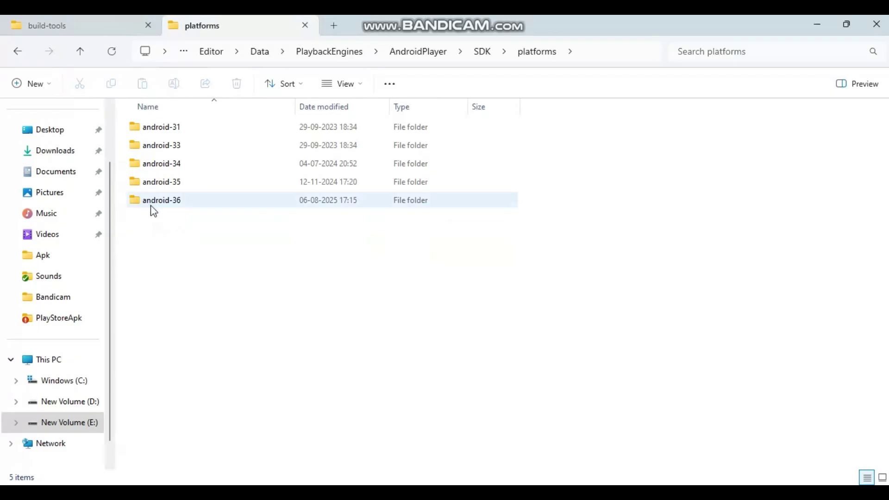
In the first tab, open D:\AndroidSDK\Sdk\platforms and compare android-36 with the bundled SDK.
{"action": "left_click", "coordinate": [52, 24]}
{"action": "left_click", "coordinate": [360, 51]}
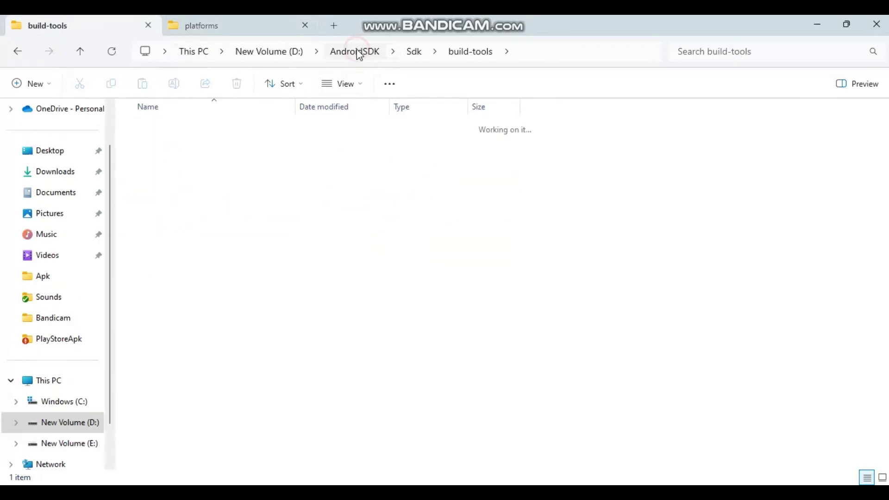
{"action": "double_click", "coordinate": [194, 127]}
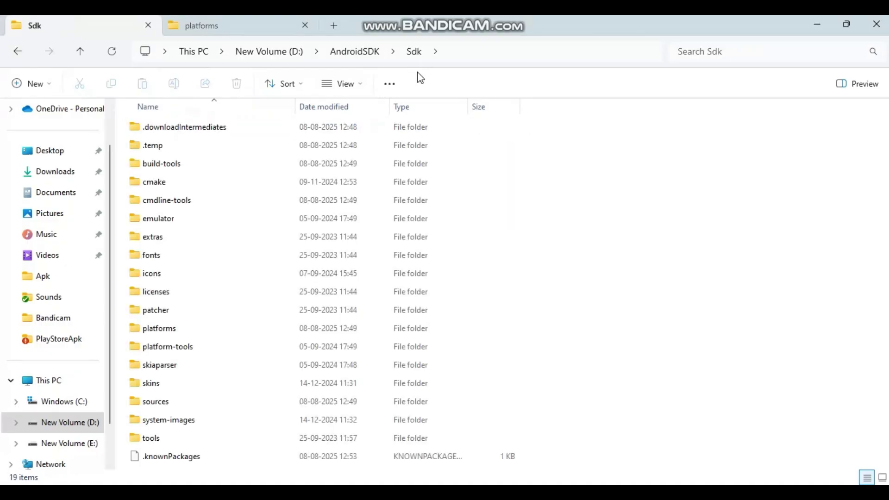
{"action": "double_click", "coordinate": [175, 333]}
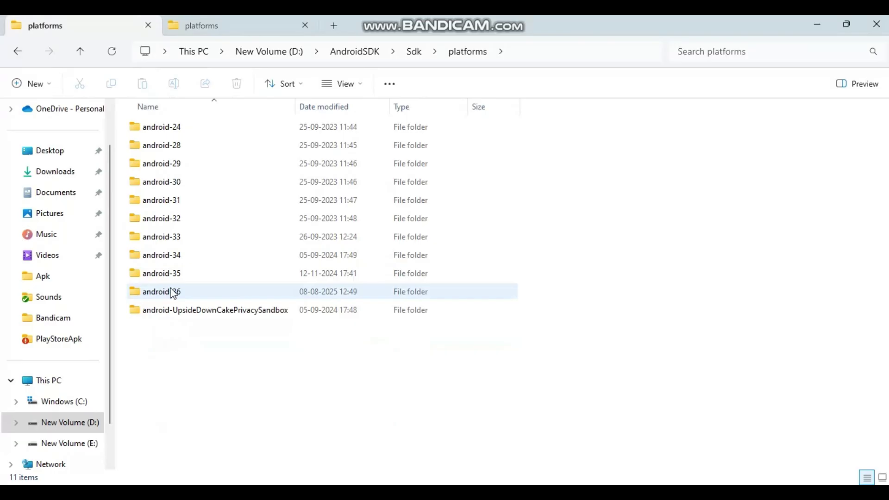
{"action": "left_click", "coordinate": [180, 297]}
{"action": "left_click", "coordinate": [209, 26]}
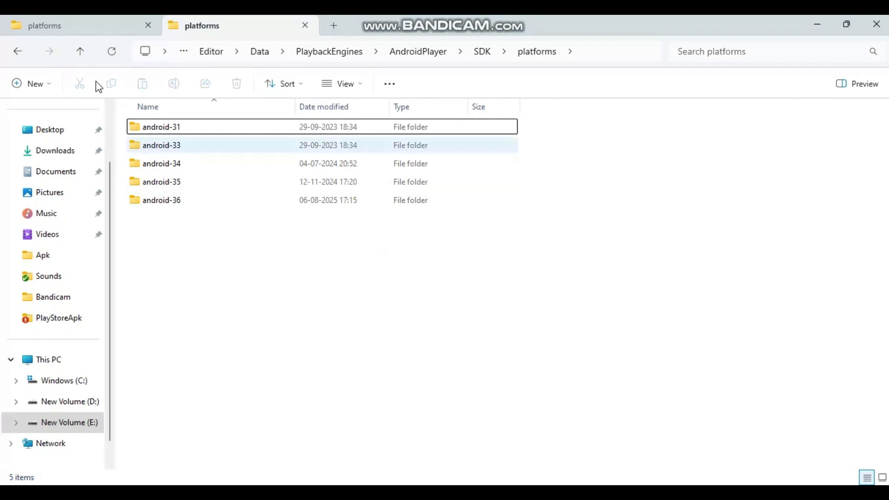
{"action": "left_click", "coordinate": [45, 26]}
{"action": "left_click", "coordinate": [18, 52]}
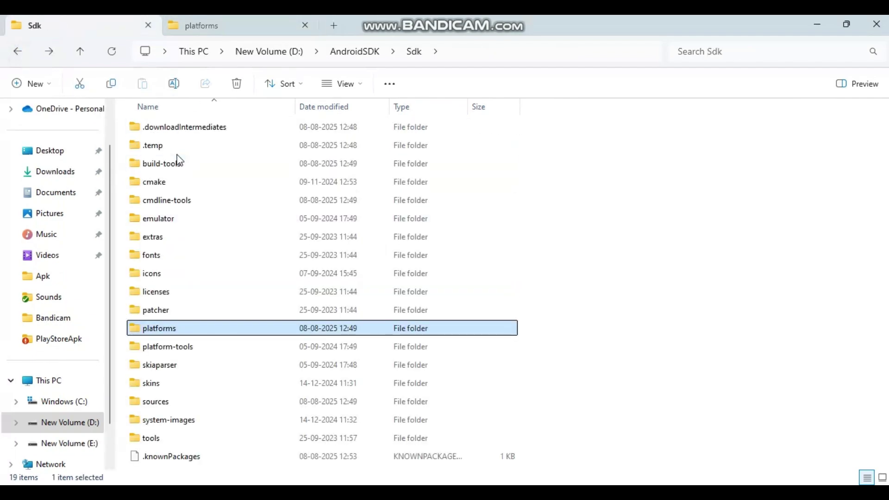
Copy the 36.0.0 folder from D:\AndroidSDK\Sdk\build-tools.
{"action": "double_click", "coordinate": [161, 164]}
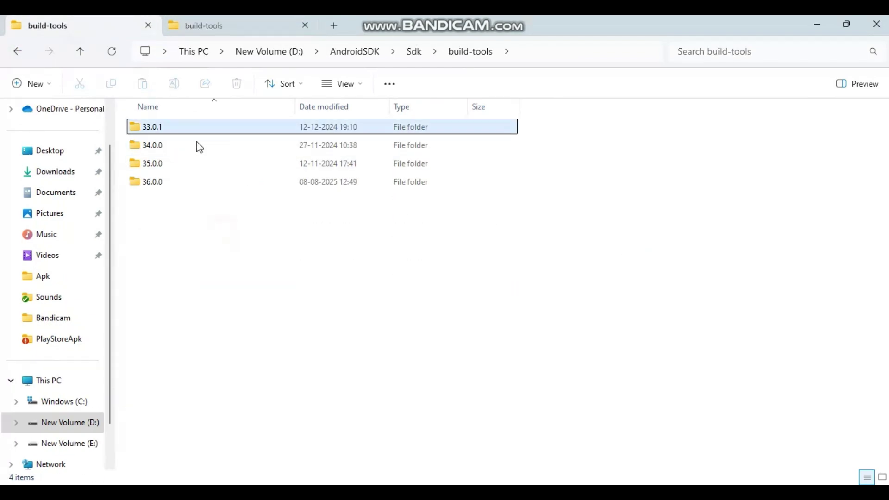
{"action": "left_click", "coordinate": [171, 184]}
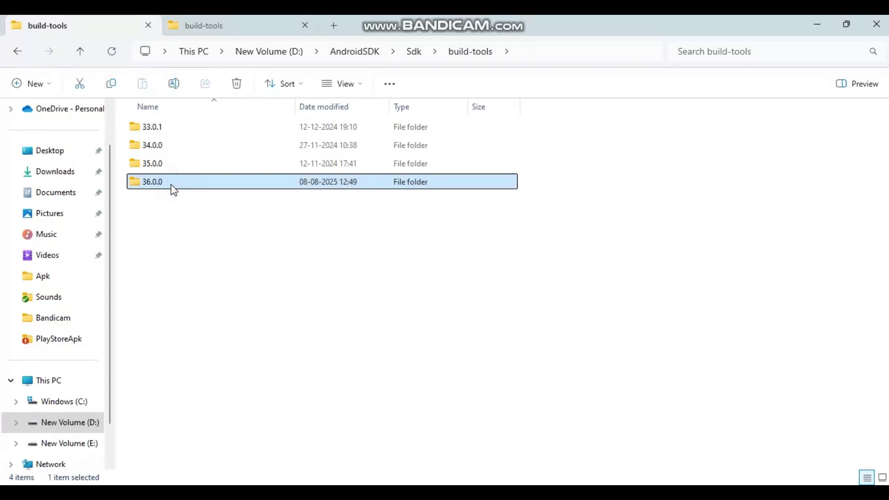
{"action": "right_click", "coordinate": [171, 184]}
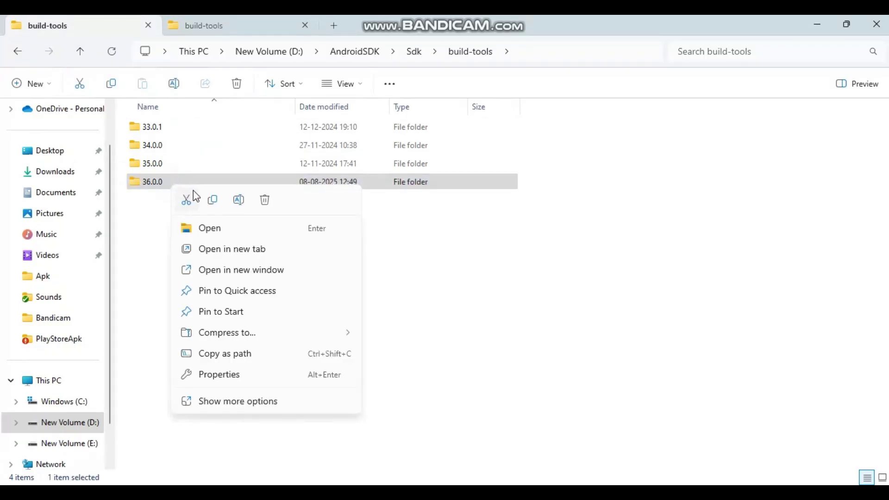
{"action": "left_click", "coordinate": [213, 200]}
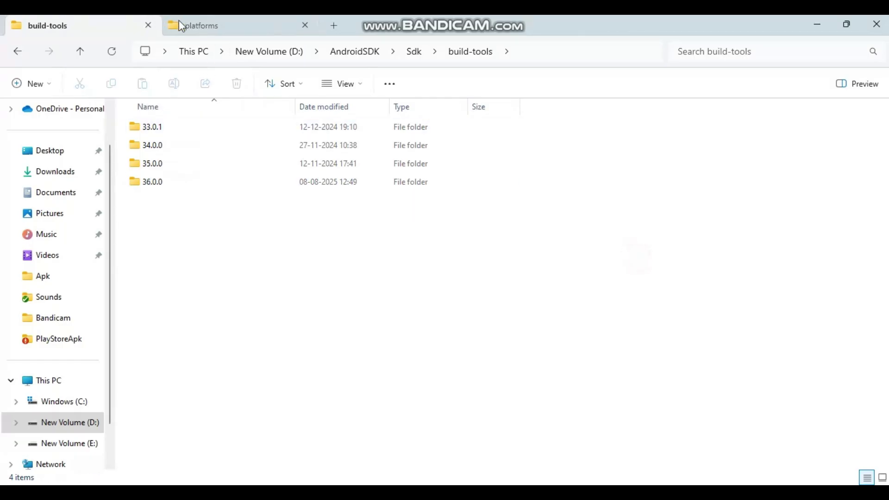
Paste the 36.0.0 folder into the bundled SDK's build-tools folder in the Unity SDK tab.
{"action": "left_click", "coordinate": [204, 26]}
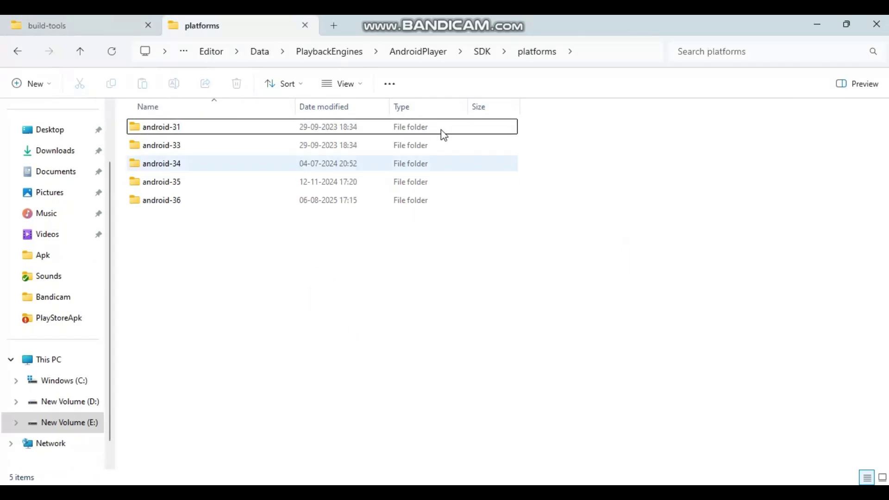
{"action": "left_click", "coordinate": [483, 52]}
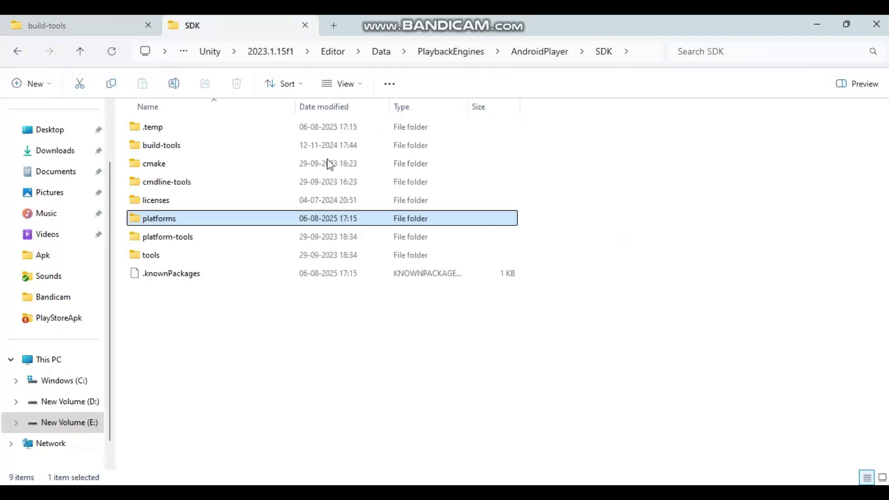
{"action": "left_click", "coordinate": [197, 147]}
{"action": "double_click", "coordinate": [197, 148]}
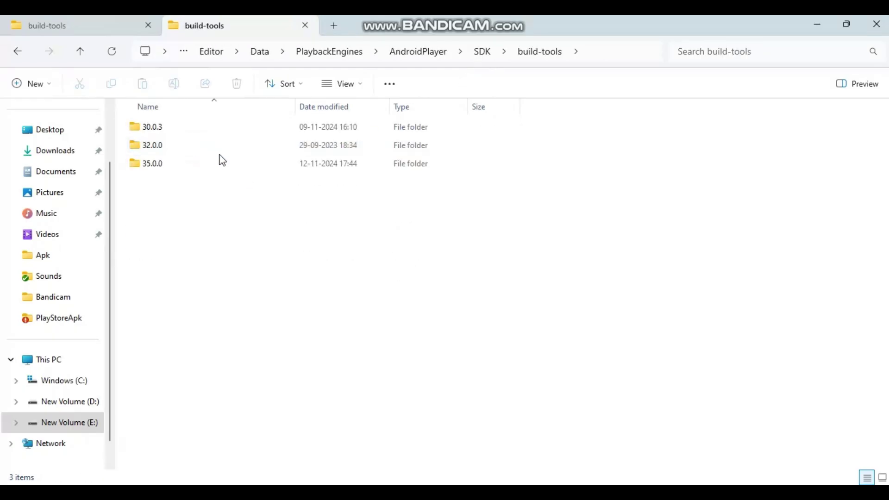
{"action": "right_click", "coordinate": [184, 245]}
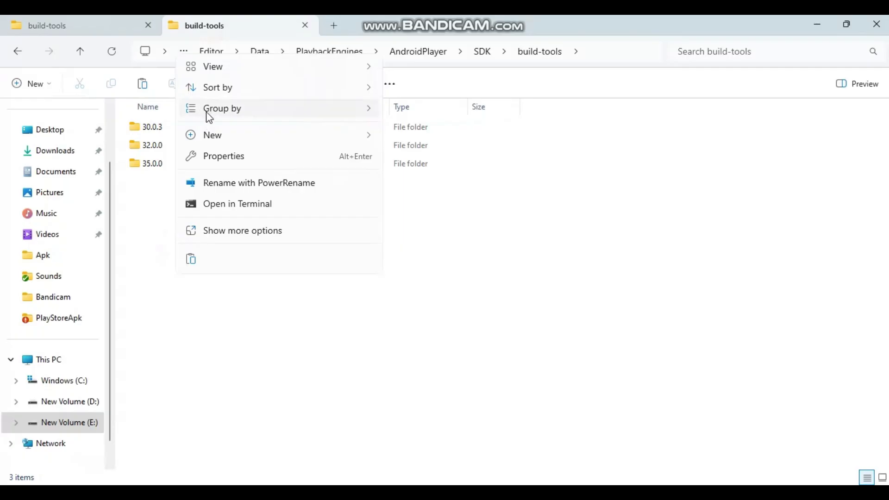
{"action": "mouse_move", "coordinate": [222, 109]}
{"action": "left_click", "coordinate": [190, 259]}
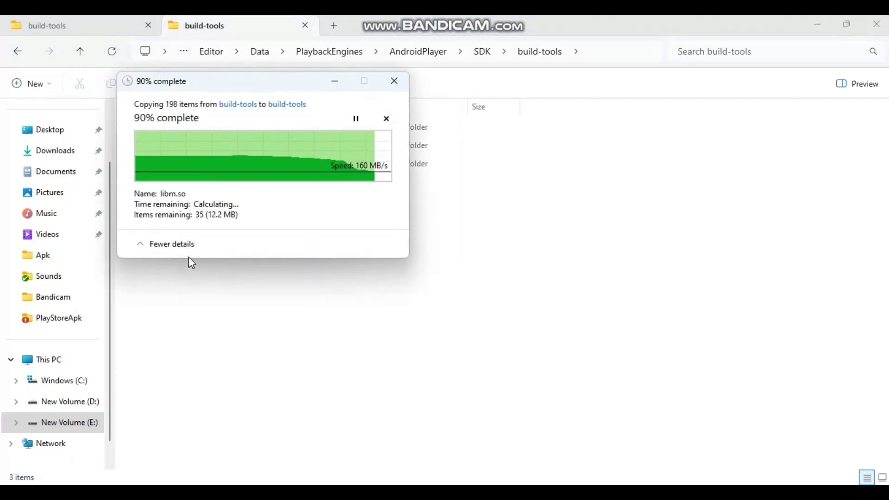
{"action": "left_click", "coordinate": [214, 265]}
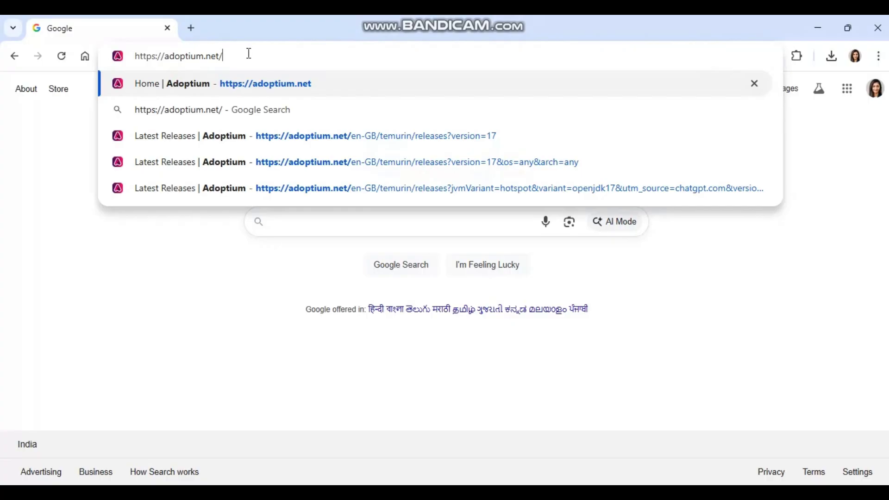
Download the Temurin JDK 17 Windows x64 zip from Adoptium's latest releases page.
{"action": "key", "text": "Return"}
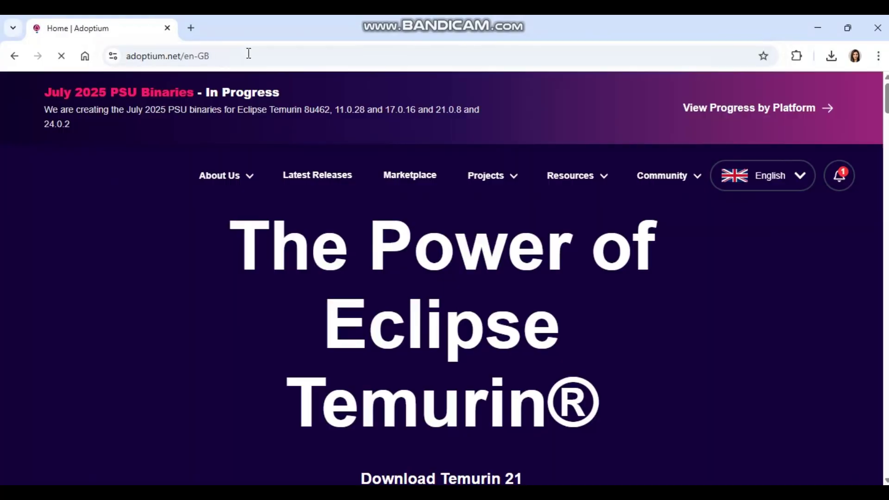
{"action": "left_click", "coordinate": [339, 175]}
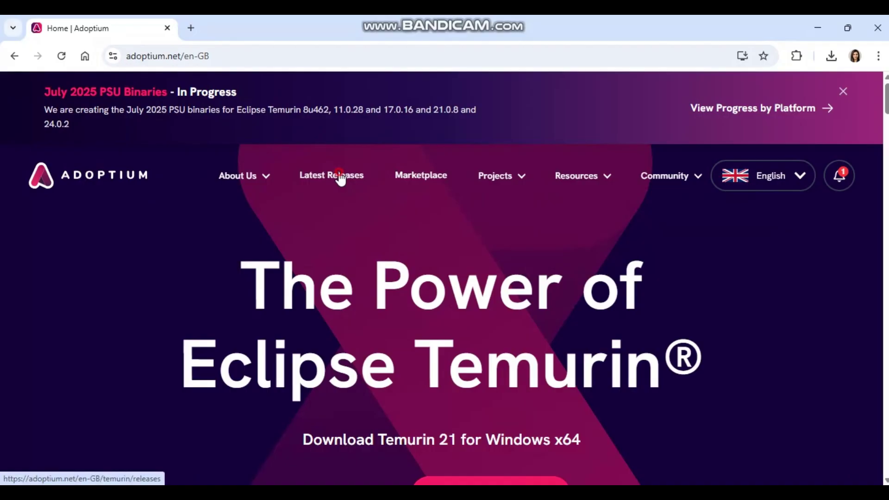
{"action": "scroll", "coordinate": [438, 239], "scroll_direction": "down", "scroll_amount": 4}
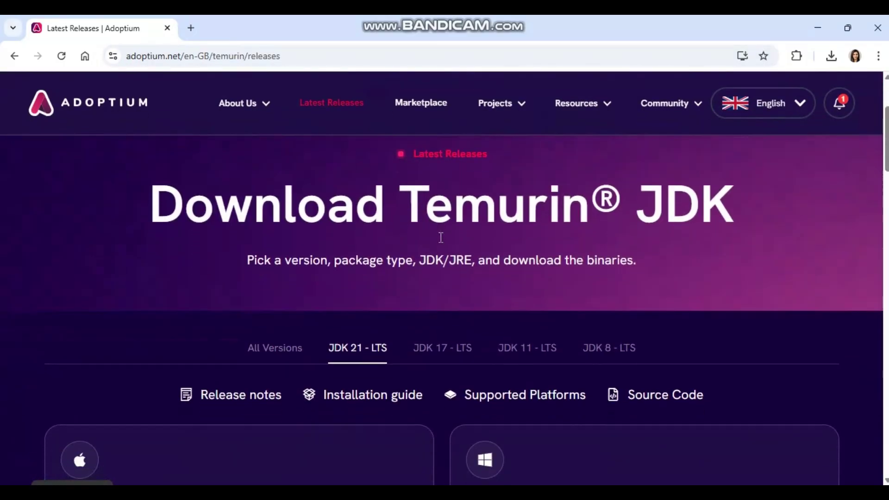
{"action": "left_click", "coordinate": [453, 237]}
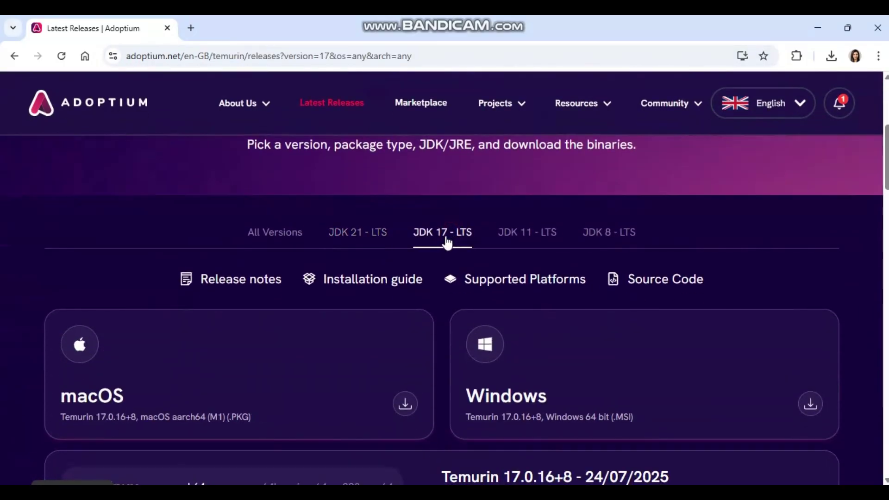
{"action": "scroll", "coordinate": [464, 236], "scroll_direction": "down", "scroll_amount": 4}
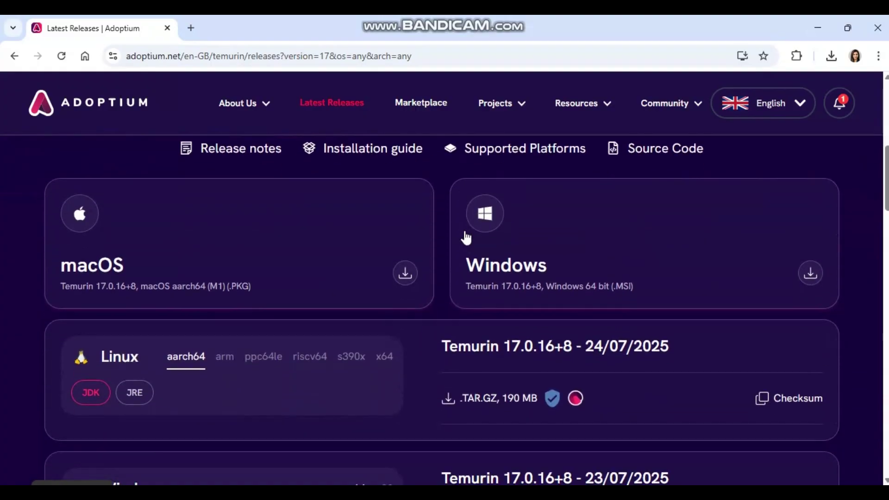
{"action": "scroll", "coordinate": [419, 236], "scroll_direction": "down", "scroll_amount": 2}
{"action": "scroll", "coordinate": [313, 278], "scroll_direction": "down", "scroll_amount": 3}
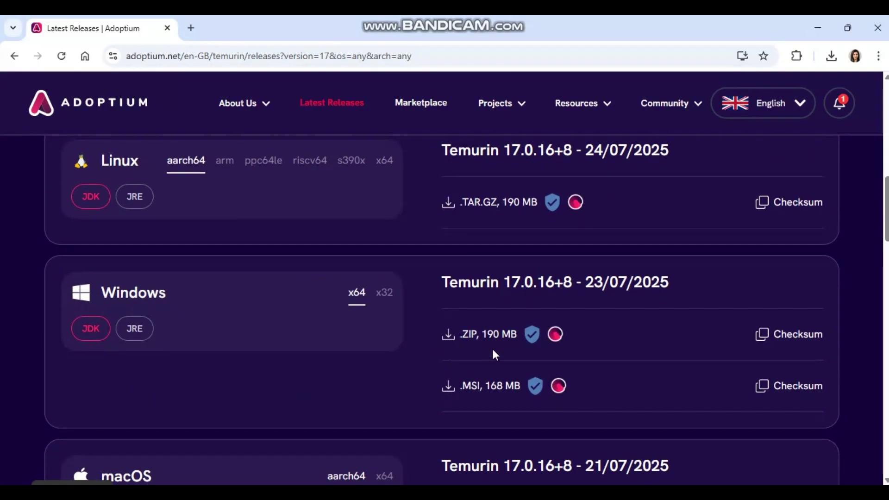
{"action": "left_click", "coordinate": [449, 334]}
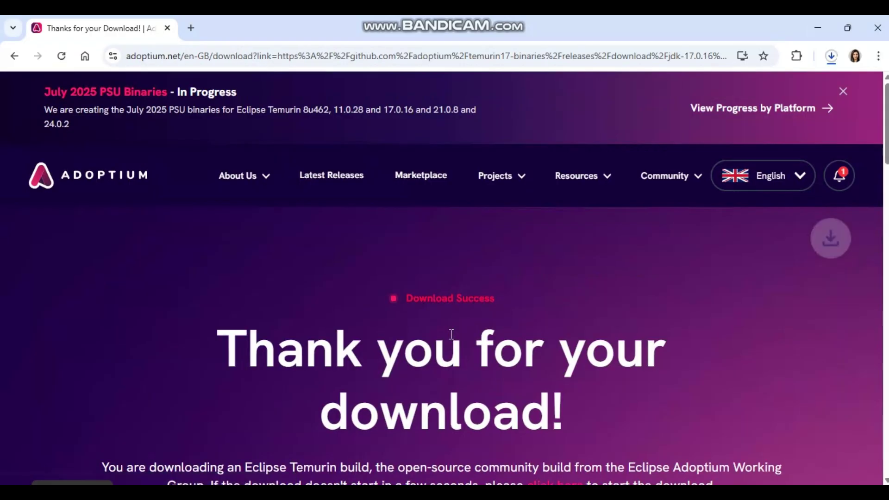
{"action": "left_click", "coordinate": [832, 57]}
Extract the downloaded Temurin JDK zip into the Downloads folder.
{"action": "left_click", "coordinate": [822, 161]}
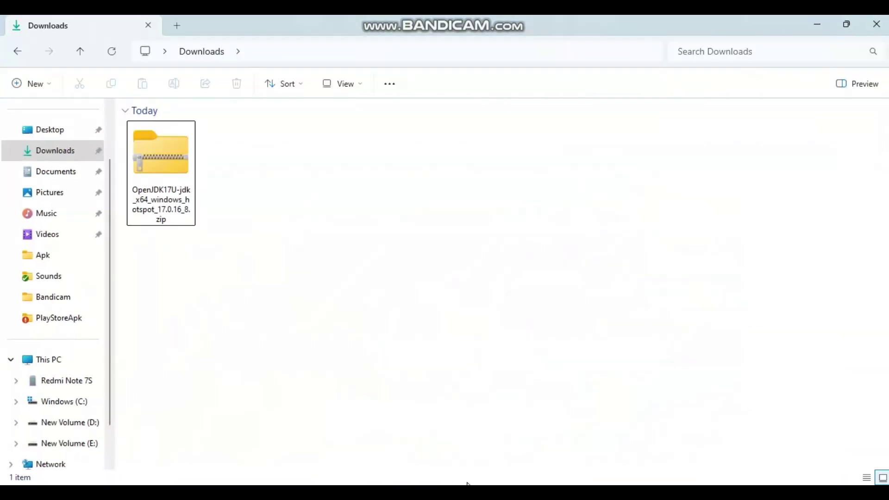
{"action": "left_click", "coordinate": [158, 154]}
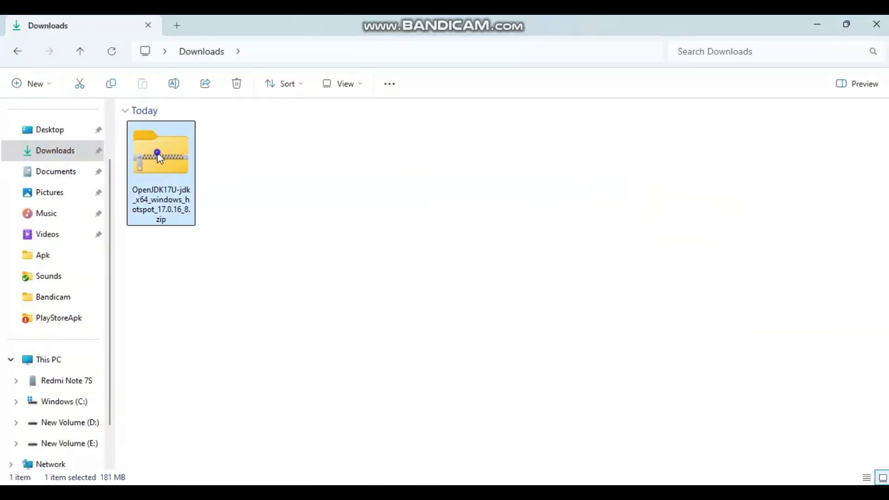
{"action": "double_click", "coordinate": [158, 154]}
{"action": "right_click", "coordinate": [160, 152]}
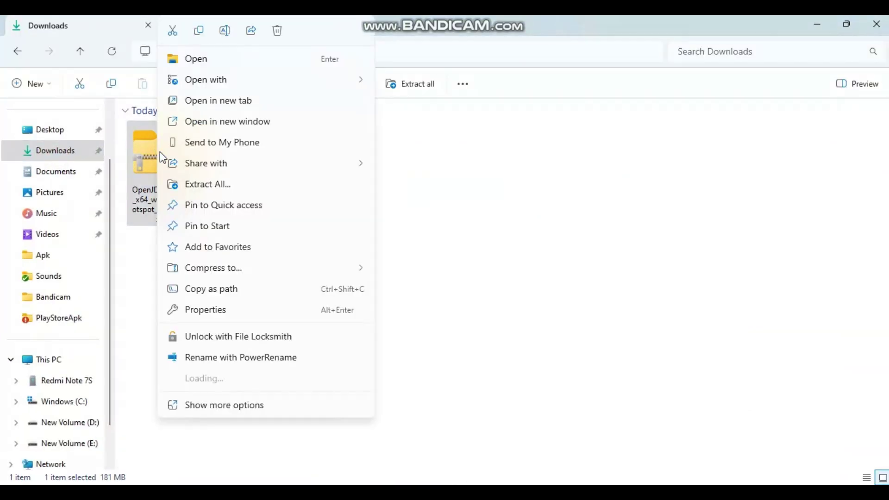
{"action": "left_click", "coordinate": [202, 183]}
{"action": "left_click", "coordinate": [563, 382]}
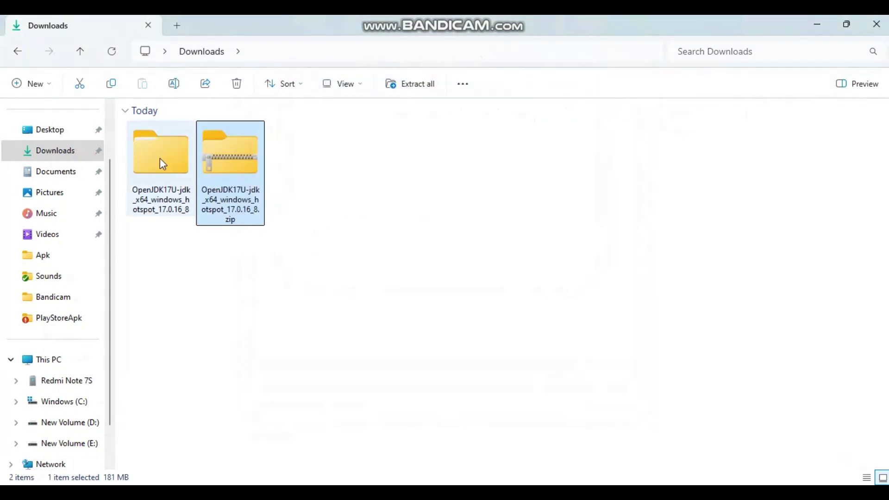
Copy the extracted jdk-17.0.16+8 folder and open a second Explorer tab.
{"action": "double_click", "coordinate": [161, 157]}
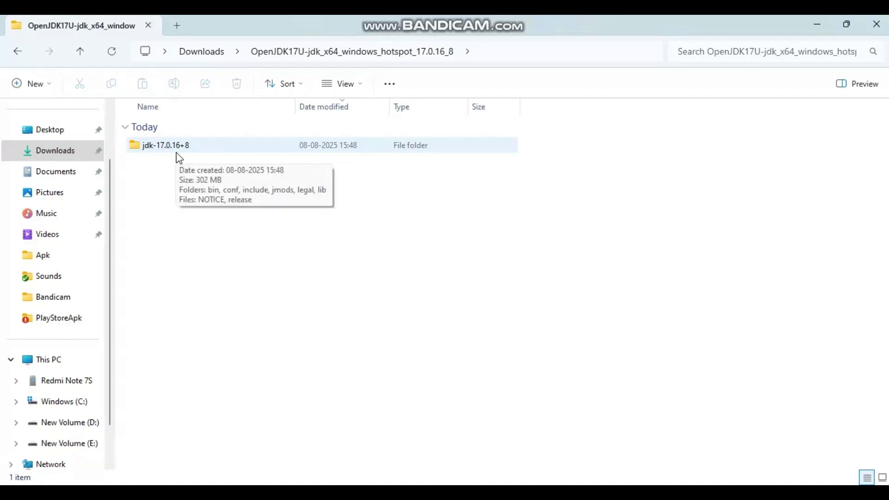
{"action": "double_click", "coordinate": [194, 146]}
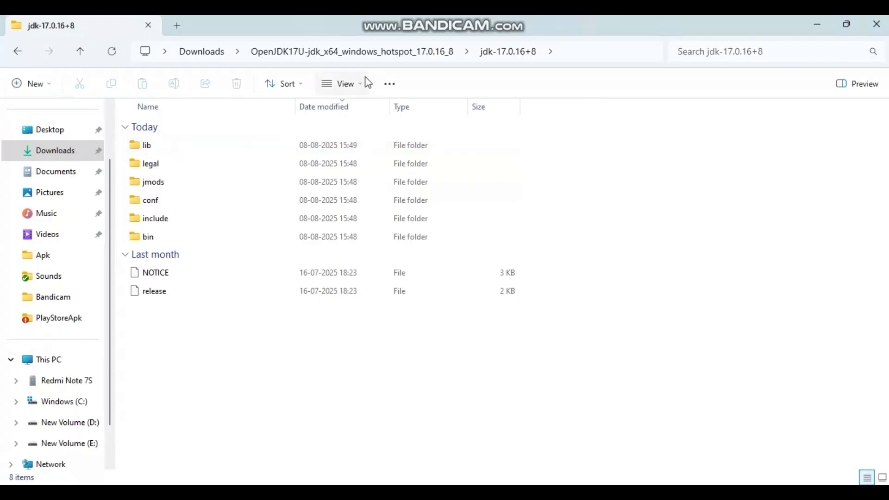
{"action": "left_click", "coordinate": [368, 52]}
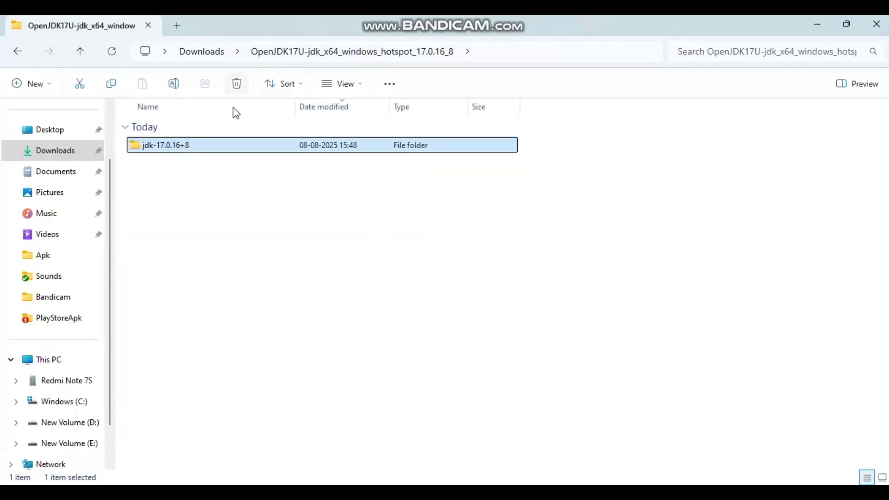
{"action": "left_click", "coordinate": [189, 146]}
{"action": "right_click", "coordinate": [197, 149]}
{"action": "left_click", "coordinate": [231, 93]}
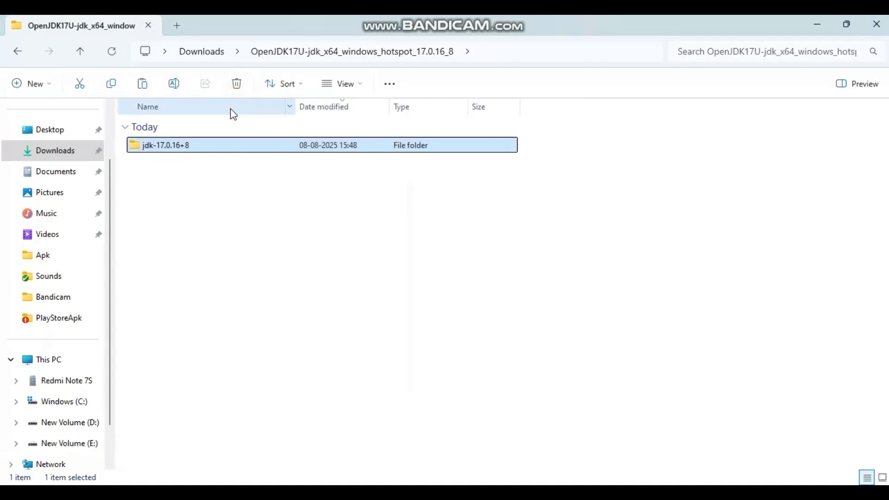
{"action": "left_click", "coordinate": [193, 220]}
Create a new folder named Java on the Windows (C:) drive.
{"action": "left_click", "coordinate": [176, 26]}
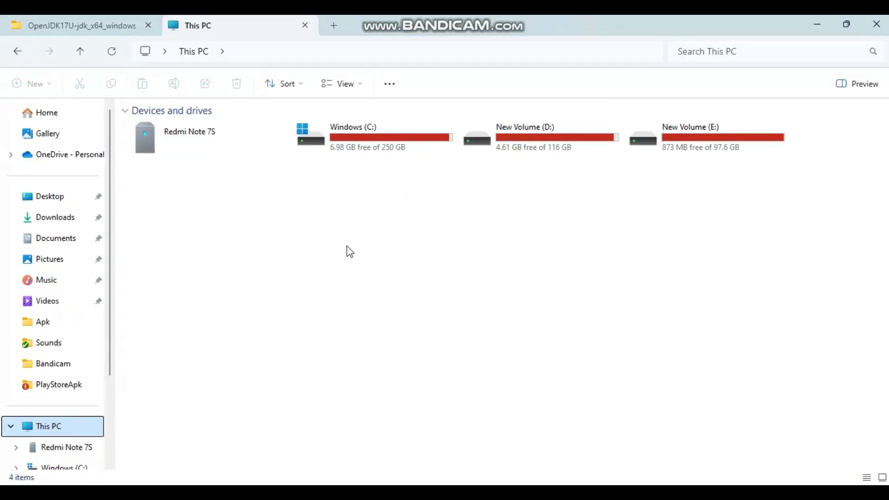
{"action": "double_click", "coordinate": [356, 158]}
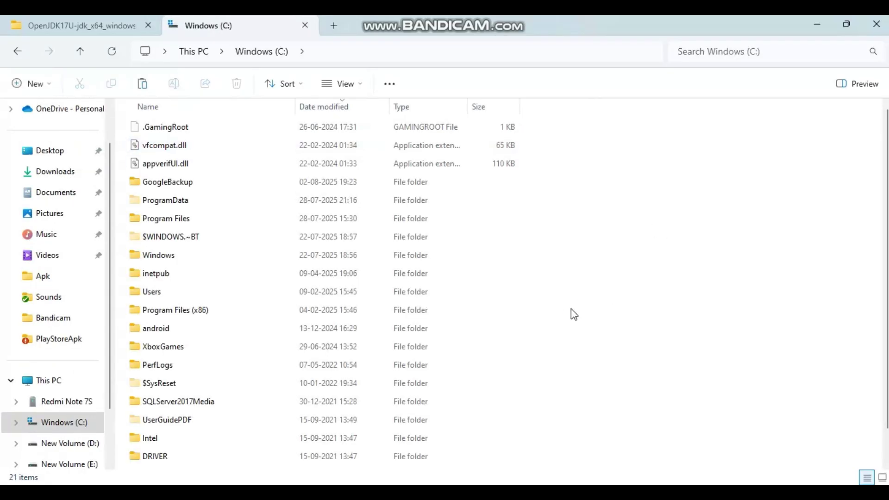
{"action": "scroll", "coordinate": [570, 306], "scroll_direction": "down", "scroll_amount": 1}
{"action": "scroll", "coordinate": [570, 307], "scroll_direction": "up", "scroll_amount": 1}
{"action": "left_click", "coordinate": [31, 84]}
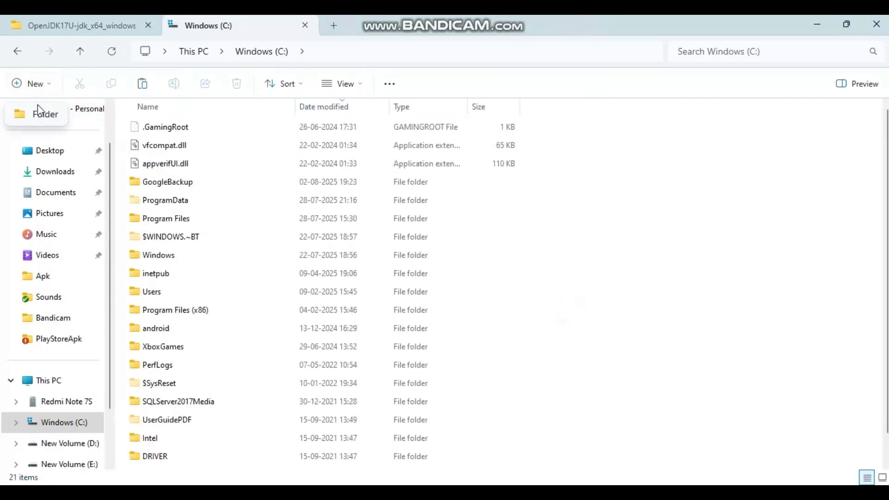
{"action": "left_click", "coordinate": [45, 114]}
{"action": "type", "text": "Java"}
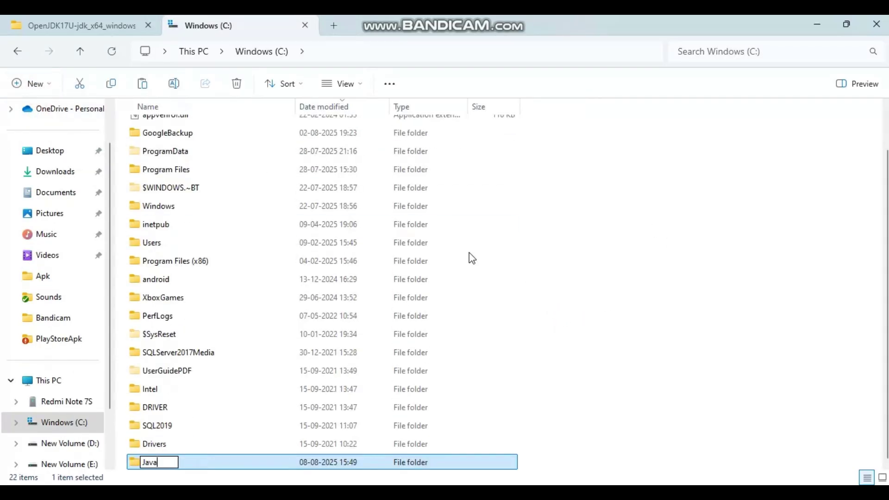
{"action": "key", "text": "Return"}
Paste jdk-17.0.16+8 into C:\Java, open it, and reveal its full path.
{"action": "double_click", "coordinate": [151, 464]}
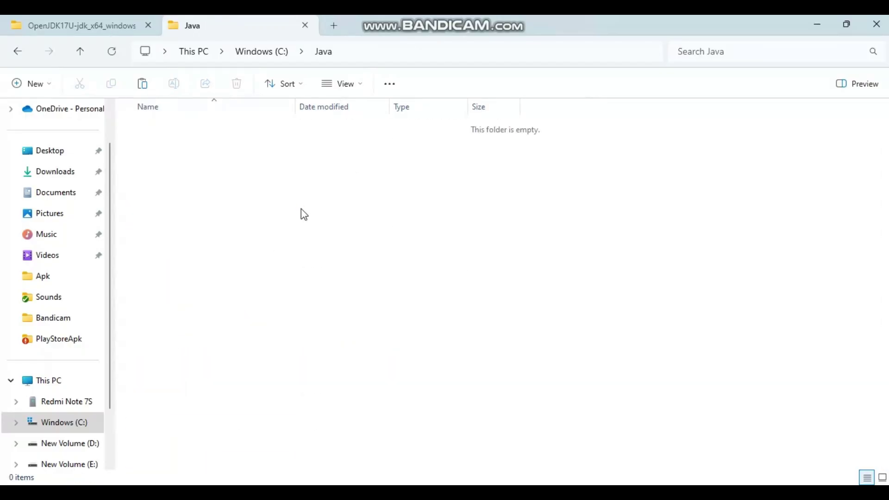
{"action": "key", "text": "ctrl+v"}
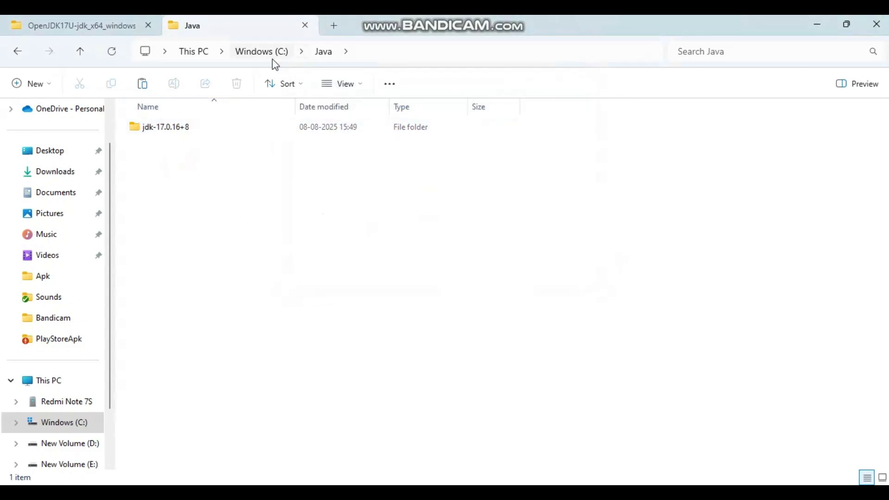
{"action": "double_click", "coordinate": [194, 127]}
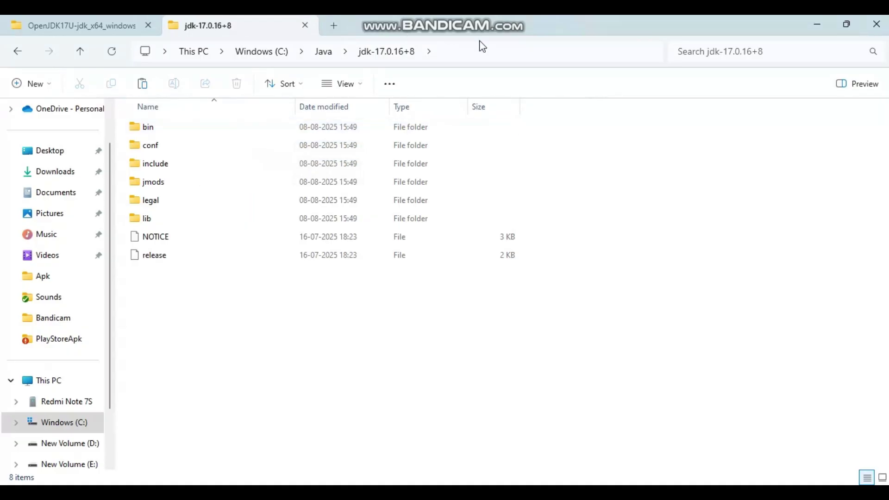
{"action": "left_click", "coordinate": [472, 51]}
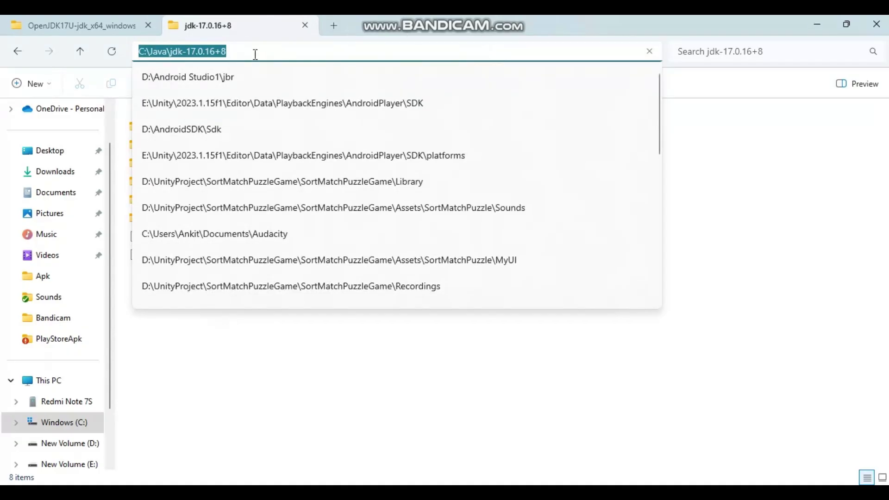
{"action": "left_click", "coordinate": [726, 201]}
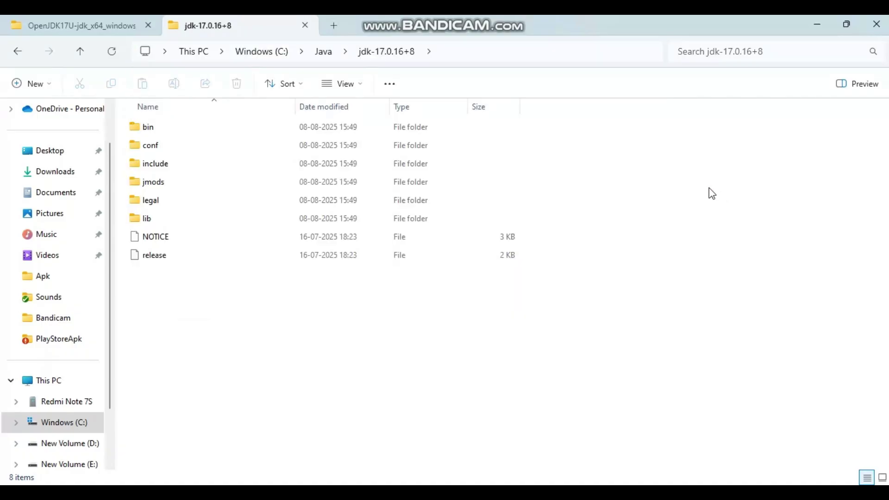
From System Properties' Environment Variables, start a new system variable named JAVA_HOME.
{"action": "key", "text": "super+s"}
{"action": "type", "text": "ment"}
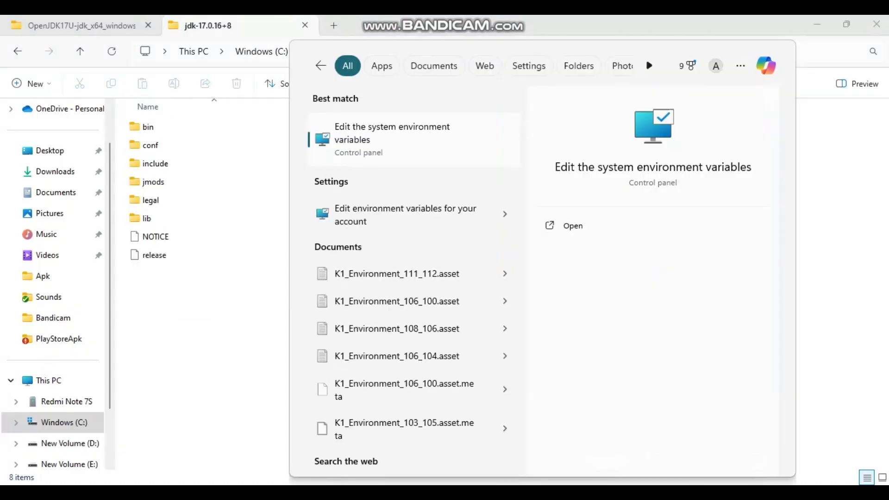
{"action": "type", "text": " variable"}
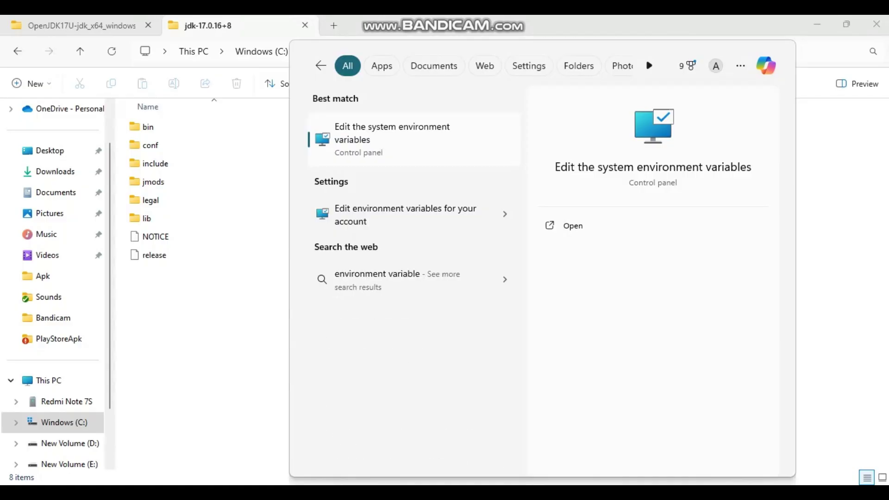
{"action": "left_click", "coordinate": [384, 143]}
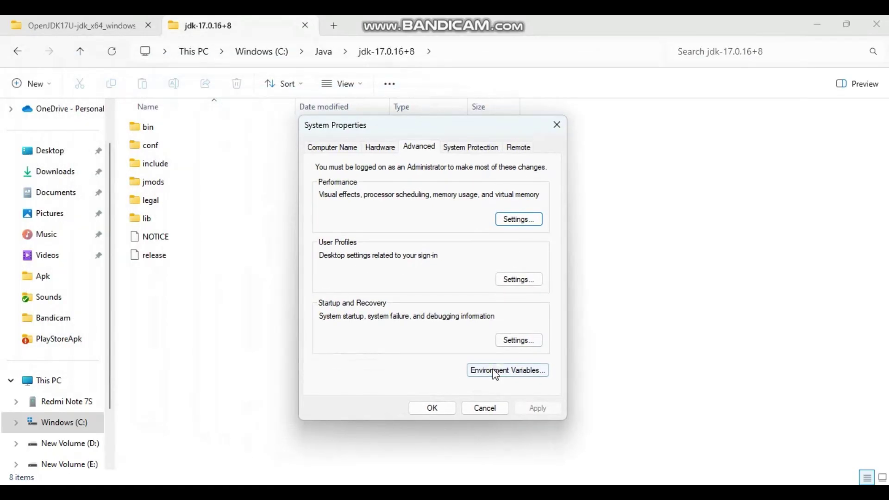
{"action": "left_click", "coordinate": [491, 371]}
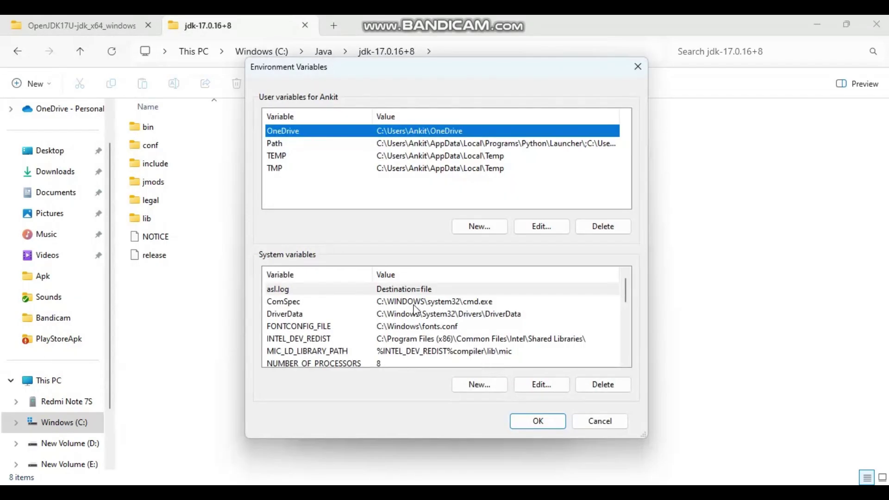
{"action": "scroll", "coordinate": [456, 341], "scroll_direction": "down", "scroll_amount": 2}
{"action": "scroll", "coordinate": [457, 341], "scroll_direction": "down", "scroll_amount": 2}
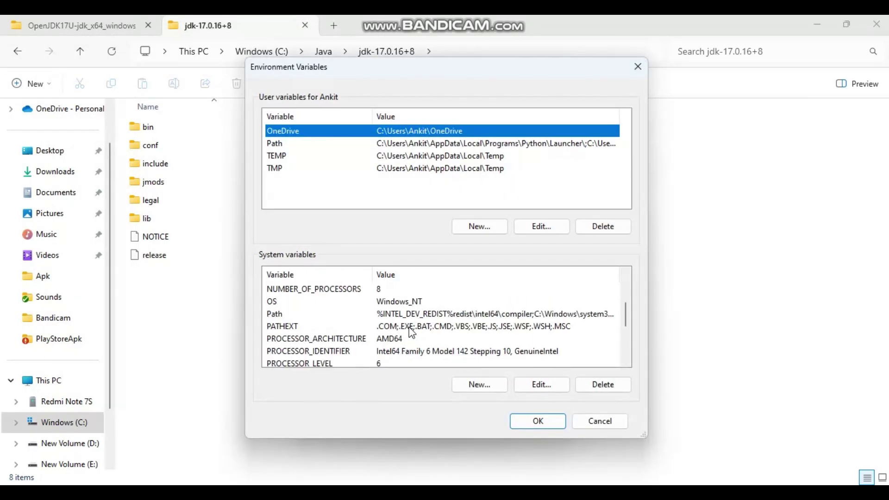
{"action": "scroll", "coordinate": [417, 334], "scroll_direction": "down", "scroll_amount": 3}
{"action": "scroll", "coordinate": [405, 320], "scroll_direction": "up", "scroll_amount": 3}
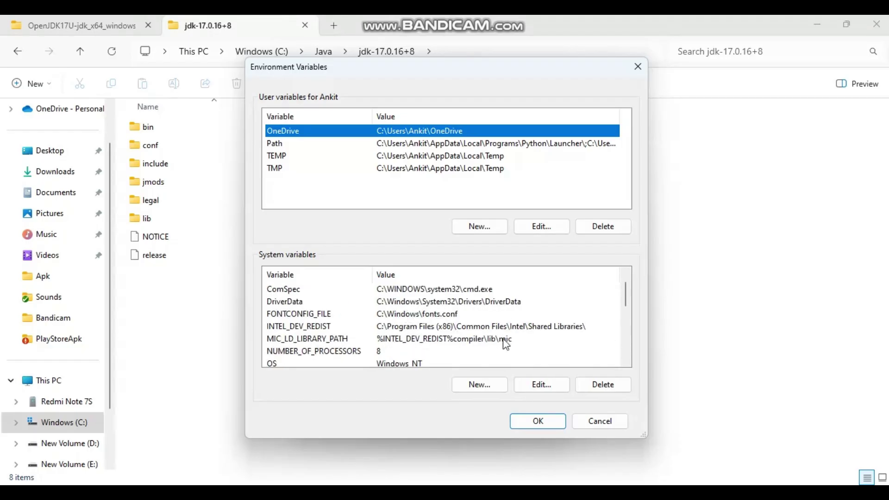
{"action": "left_click", "coordinate": [479, 385]}
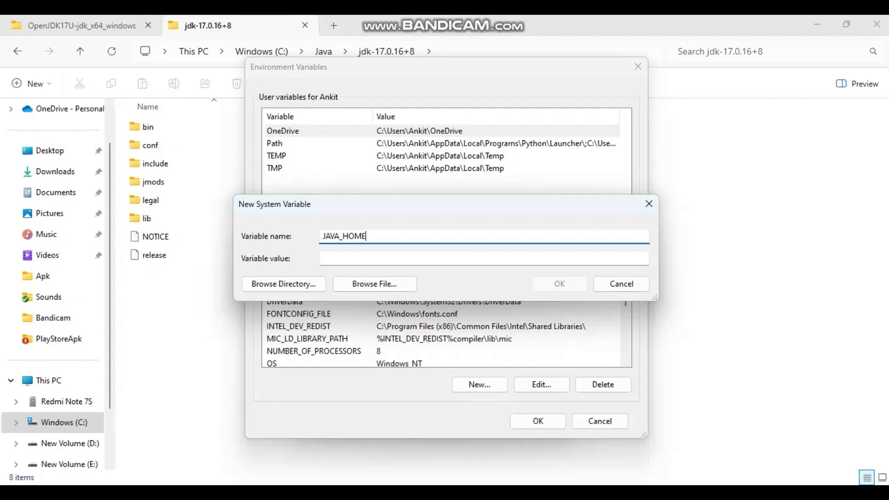
Give JAVA_HOME the value C:\Java\jdk-17.0.16+8, confirm it, and select the system Path variable.
{"action": "left_click", "coordinate": [366, 258]}
{"action": "key", "text": "ctrl+v"}
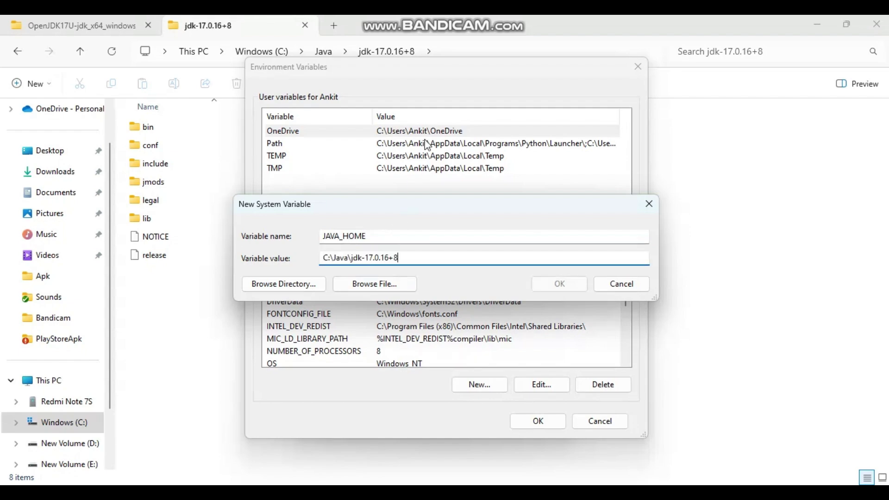
{"action": "left_click", "coordinate": [465, 78]}
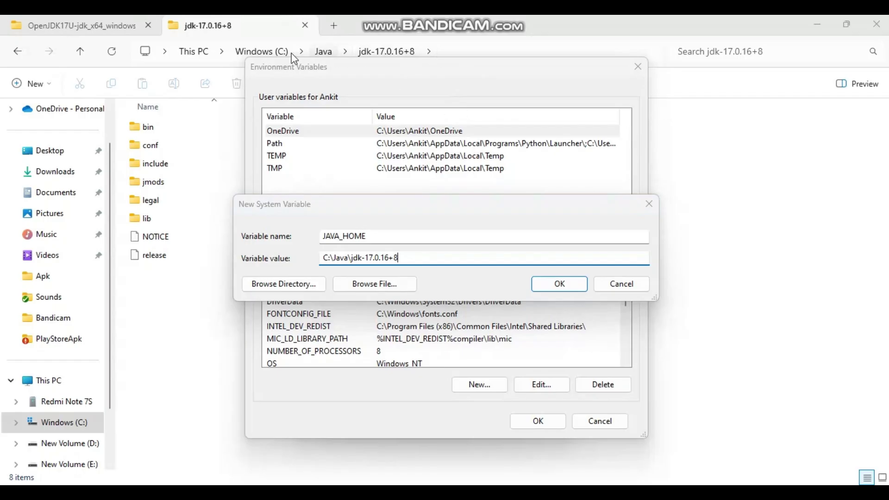
{"action": "left_click", "coordinate": [387, 237]}
{"action": "left_click", "coordinate": [559, 284]}
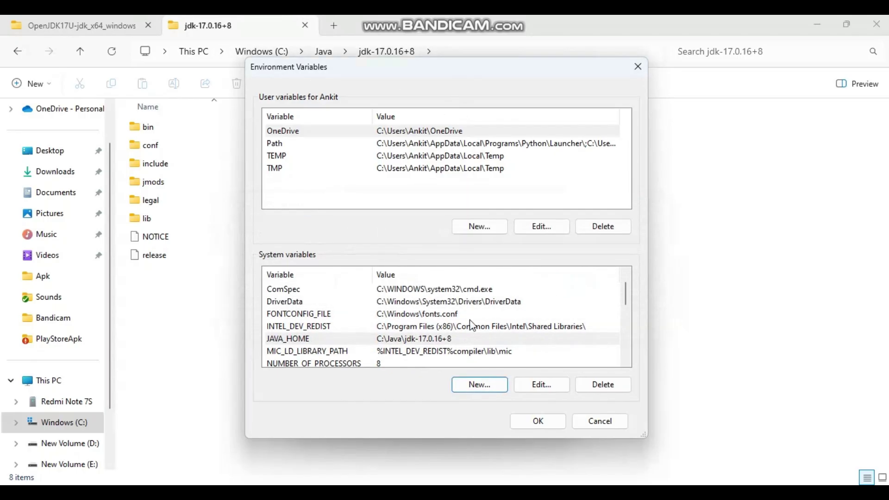
{"action": "scroll", "coordinate": [471, 324], "scroll_direction": "down", "scroll_amount": 1}
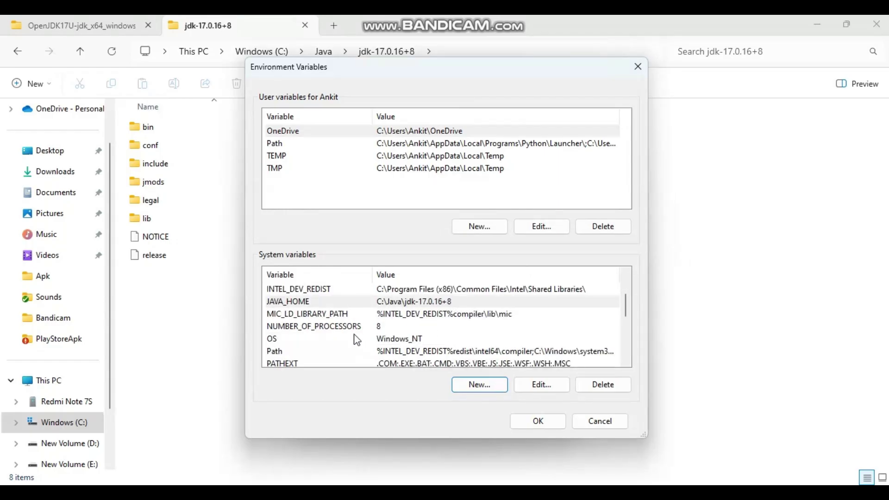
{"action": "scroll", "coordinate": [356, 340], "scroll_direction": "down", "scroll_amount": 1}
{"action": "left_click", "coordinate": [280, 314]}
Add a %JAVA_HOME%\bin entry to the system Path and confirm all environment dialogs.
{"action": "left_click", "coordinate": [541, 385]}
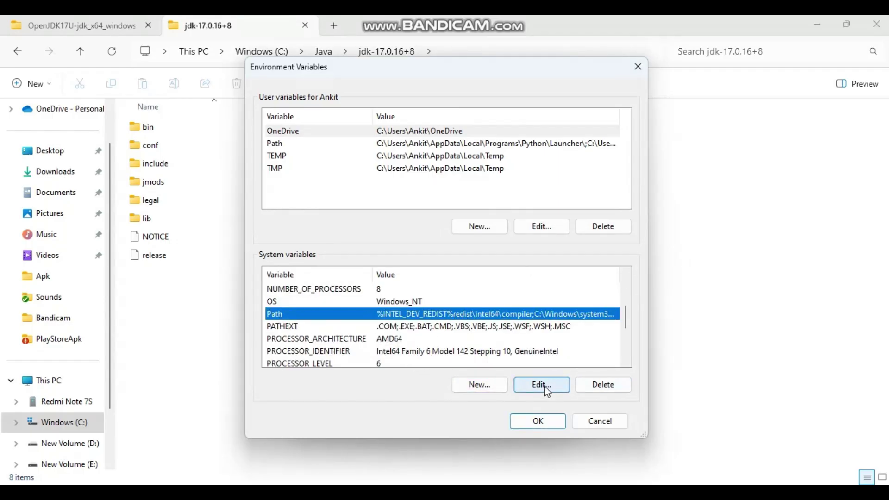
{"action": "scroll", "coordinate": [389, 244], "scroll_direction": "down", "scroll_amount": 3}
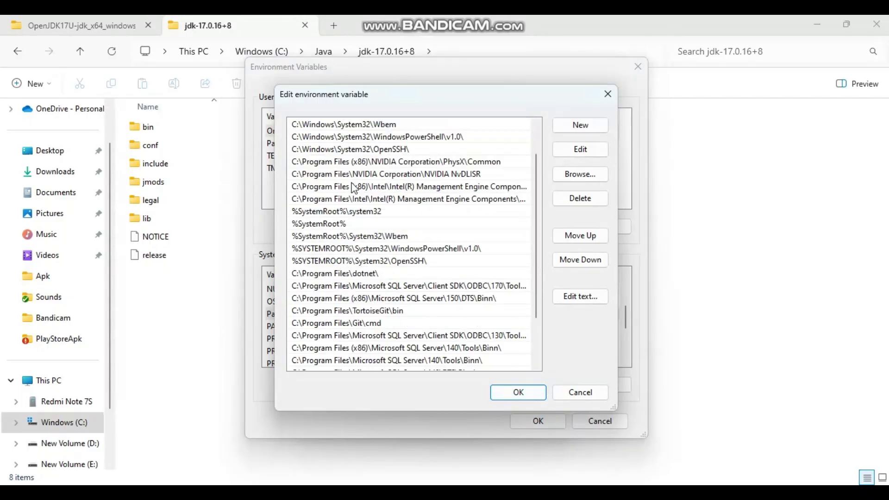
{"action": "scroll", "coordinate": [371, 263], "scroll_direction": "down", "scroll_amount": 3}
{"action": "left_click", "coordinate": [580, 125]}
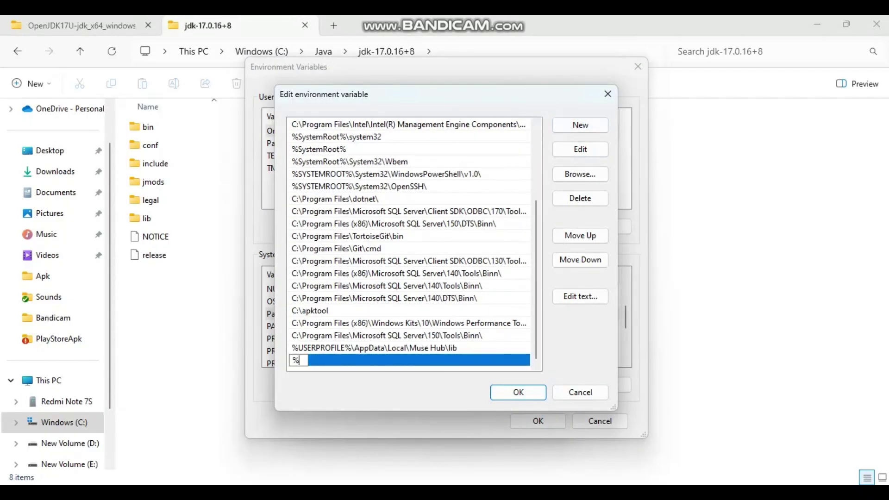
{"action": "type", "text": "JAVA_HO"}
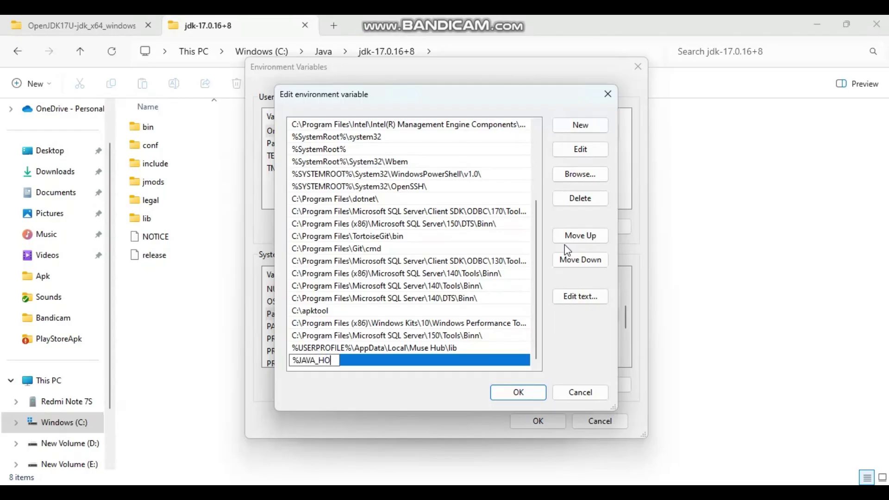
{"action": "type", "text": "ME"}
{"action": "type", "text": "%\\"}
{"action": "type", "text": "bin"}
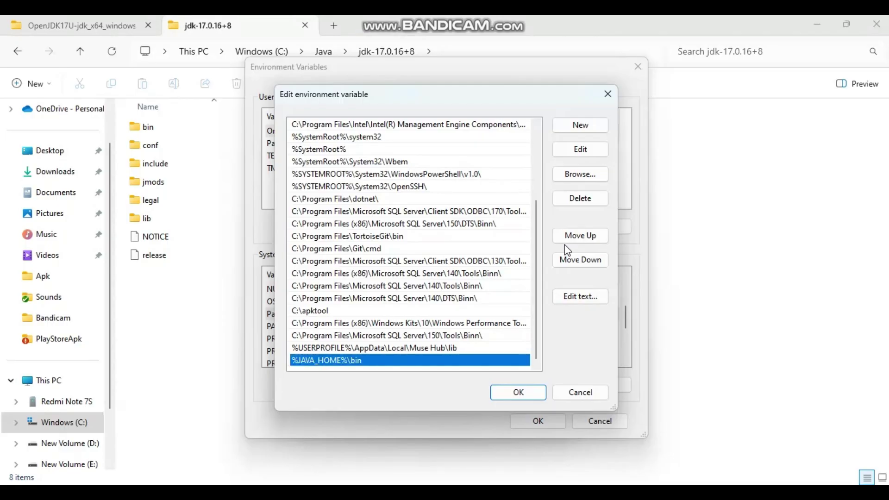
{"action": "left_click", "coordinate": [518, 392]}
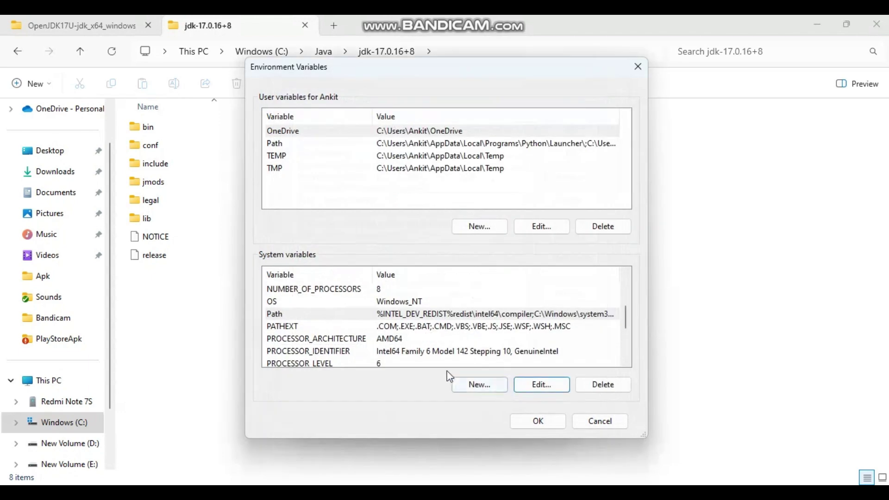
{"action": "scroll", "coordinate": [555, 355], "scroll_direction": "down", "scroll_amount": 1}
{"action": "scroll", "coordinate": [555, 353], "scroll_direction": "up", "scroll_amount": 1}
{"action": "left_click", "coordinate": [535, 421]}
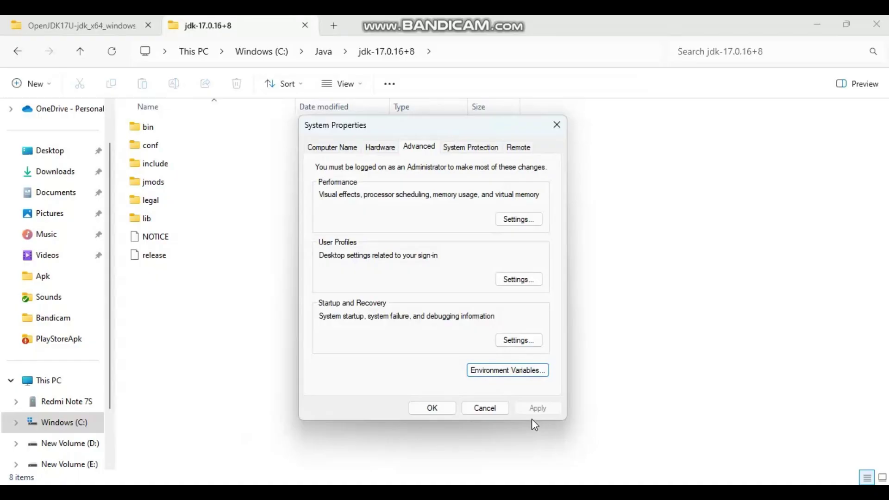
{"action": "left_click", "coordinate": [427, 410]}
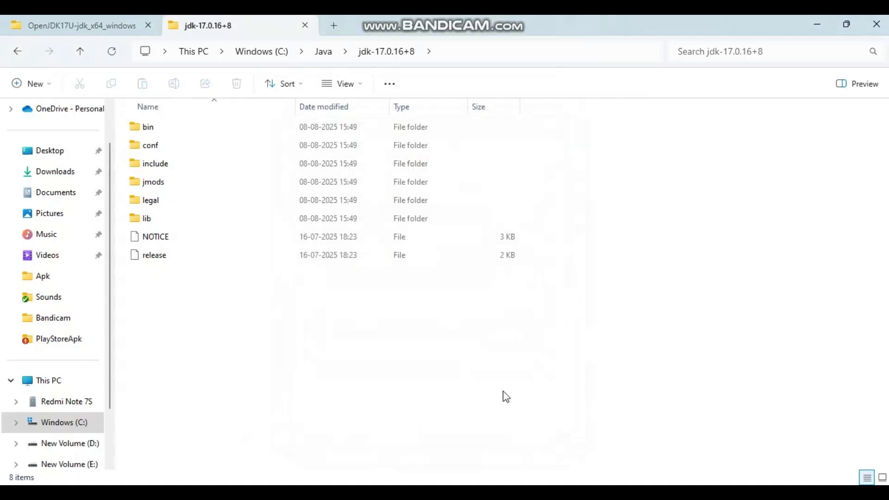
Run java -version in Command Prompt to confirm OpenJDK 17.0.16 Temurin, then minimize it.
{"action": "key", "text": "super"}
{"action": "type", "text": "command"}
{"action": "type", "text": " prompt"}
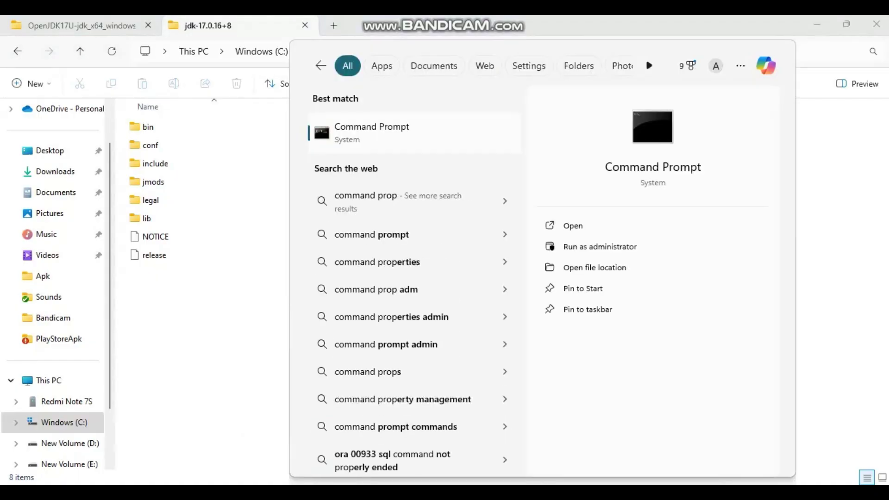
{"action": "left_click", "coordinate": [375, 132]}
{"action": "left_click", "coordinate": [187, 162]}
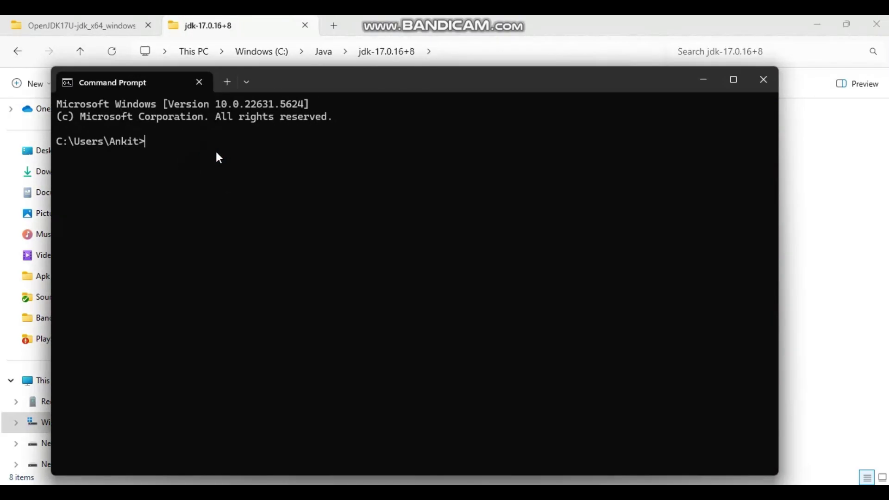
{"action": "type", "text": "java -v"}
{"action": "type", "text": "ersion"}
{"action": "key", "text": "Return"}
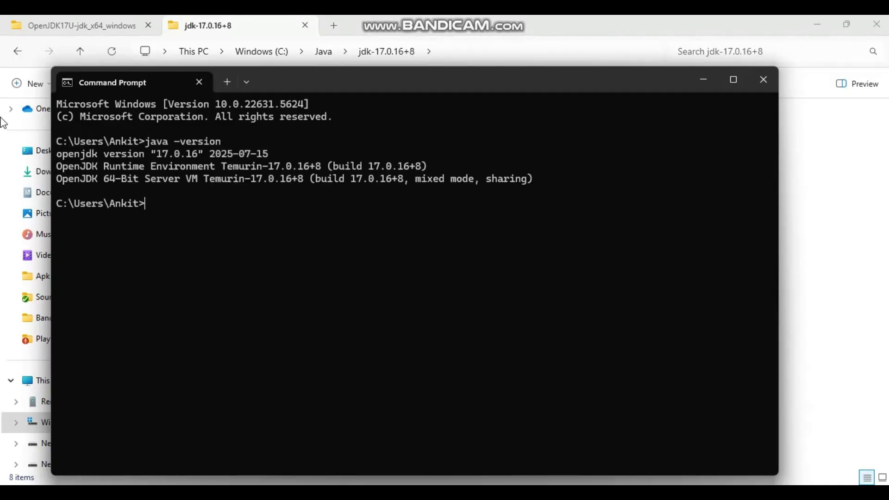
{"action": "left_click_drag", "start_coordinate": [281, 154], "coordinate": [64, 154]}
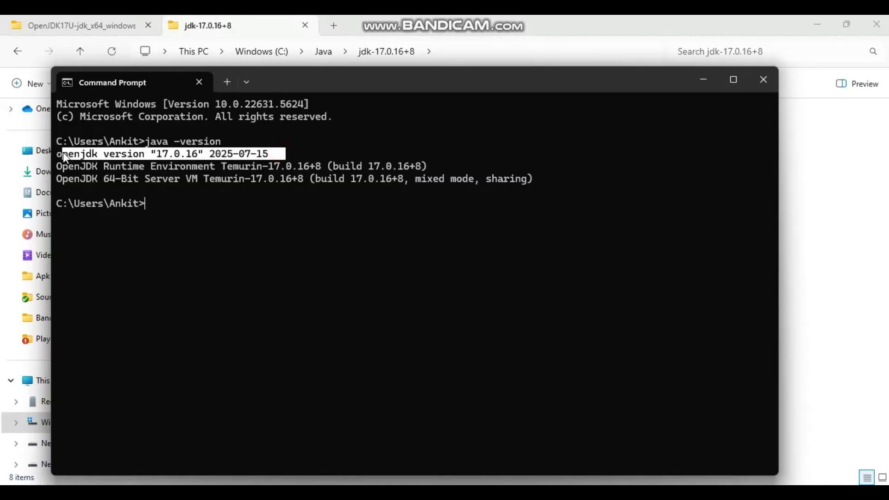
{"action": "left_click", "coordinate": [172, 186]}
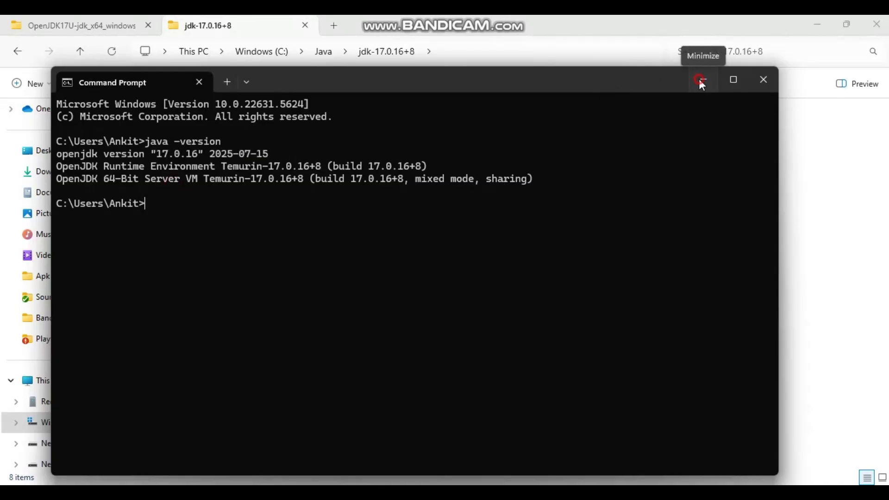
{"action": "left_click", "coordinate": [764, 79]}
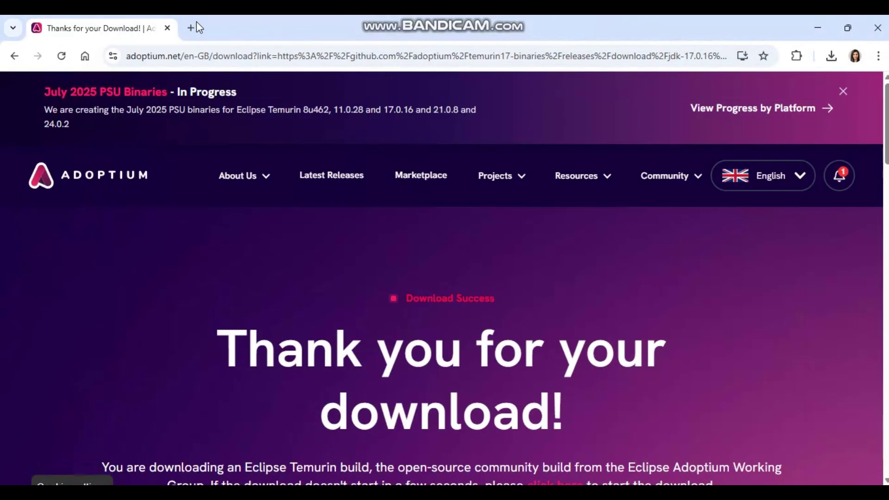
Accept the license and download commandlinetools-win-13114758_latest.zip from developer.android.com/studio#command-tools.
{"action": "left_click", "coordinate": [418, 56]}
{"action": "type", "text": "https://developer.android.com/studio#command-tools"}
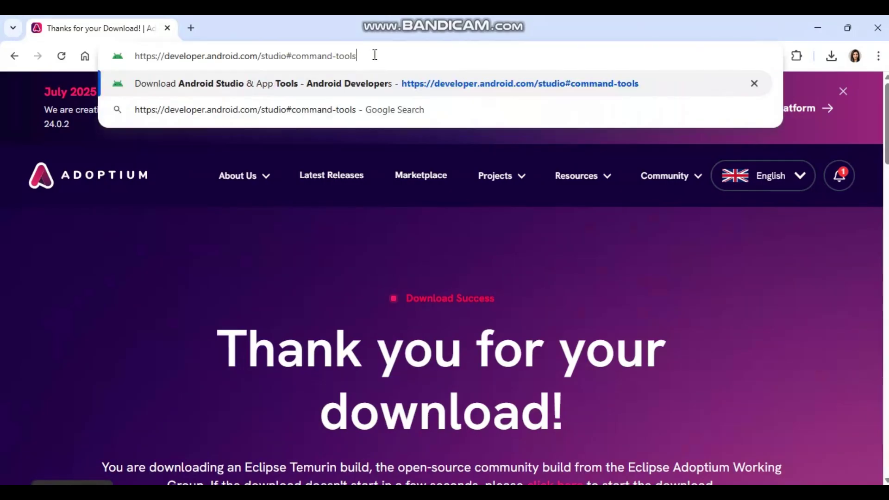
{"action": "key", "text": "Return"}
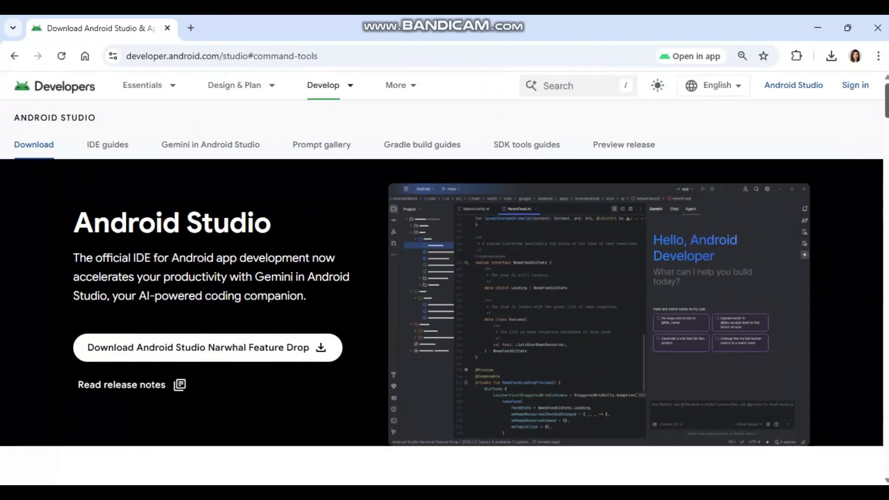
{"action": "scroll", "coordinate": [445, 278], "scroll_direction": "down", "scroll_amount": 8}
{"action": "scroll", "coordinate": [444, 278], "scroll_direction": "down", "scroll_amount": 5}
{"action": "scroll", "coordinate": [445, 278], "scroll_direction": "down", "scroll_amount": 5}
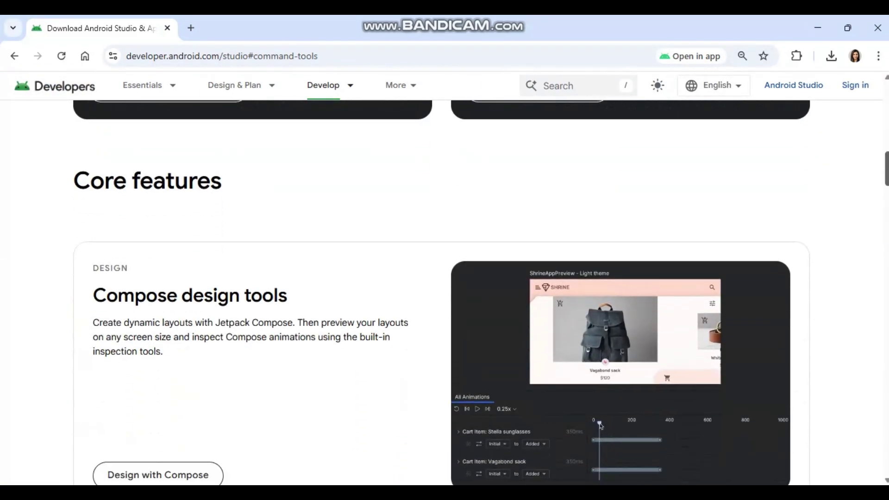
{"action": "scroll", "coordinate": [444, 278], "scroll_direction": "down", "scroll_amount": 5}
{"action": "scroll", "coordinate": [444, 277], "scroll_direction": "down", "scroll_amount": 5}
{"action": "scroll", "coordinate": [444, 278], "scroll_direction": "down", "scroll_amount": 6}
{"action": "scroll", "coordinate": [445, 278], "scroll_direction": "down", "scroll_amount": 6}
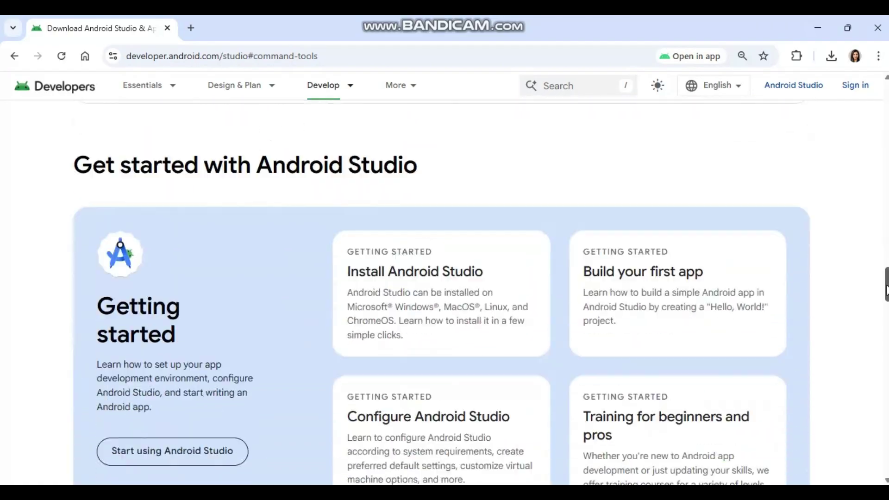
{"action": "scroll", "coordinate": [445, 278], "scroll_direction": "down", "scroll_amount": 6}
{"action": "scroll", "coordinate": [445, 279], "scroll_direction": "down", "scroll_amount": 4}
{"action": "scroll", "coordinate": [445, 278], "scroll_direction": "down", "scroll_amount": 5}
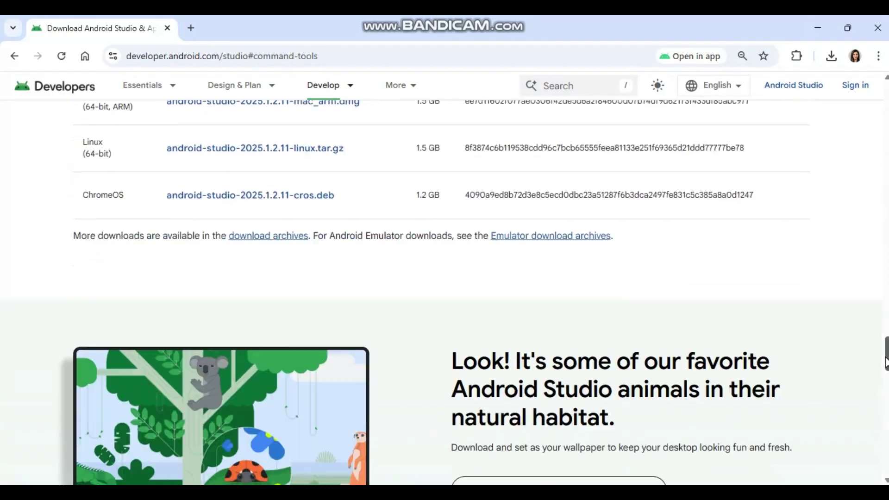
{"action": "scroll", "coordinate": [445, 279], "scroll_direction": "down", "scroll_amount": 5}
{"action": "scroll", "coordinate": [445, 278], "scroll_direction": "down", "scroll_amount": 5}
{"action": "scroll", "coordinate": [445, 278], "scroll_direction": "down", "scroll_amount": 3}
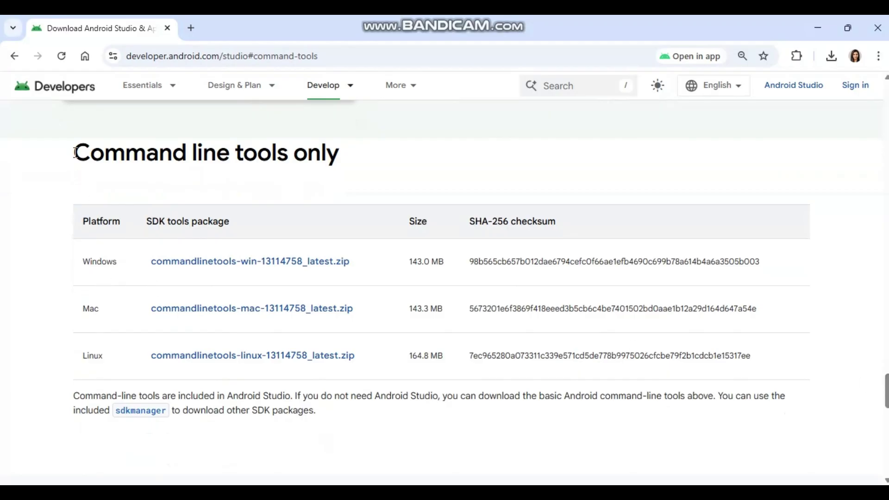
{"action": "left_click_drag", "start_coordinate": [69, 153], "coordinate": [333, 159]}
{"action": "left_click", "coordinate": [369, 163]}
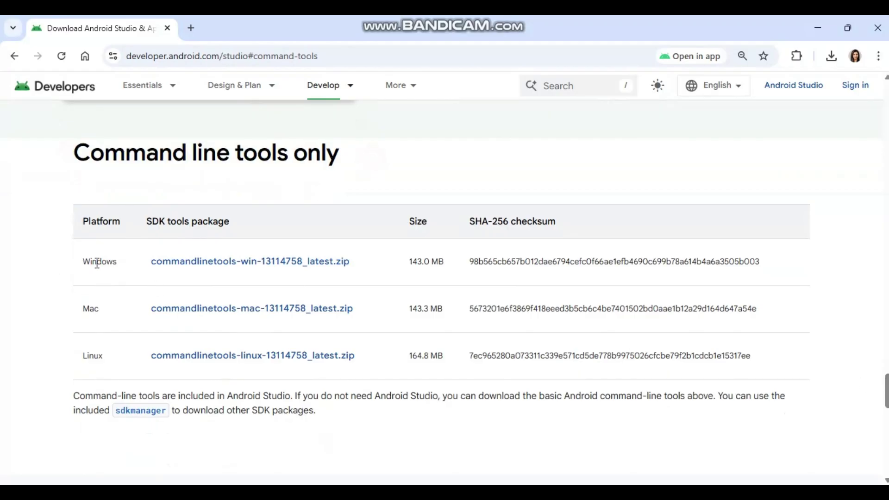
{"action": "left_click", "coordinate": [247, 261]}
{"action": "scroll", "coordinate": [307, 279], "scroll_direction": "down", "scroll_amount": 5}
{"action": "scroll", "coordinate": [307, 280], "scroll_direction": "down", "scroll_amount": 6}
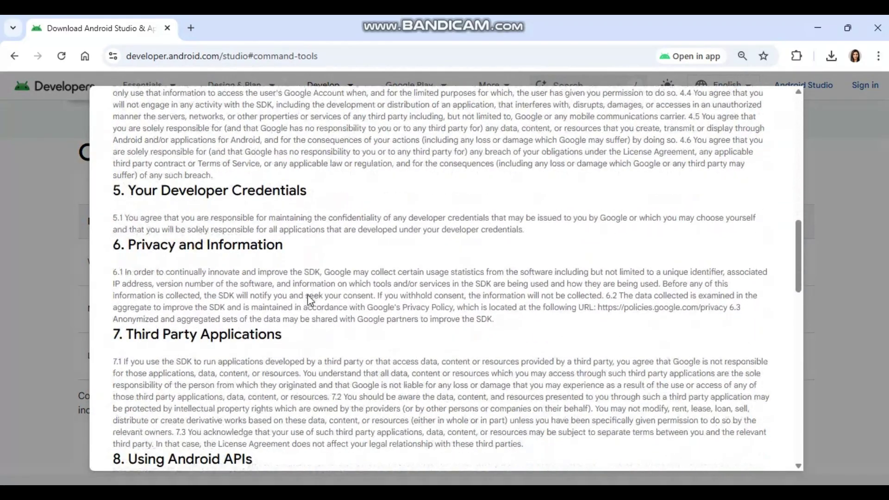
{"action": "scroll", "coordinate": [307, 279], "scroll_direction": "down", "scroll_amount": 6}
{"action": "scroll", "coordinate": [307, 280], "scroll_direction": "down", "scroll_amount": 6}
{"action": "scroll", "coordinate": [307, 280], "scroll_direction": "down", "scroll_amount": 3}
{"action": "left_click", "coordinate": [119, 368]}
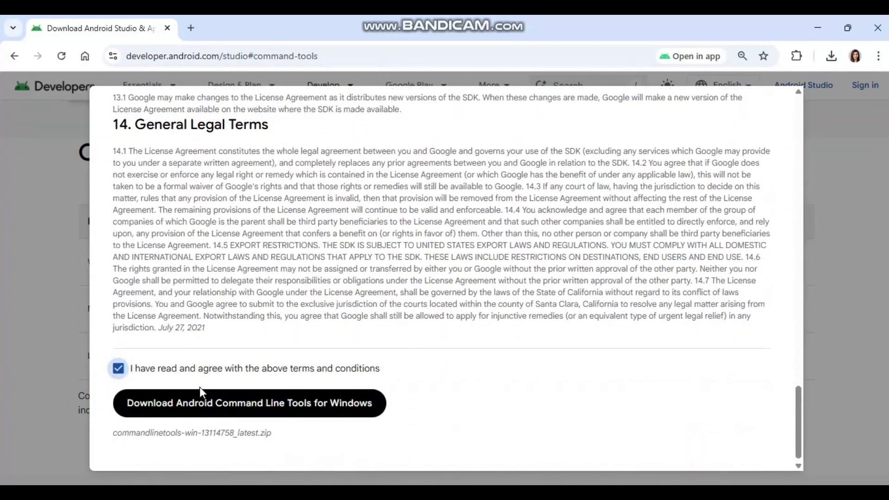
{"action": "left_click", "coordinate": [208, 403]}
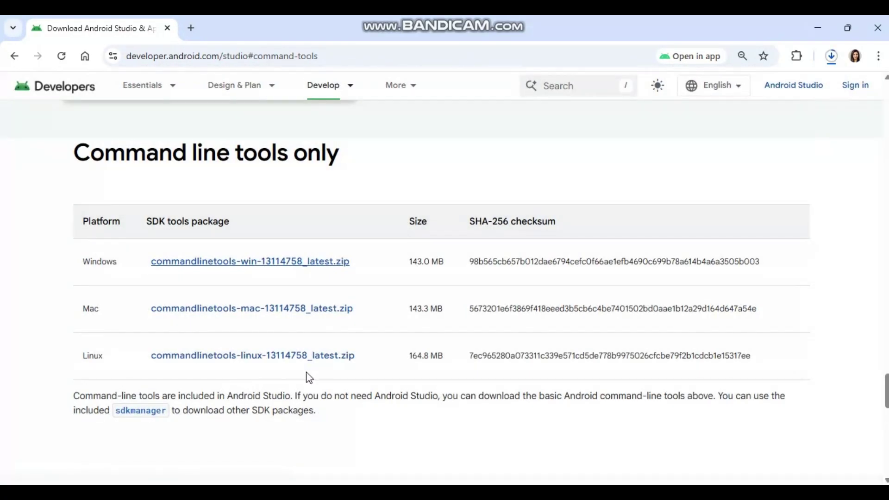
{"action": "left_click", "coordinate": [832, 56]}
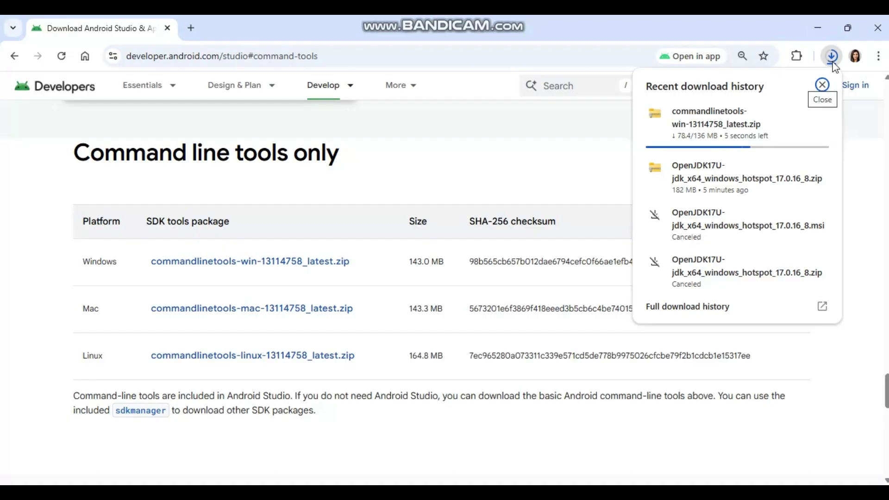
Extract the commandlinetools-win-13114758_latest zip into its suggested Downloads folder.
{"action": "left_click", "coordinate": [754, 123]}
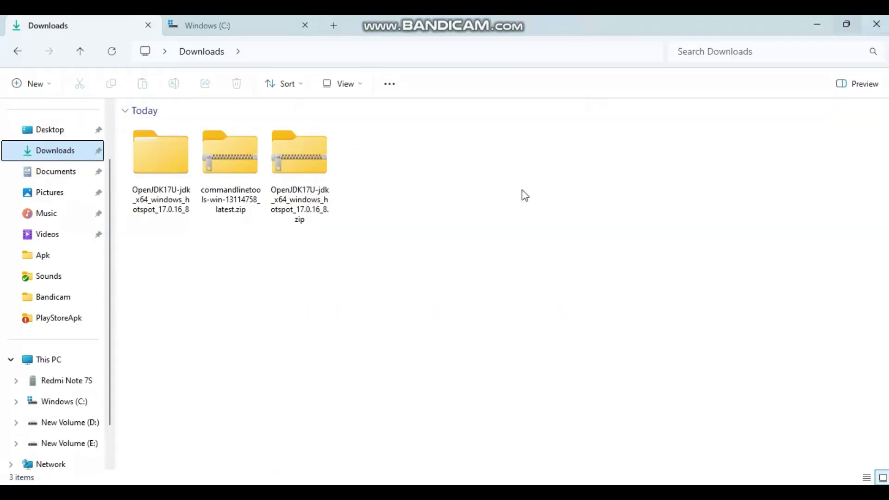
{"action": "left_click", "coordinate": [234, 175]}
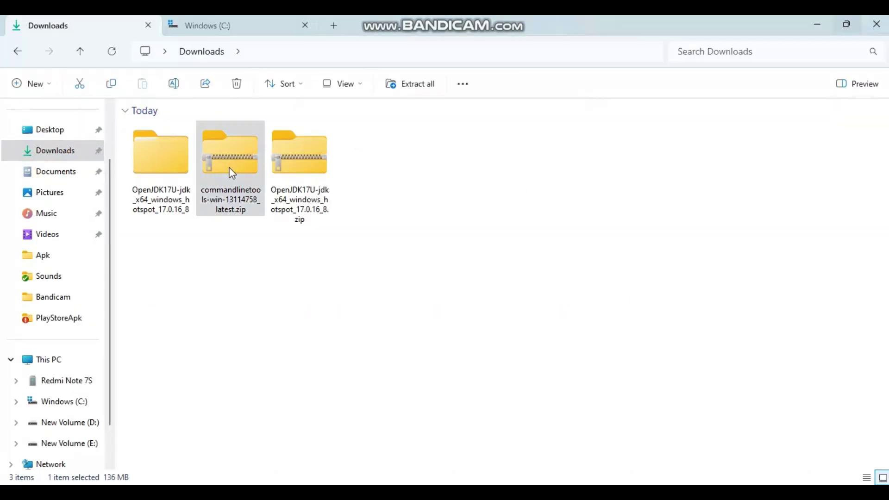
{"action": "right_click", "coordinate": [229, 170]}
{"action": "left_click", "coordinate": [273, 184]}
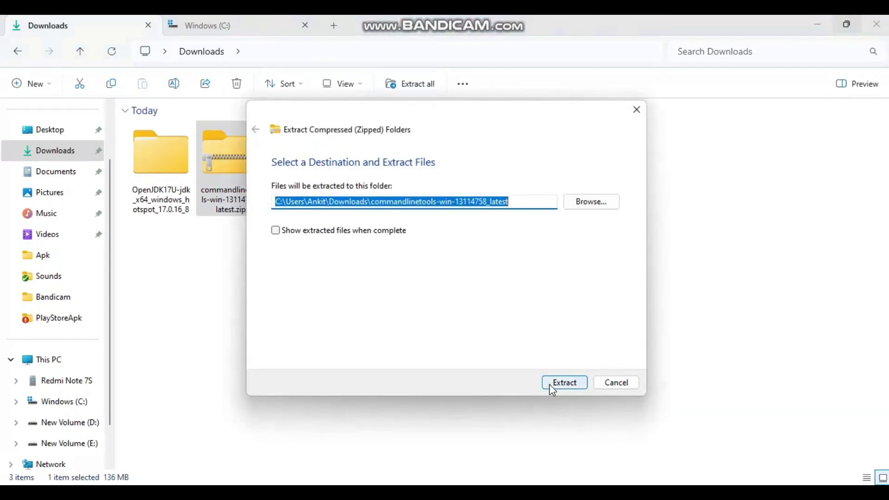
{"action": "left_click", "coordinate": [563, 382]}
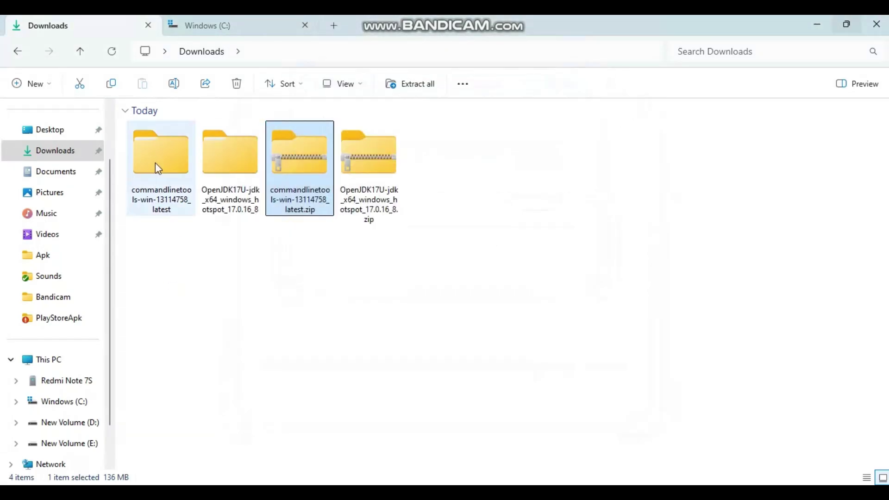
Open the extracted folder and copy its cmdline-tools subfolder.
{"action": "left_click", "coordinate": [155, 164]}
{"action": "double_click", "coordinate": [155, 163]}
{"action": "left_click", "coordinate": [206, 146]}
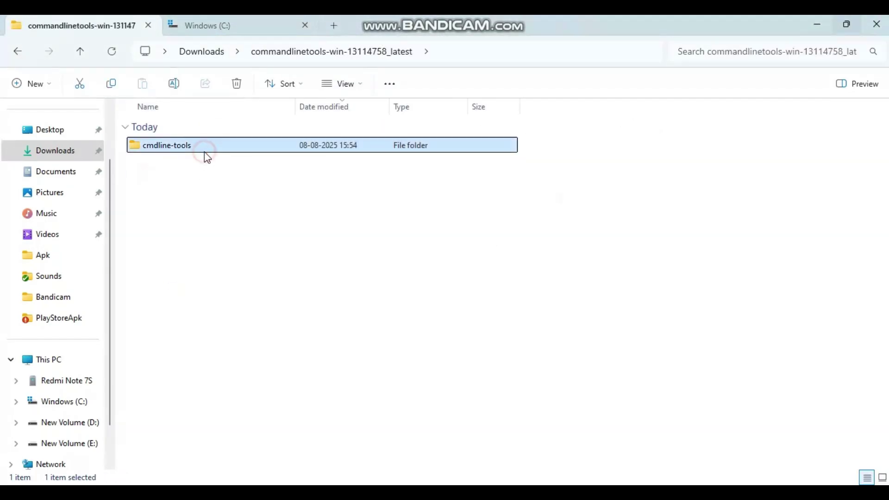
{"action": "key", "text": "ctrl+c"}
Make a CommandLine folder on C:, paste cmdline-tools into it, and open cmdline-tools to show bin and lib.
{"action": "left_click", "coordinate": [208, 25]}
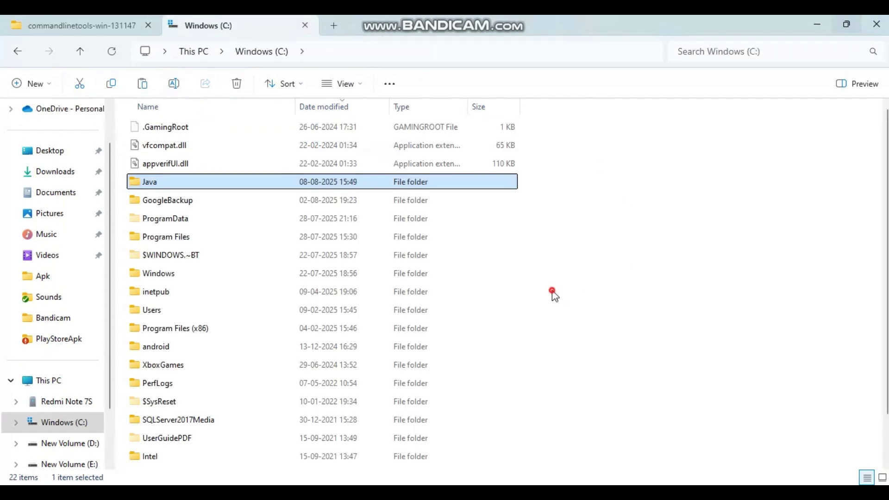
{"action": "left_click", "coordinate": [29, 84]}
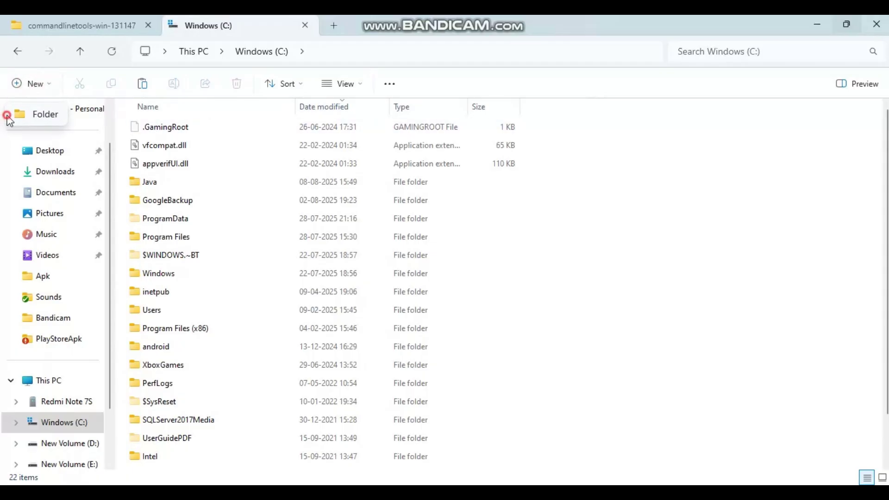
{"action": "left_click", "coordinate": [20, 114]}
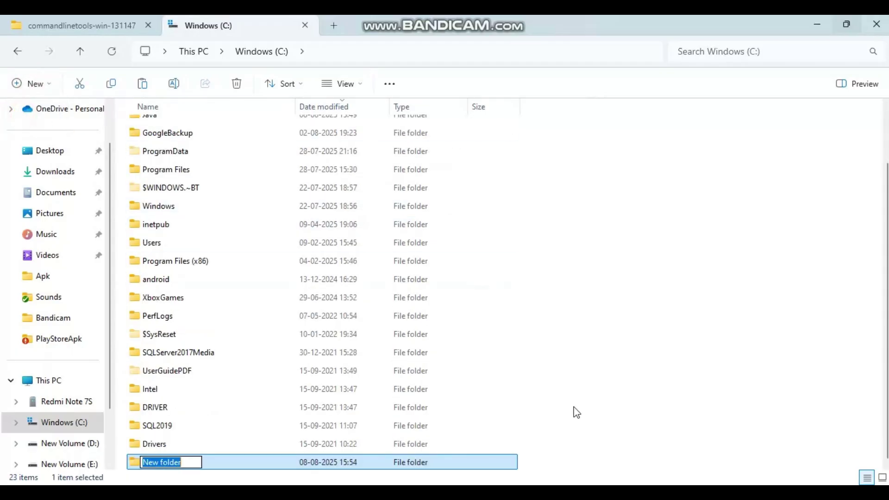
{"action": "type", "text": "CommandLine"}
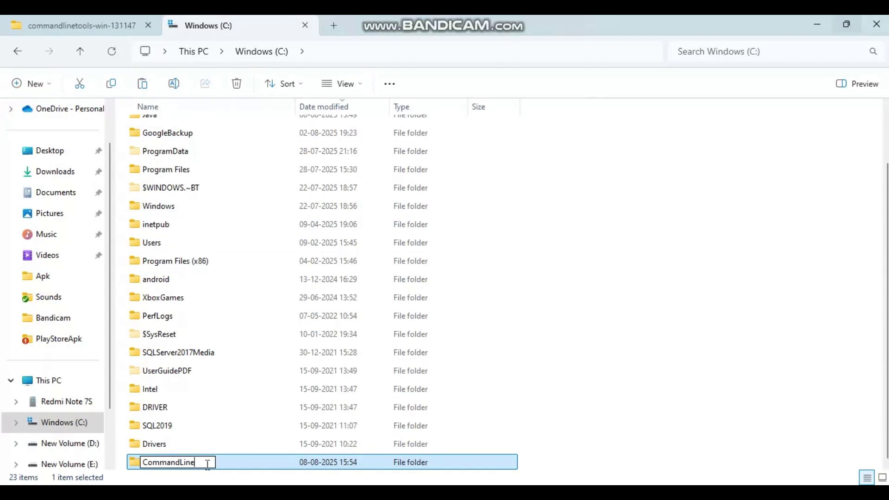
{"action": "key", "text": "Return"}
{"action": "key", "text": "Return"}
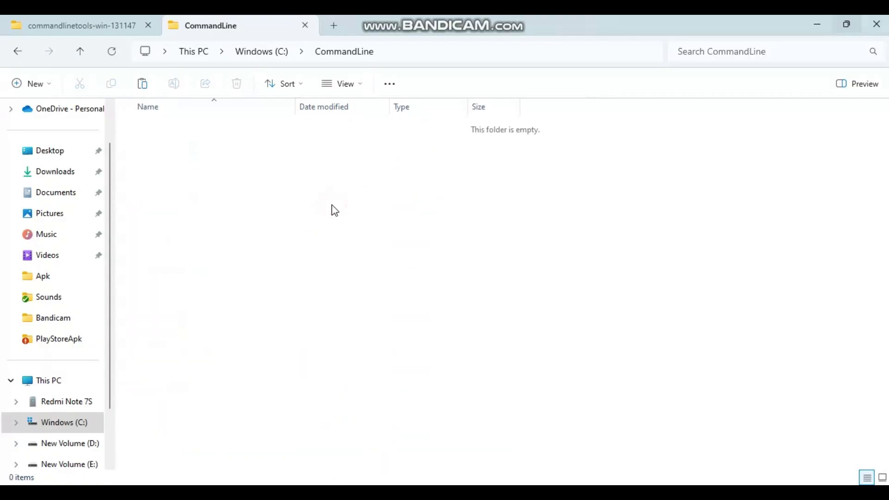
{"action": "key", "text": "ctrl+v"}
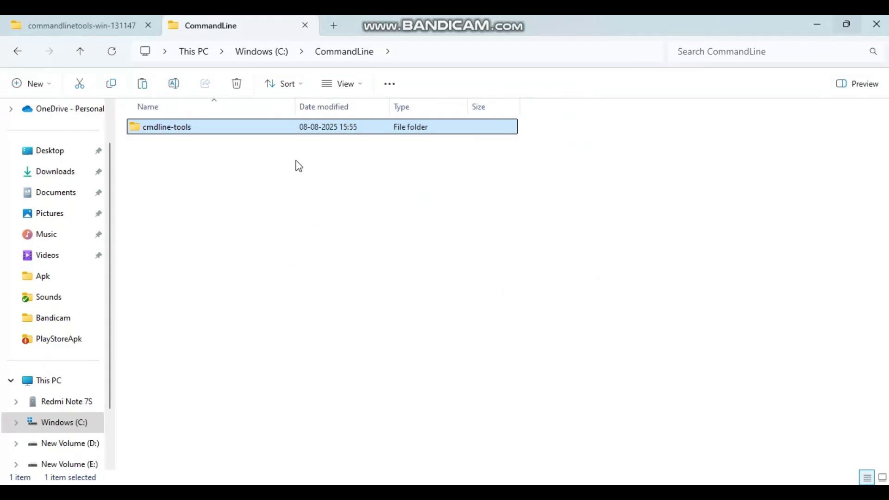
{"action": "double_click", "coordinate": [335, 128]}
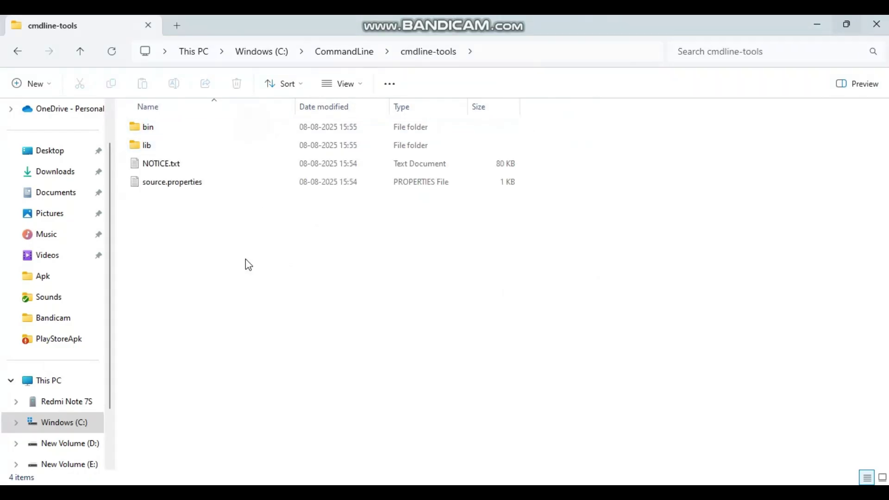
Create a 'latest' folder in cmdline-tools and move bin, lib, NOTICE.txt and source.properties into it.
{"action": "left_click", "coordinate": [30, 84]}
{"action": "left_click", "coordinate": [75, 118]}
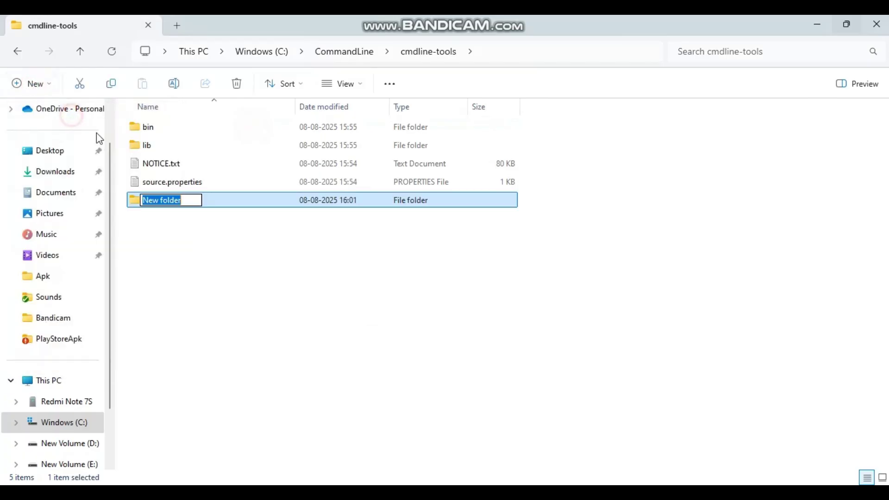
{"action": "type", "text": "late"}
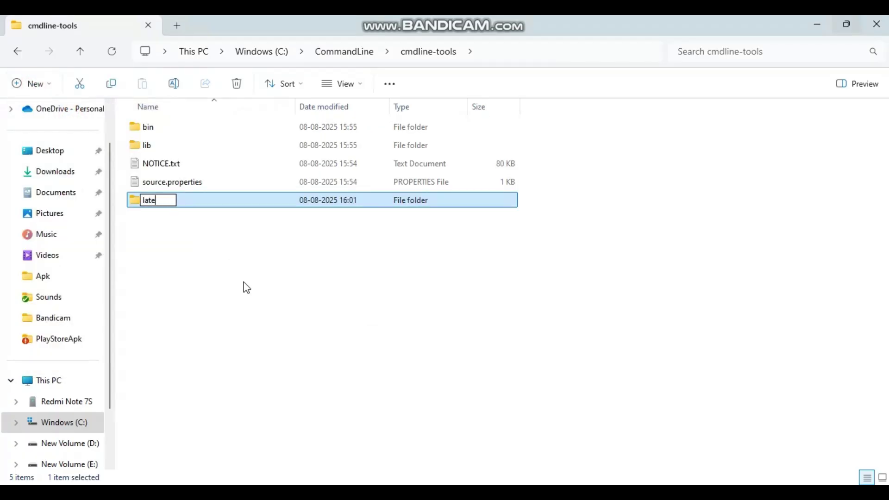
{"action": "type", "text": "st"}
{"action": "key", "text": "Return"}
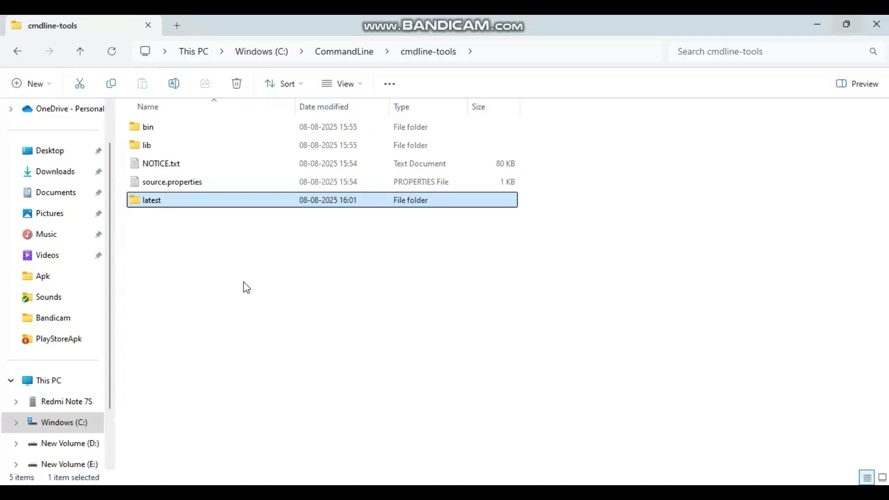
{"action": "left_click", "coordinate": [186, 182]}
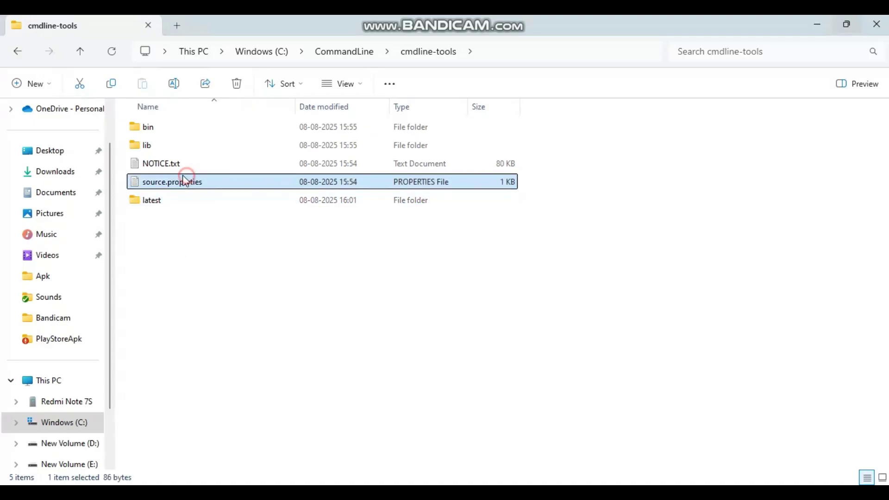
{"action": "left_click", "coordinate": [188, 127], "text": "shift"}
{"action": "key", "text": "ctrl+x"}
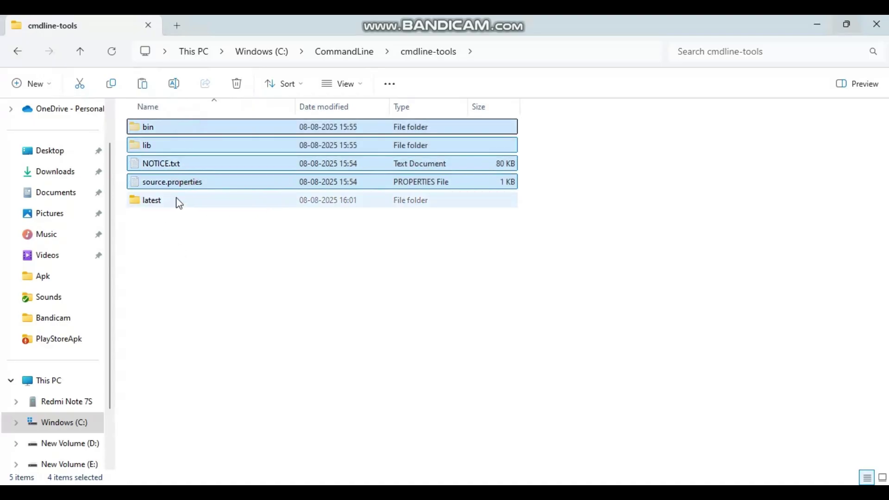
{"action": "double_click", "coordinate": [177, 201]}
{"action": "key", "text": "ctrl+v"}
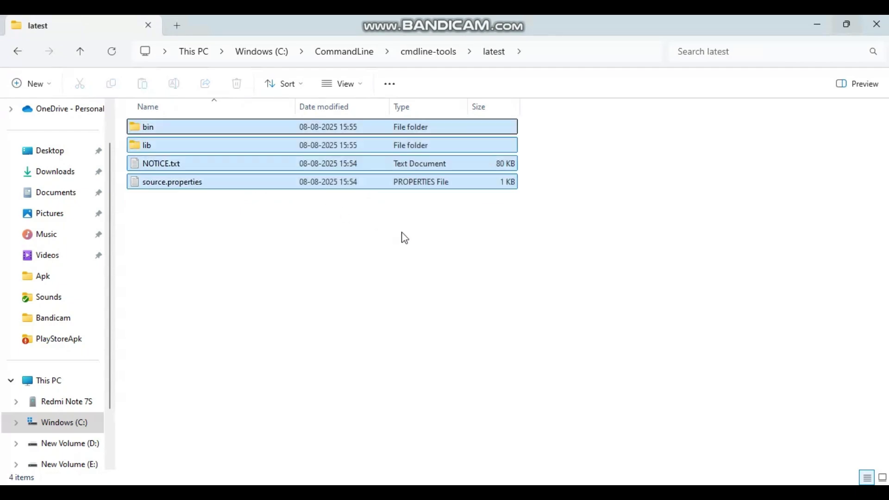
Confirm only latest remains in cmdline-tools, then open latest\bin and select its full path.
{"action": "left_click", "coordinate": [423, 246]}
{"action": "left_click", "coordinate": [428, 52]}
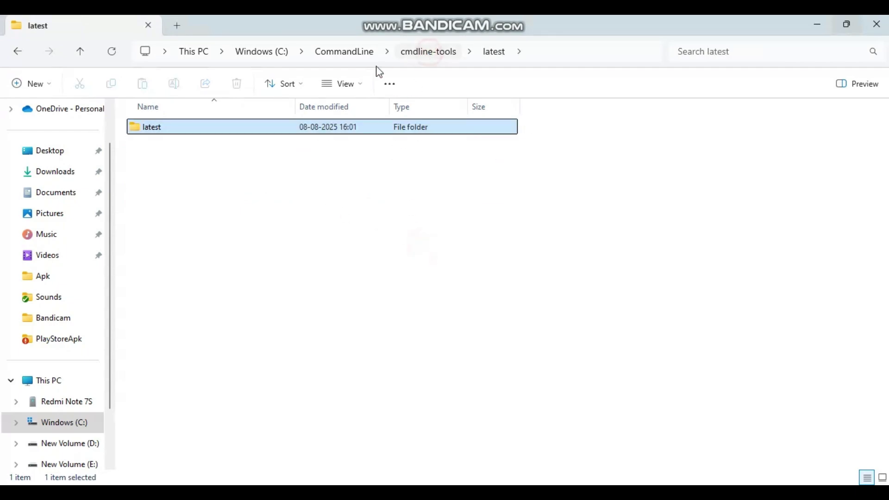
{"action": "double_click", "coordinate": [177, 126]}
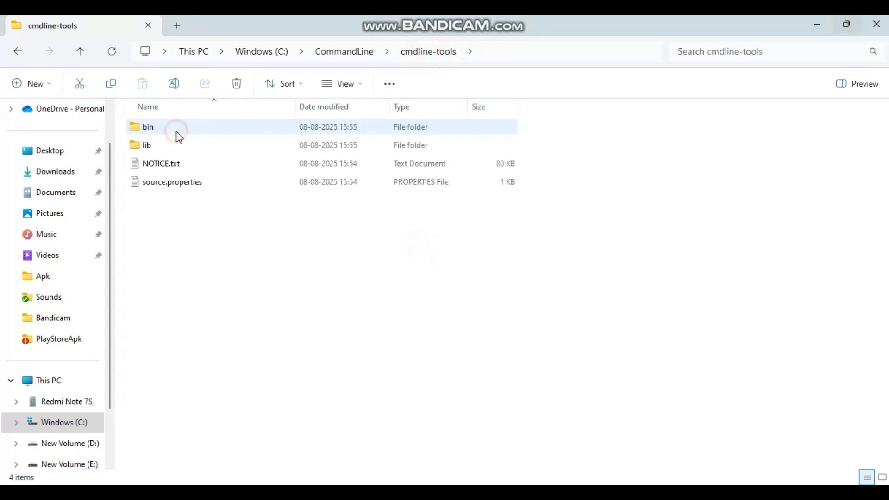
{"action": "double_click", "coordinate": [250, 127]}
{"action": "left_click", "coordinate": [577, 52]}
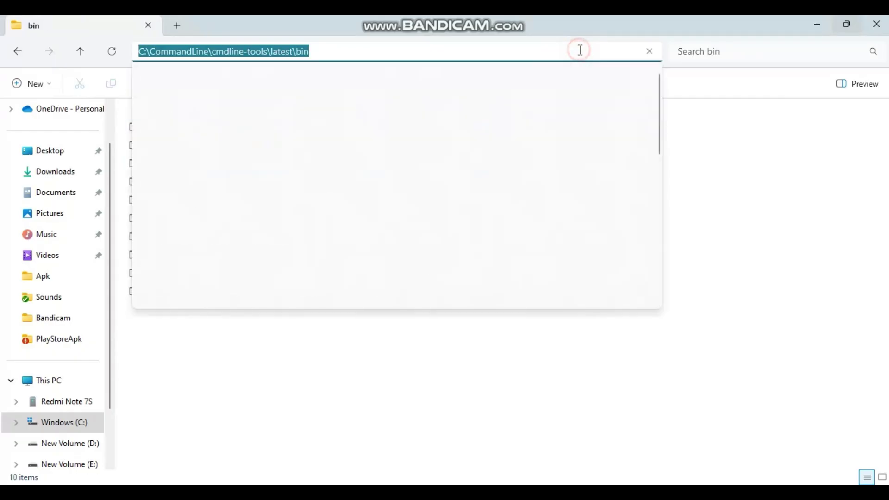
{"action": "left_click", "coordinate": [723, 208]}
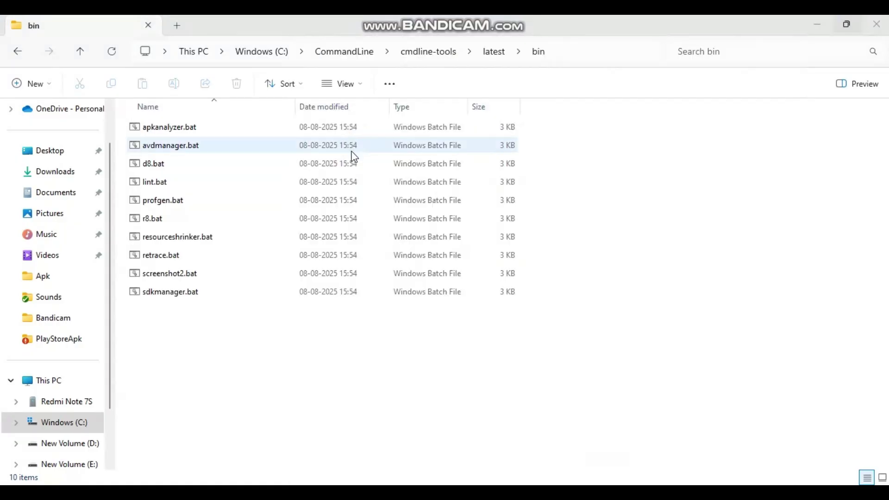
{"action": "type", "text": "c"}
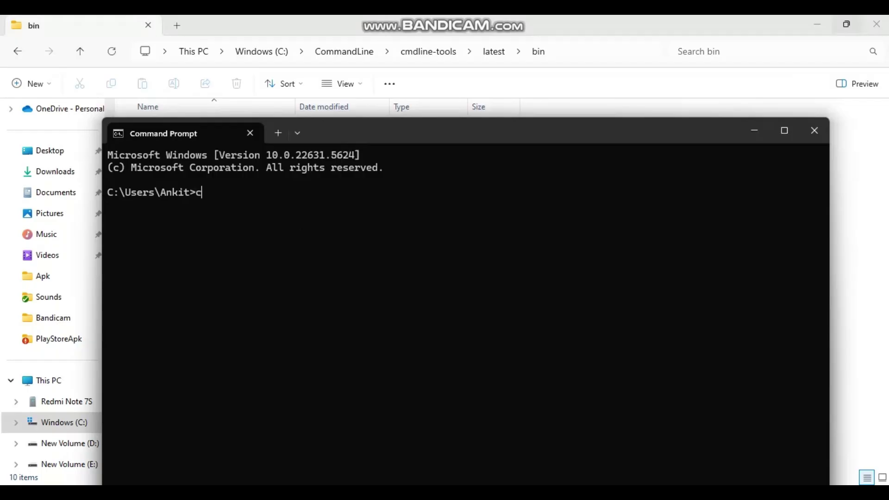
{"action": "type", "text": "d"}
Run sdkmanager from bin to install android-36, accept the license, then return to C:\CommandLine.
{"action": "key", "text": "ctrl+v"}
{"action": "key", "text": "Return"}
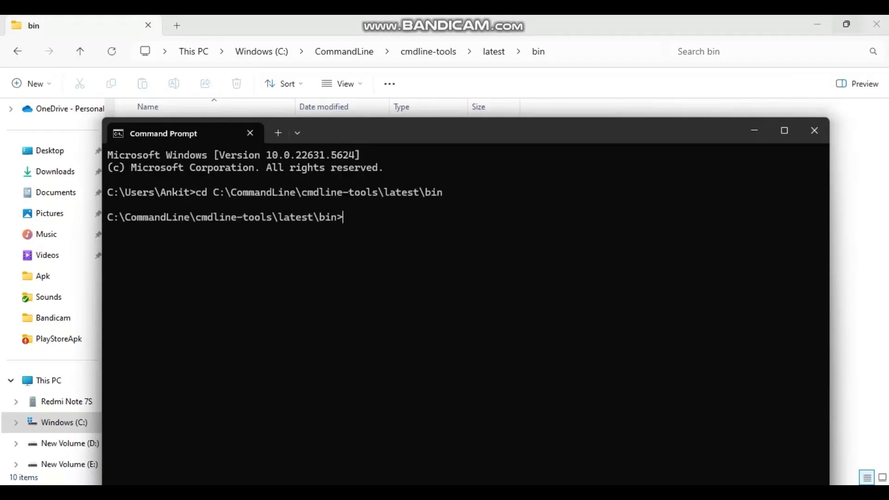
{"action": "type", "text": "manager \""}
{"action": "type", "text": "platforms;a"}
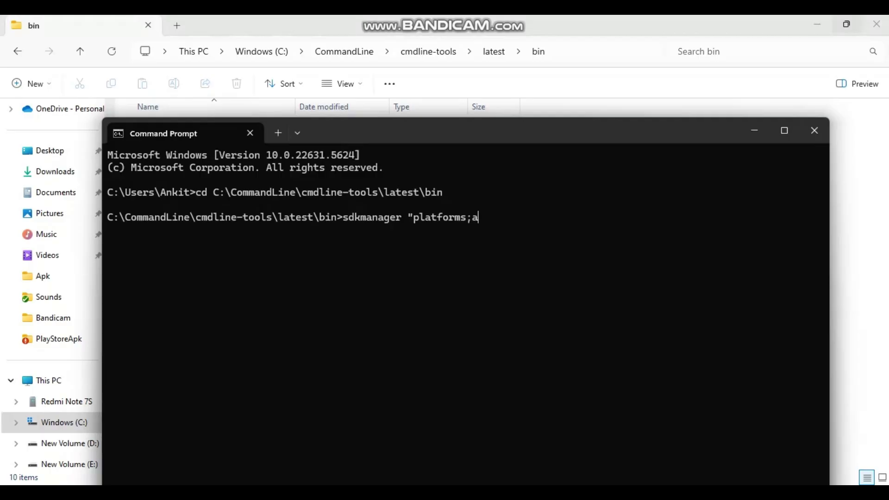
{"action": "type", "text": "ndroid-36\" \"build-tools;36.0.0"}
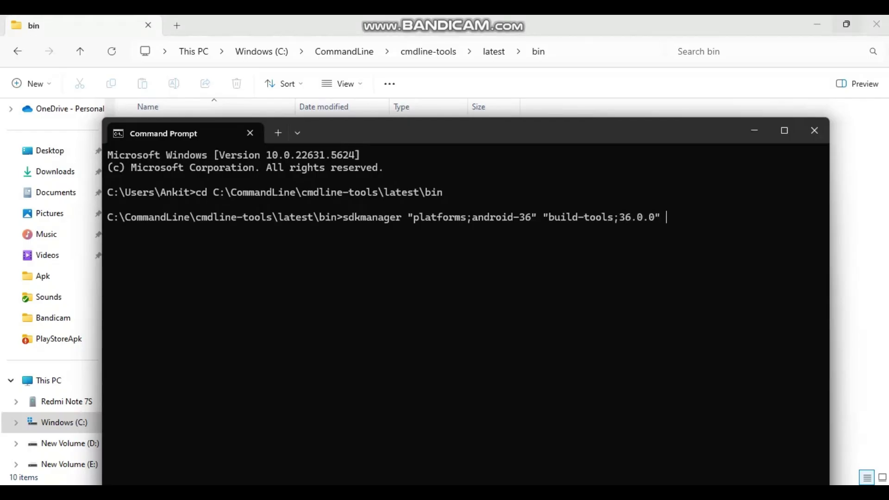
{"action": "type", "text": "platform-tools"}
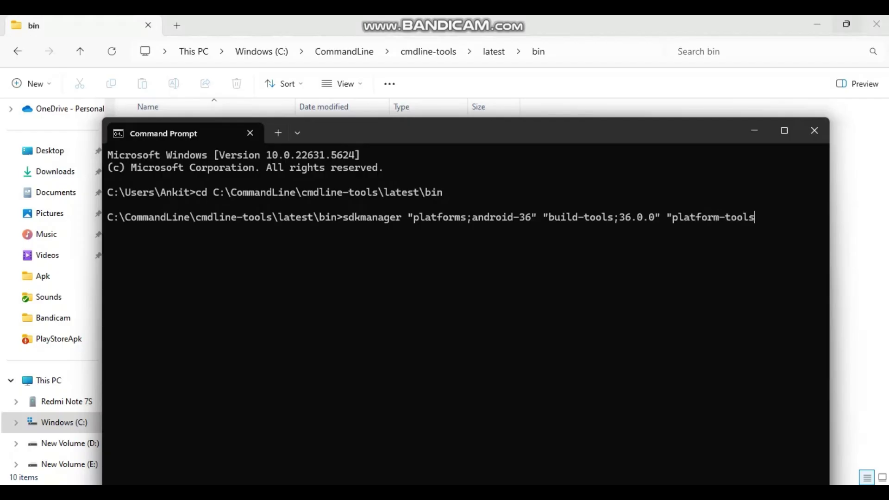
{"action": "key", "text": "Return"}
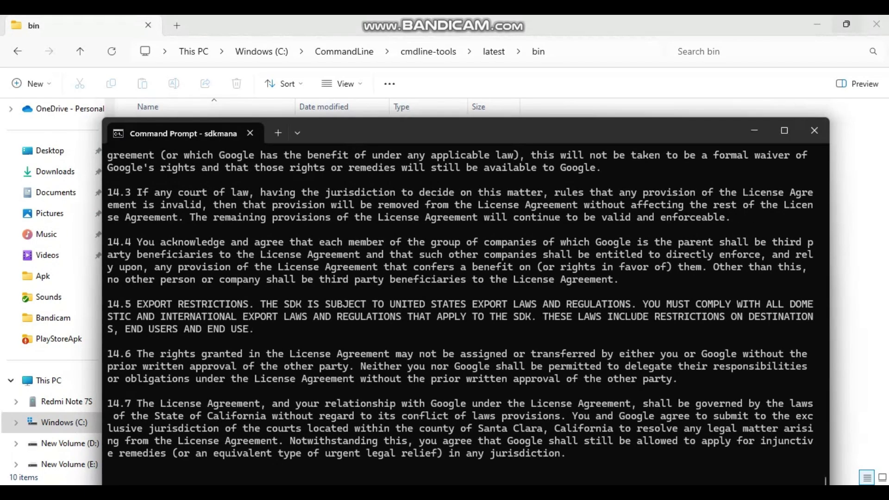
{"action": "mouse_move", "coordinate": [824, 473]}
{"action": "left_mouse_down"}
{"action": "mouse_move", "coordinate": [824, 121]}
{"action": "mouse_move", "coordinate": [824, 458]}
{"action": "left_mouse_up"}
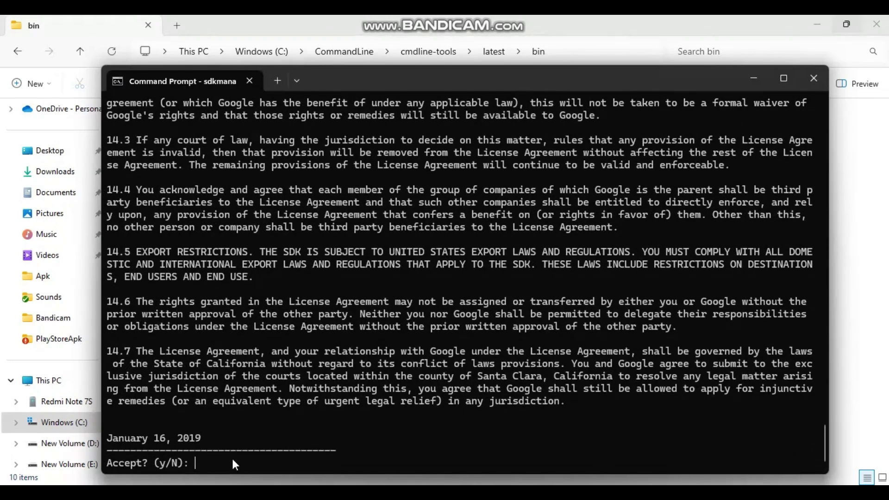
{"action": "type", "text": "y"}
{"action": "key", "text": "Return"}
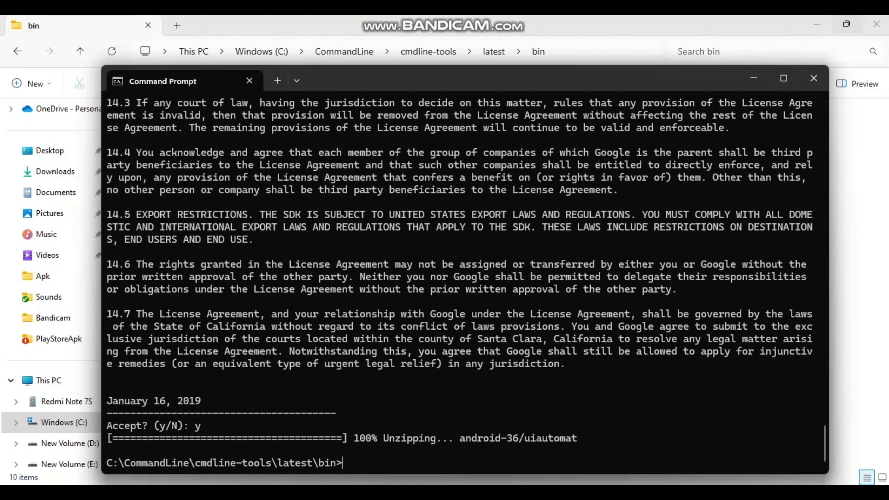
{"action": "left_click", "coordinate": [753, 78]}
{"action": "left_click", "coordinate": [345, 51]}
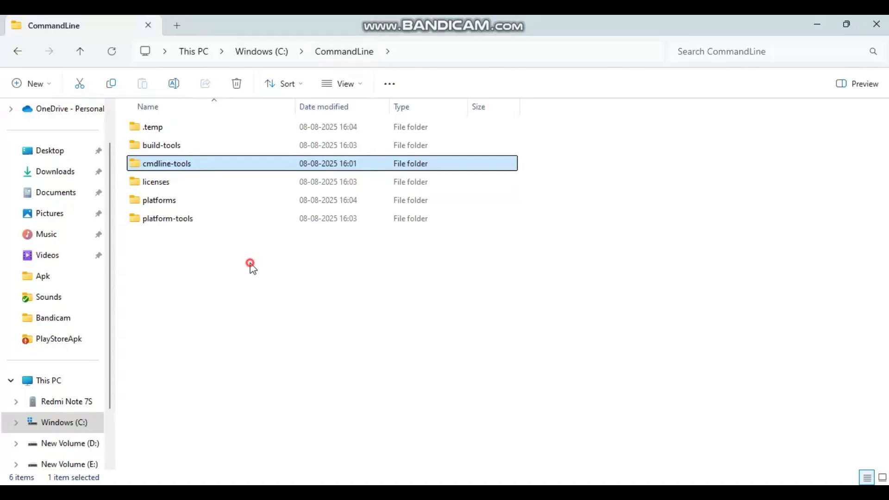
Browse C:\CommandLine's platforms and build-tools\36.0.0 folders to verify android-36 and aapt2.exe exist.
{"action": "double_click", "coordinate": [159, 200]}
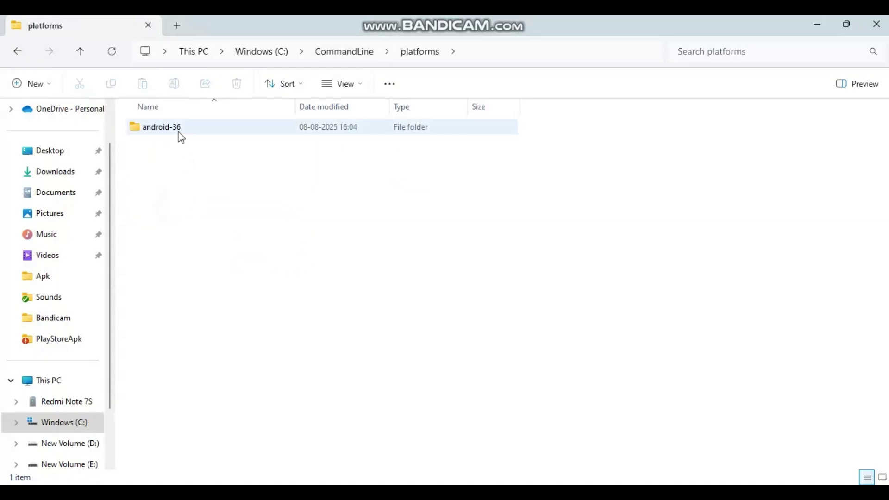
{"action": "left_click", "coordinate": [344, 51]}
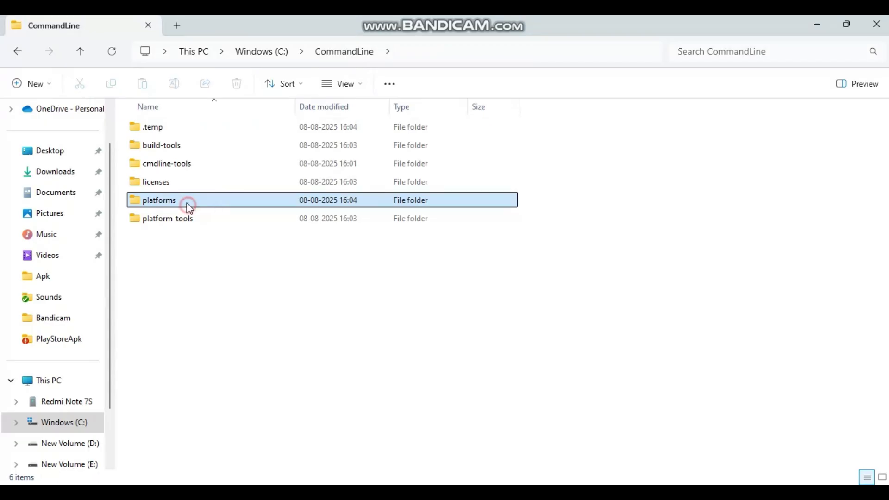
{"action": "double_click", "coordinate": [161, 145]}
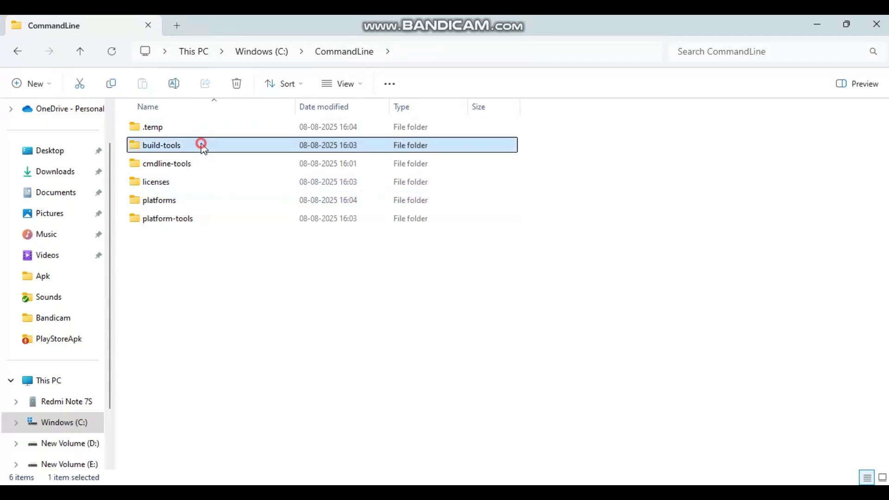
{"action": "double_click", "coordinate": [226, 127]}
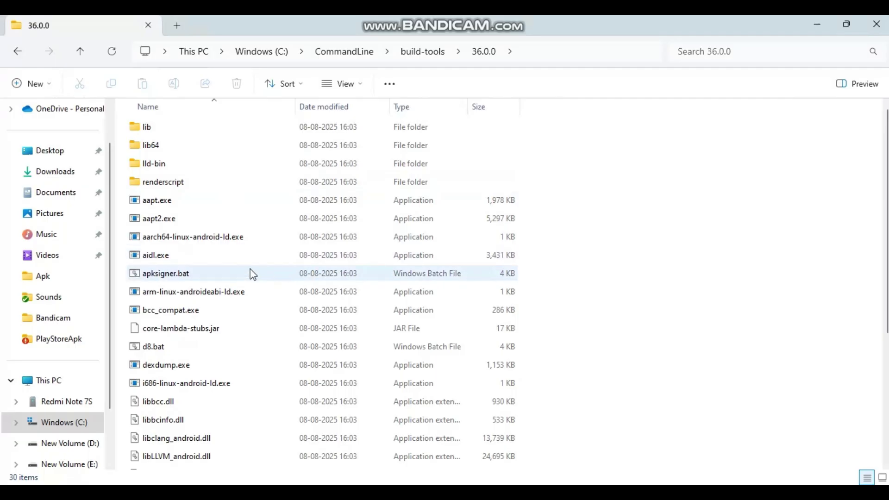
{"action": "left_click", "coordinate": [423, 52]}
{"action": "left_click", "coordinate": [350, 171]}
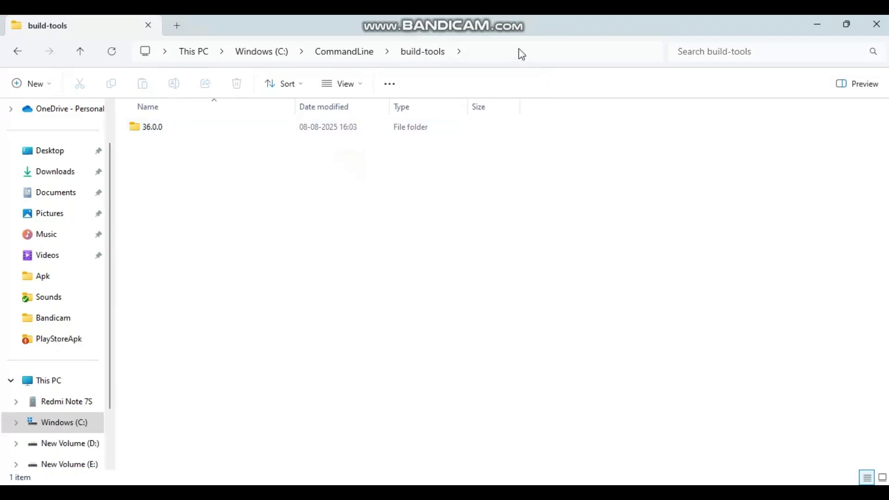
{"action": "key", "text": "alt+Tab"}
Copy the Unity-bundled Android SDK path from Preferences > External Tools.
{"action": "left_click", "coordinate": [12, 36]}
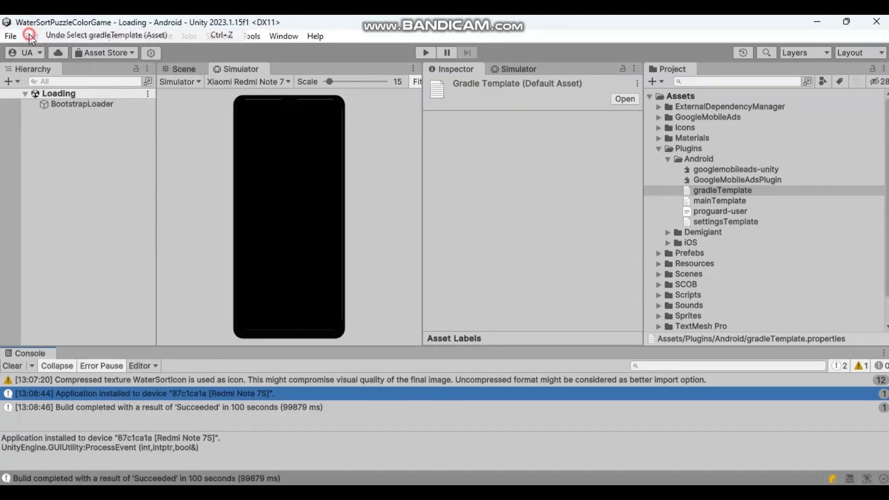
{"action": "left_click", "coordinate": [32, 36]}
{"action": "left_click", "coordinate": [91, 462]}
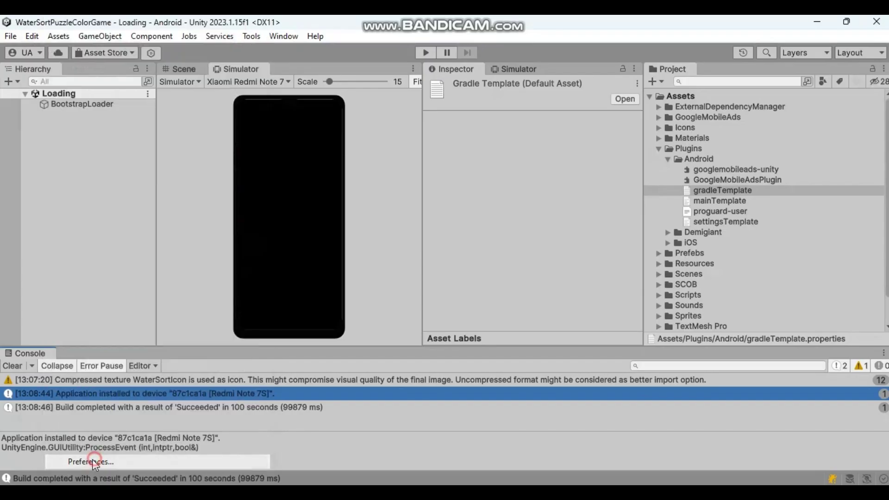
{"action": "scroll", "coordinate": [432, 341], "scroll_direction": "down", "scroll_amount": 5}
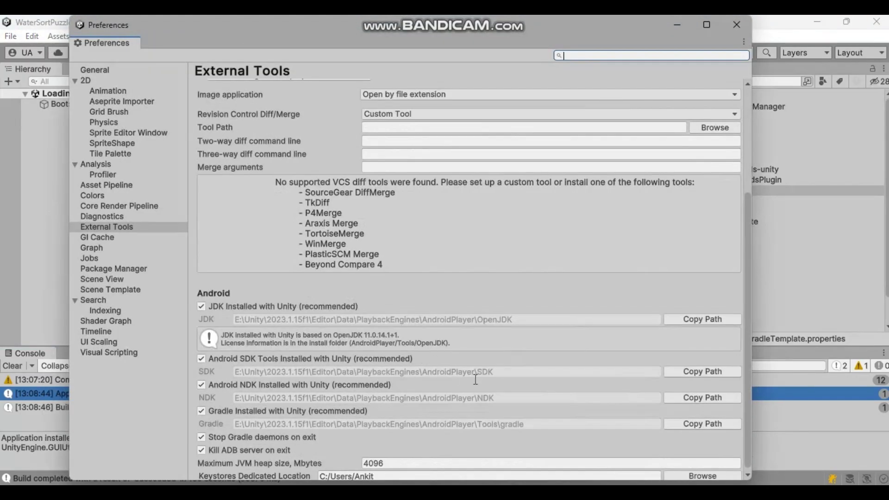
{"action": "left_click", "coordinate": [702, 371]}
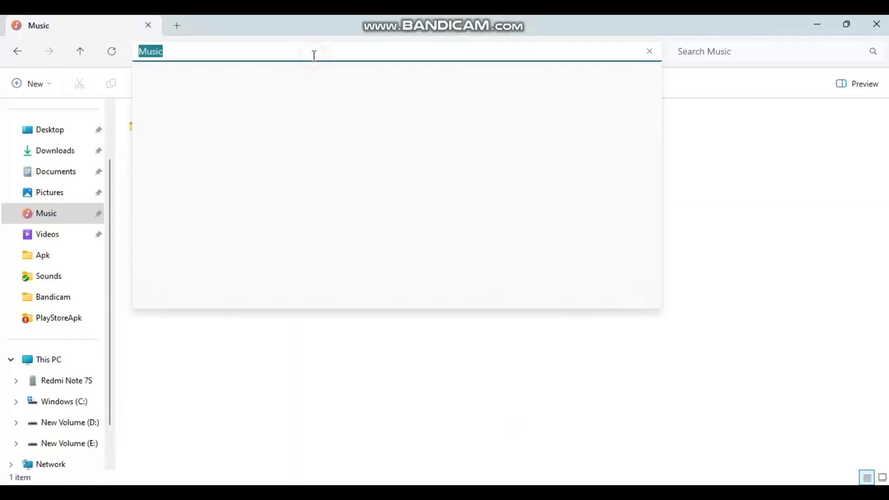
Go to the build-tools folder of Unity's bundled Android SDK using the copied path.
{"action": "key", "text": "ctrl+v"}
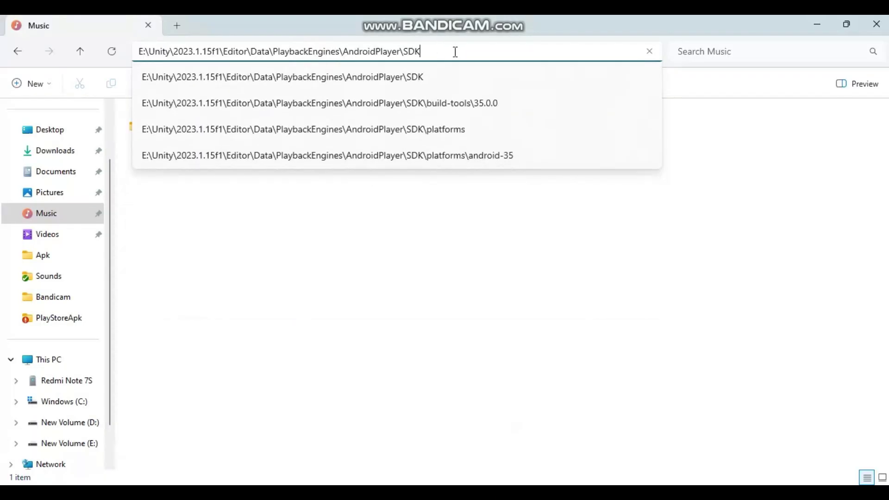
{"action": "key", "text": "Return"}
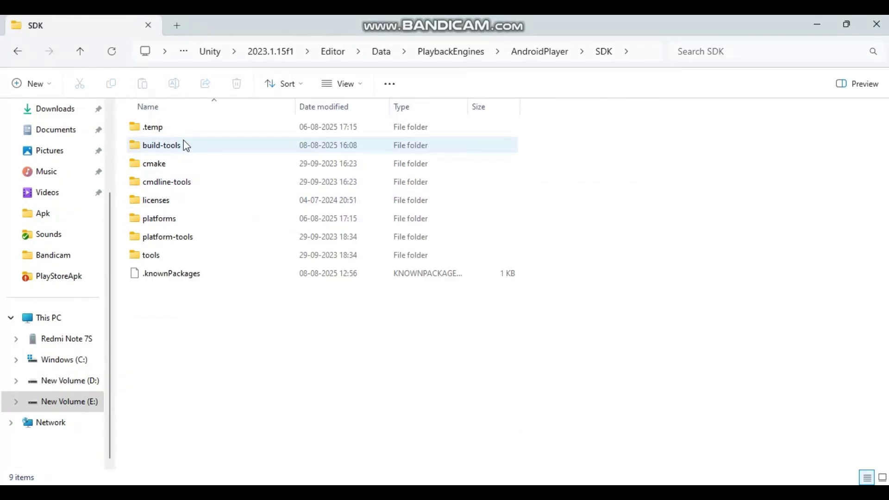
{"action": "left_click", "coordinate": [185, 145]}
{"action": "double_click", "coordinate": [158, 149]}
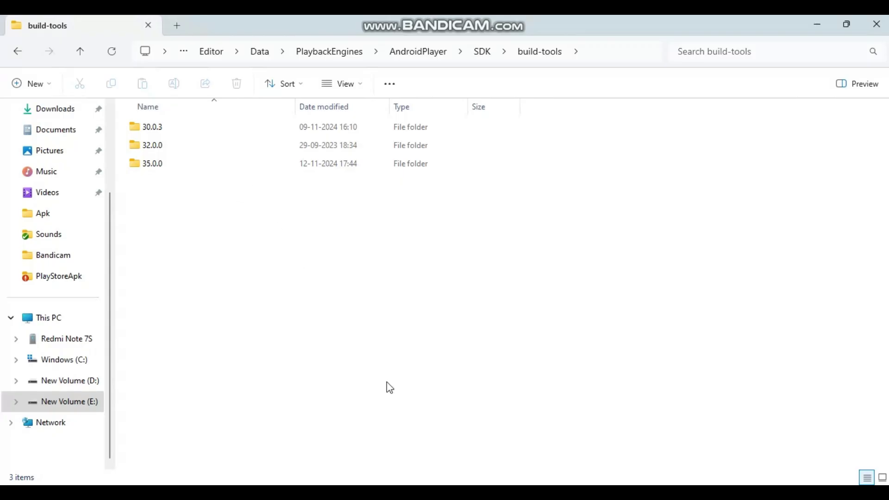
Copy the 36.0.0 folder from C:\CommandLine\build-tools into the SDK build-tools folder and open it.
{"action": "left_click", "coordinate": [518, 425]}
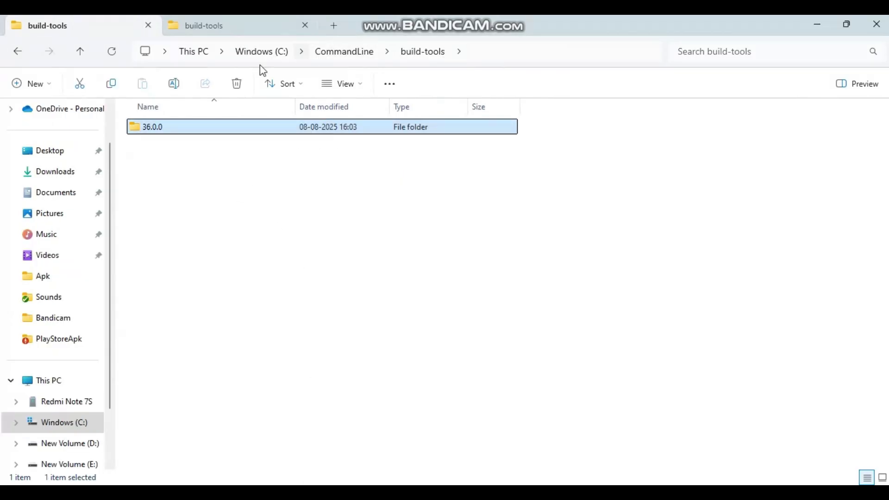
{"action": "right_click", "coordinate": [165, 126]}
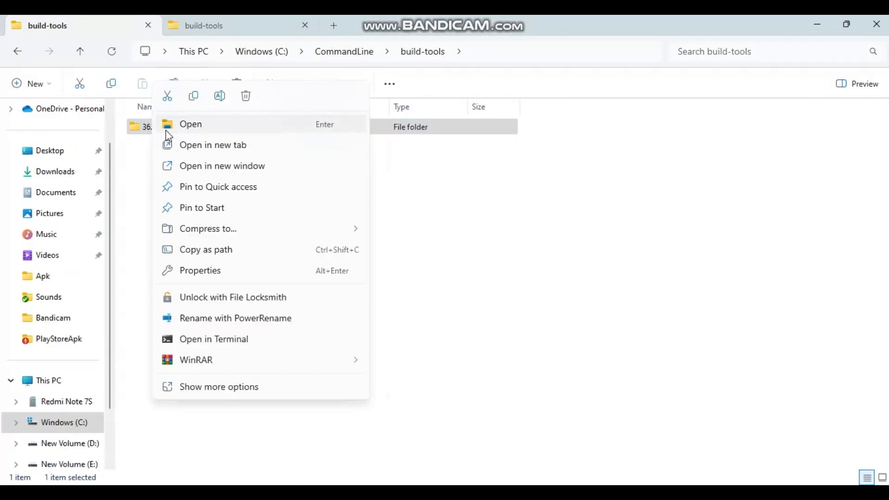
{"action": "left_click", "coordinate": [192, 106]}
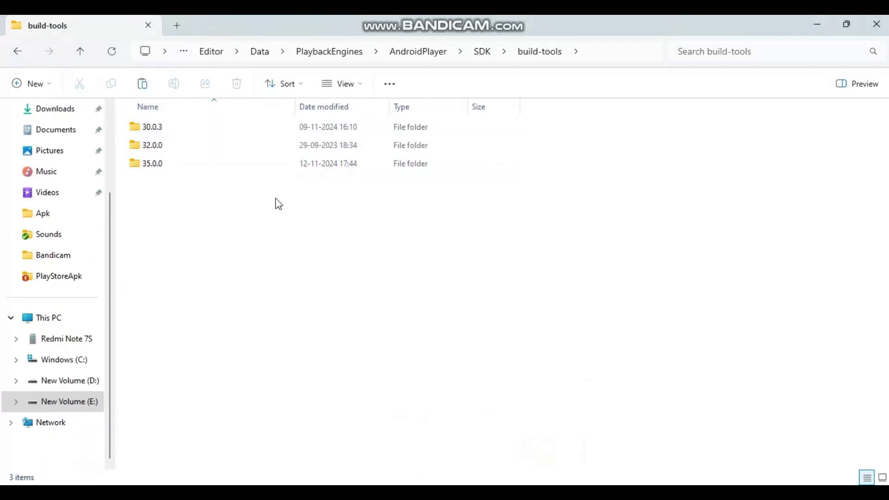
{"action": "left_click", "coordinate": [276, 201]}
{"action": "right_click", "coordinate": [276, 201]}
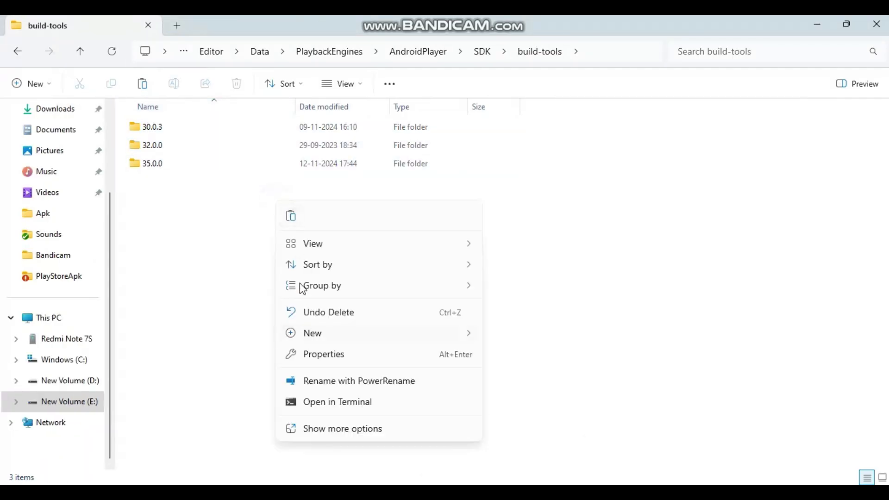
{"action": "left_click", "coordinate": [291, 214]}
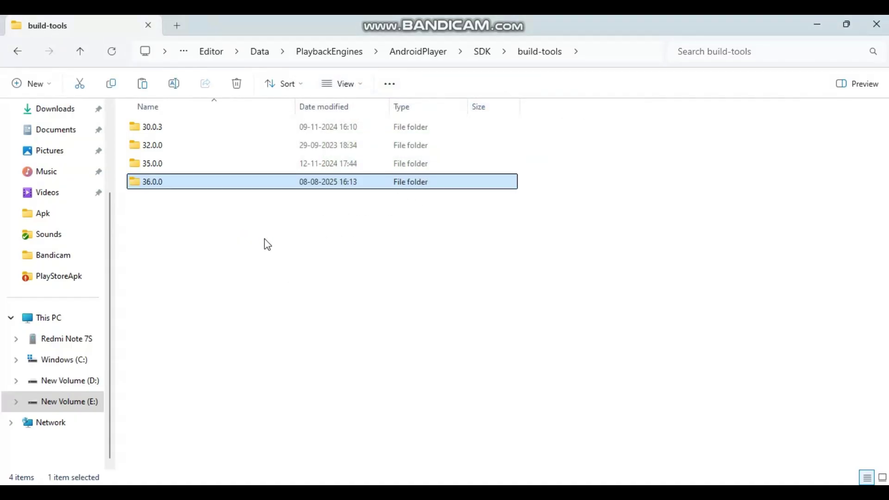
{"action": "left_click", "coordinate": [268, 244]}
{"action": "double_click", "coordinate": [228, 184]}
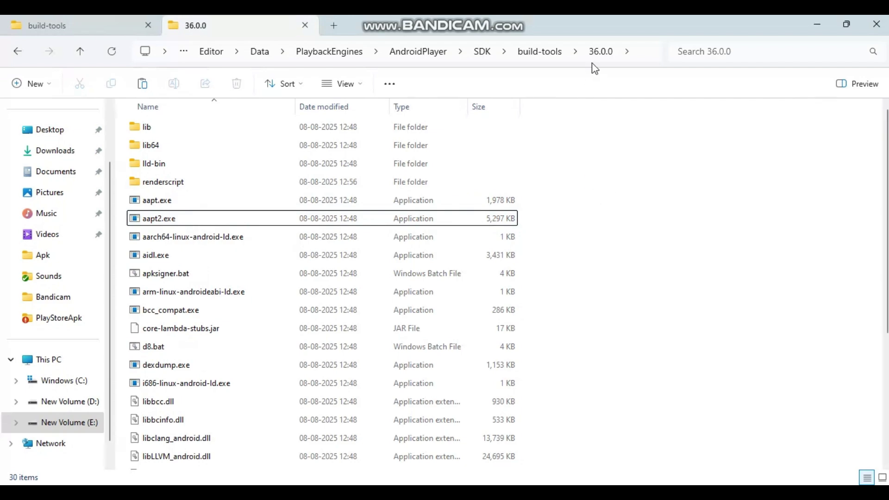
Select the full SDK build-tools\36.0.0 folder path in the address bar for copying.
{"action": "left_click", "coordinate": [628, 51]}
{"action": "left_click", "coordinate": [646, 51]}
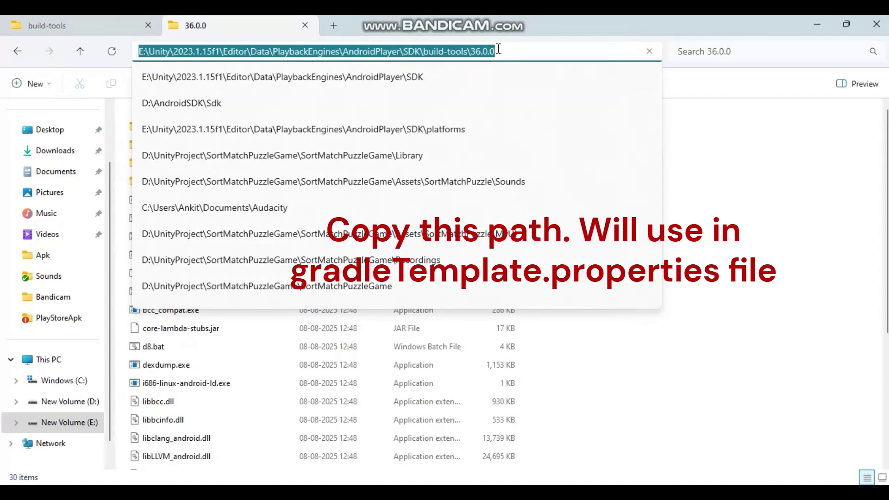
{"action": "left_click", "coordinate": [729, 359]}
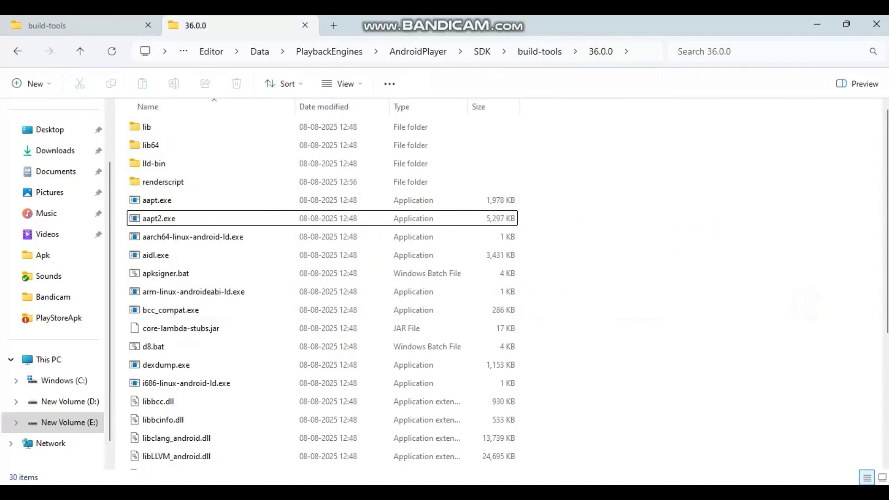
{"action": "left_click", "coordinate": [556, 462]}
{"action": "left_click", "coordinate": [521, 431]}
{"action": "left_click", "coordinate": [11, 37]}
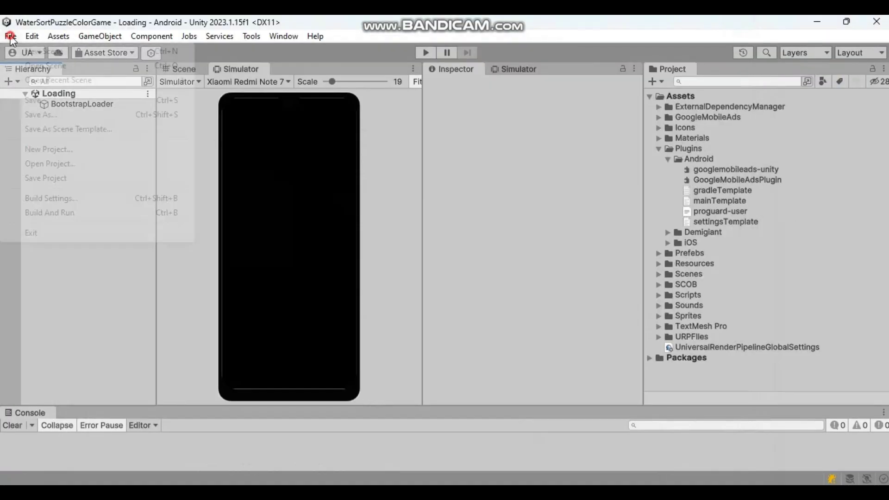
{"action": "left_click", "coordinate": [48, 197]}
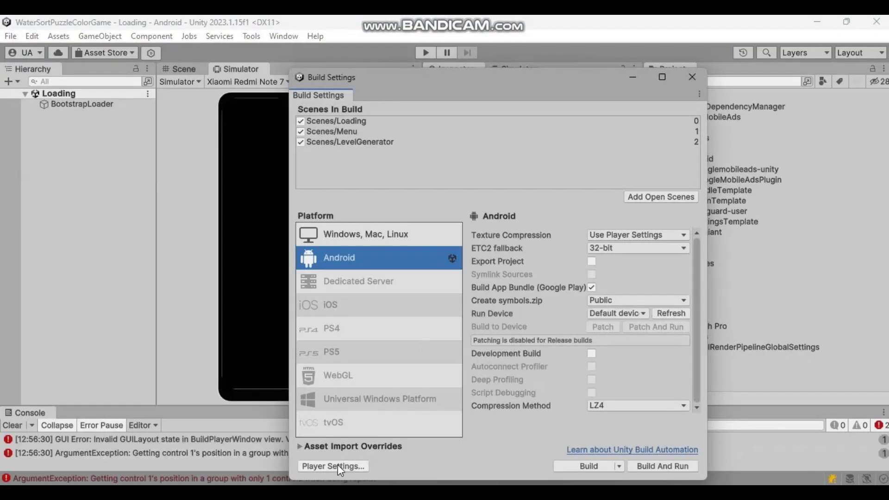
{"action": "left_click", "coordinate": [333, 466]}
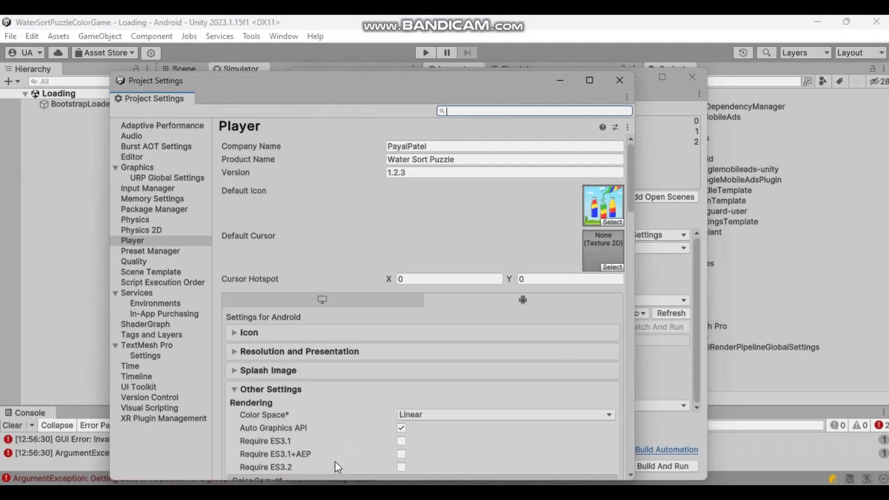
{"action": "left_click", "coordinate": [237, 389]}
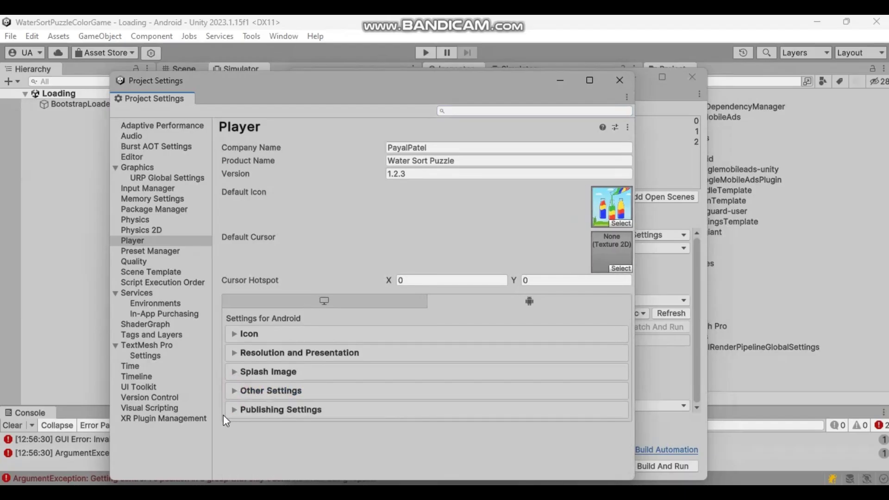
{"action": "left_click", "coordinate": [234, 415]}
{"action": "scroll", "coordinate": [324, 418], "scroll_direction": "down", "scroll_amount": 5}
{"action": "scroll", "coordinate": [330, 421], "scroll_direction": "down", "scroll_amount": 5}
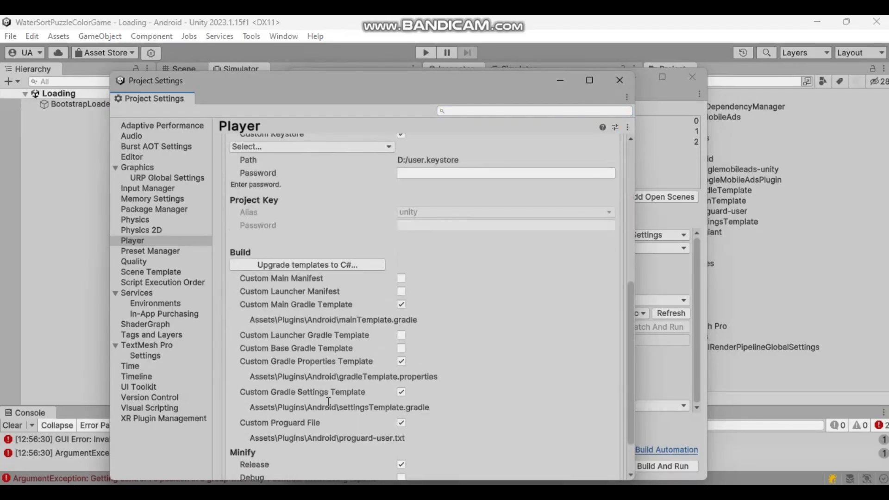
{"action": "left_click", "coordinate": [248, 363]}
{"action": "left_click", "coordinate": [619, 80]}
{"action": "left_click", "coordinate": [678, 78]}
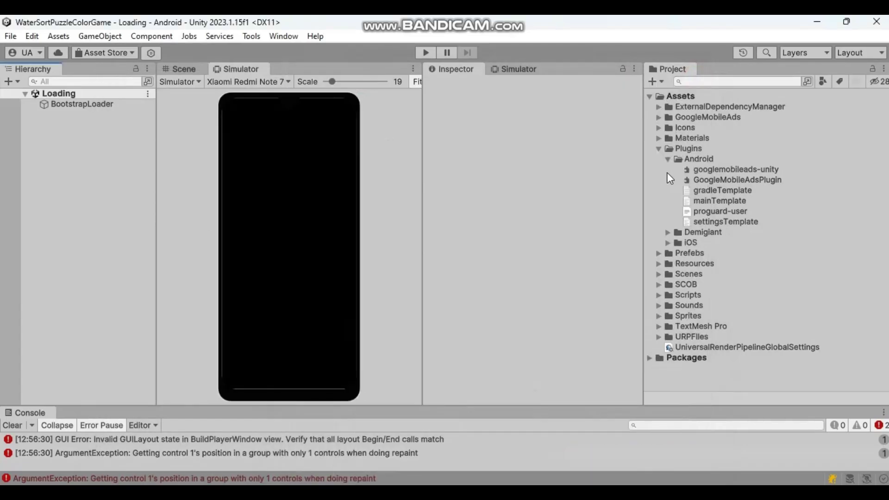
Open gradleTemplate.properties and add an android.aapt2FromMavenOverride line with the pasted 36.0.0 path.
{"action": "left_click", "coordinate": [686, 148]}
{"action": "left_click", "coordinate": [708, 191]}
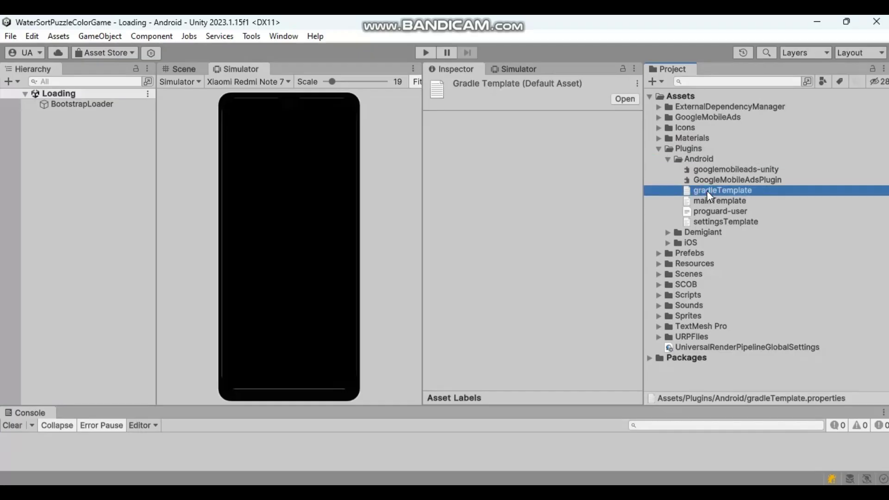
{"action": "double_click", "coordinate": [707, 191]}
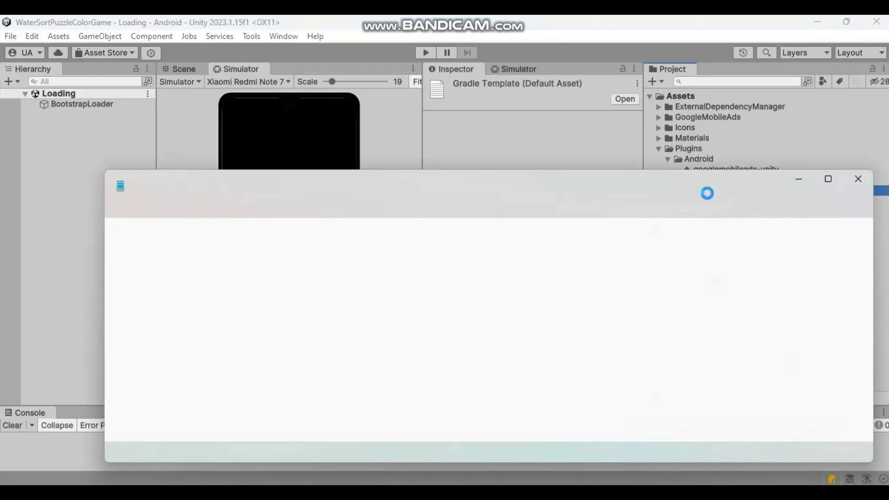
{"action": "key", "text": "Return"}
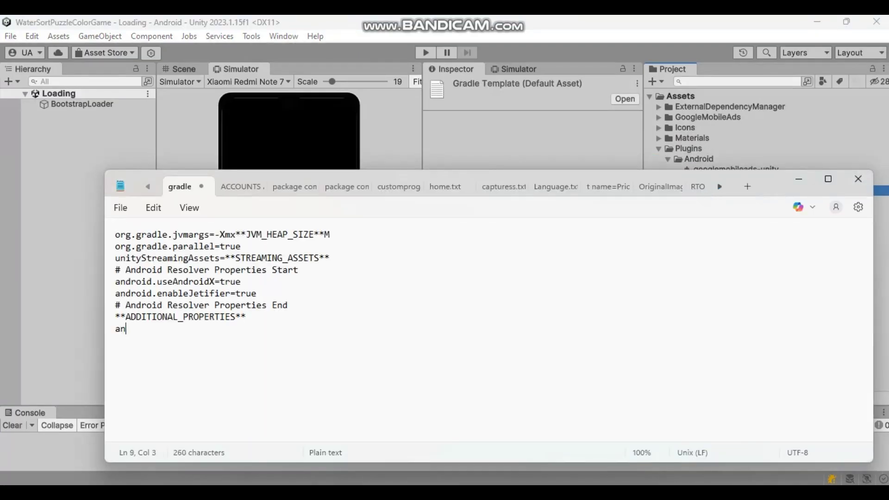
{"action": "type", "text": "android.aapt"}
{"action": "type", "text": "2FromM"}
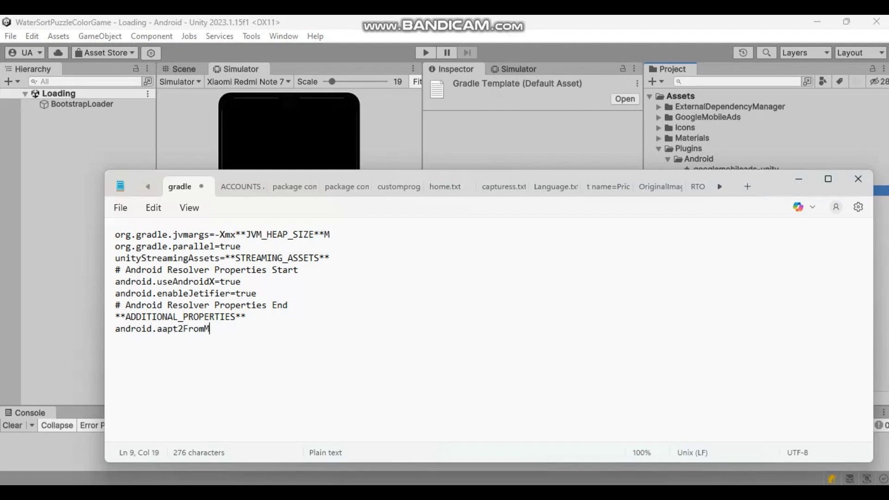
{"action": "type", "text": "Over"}
{"action": "type", "text": "ride="}
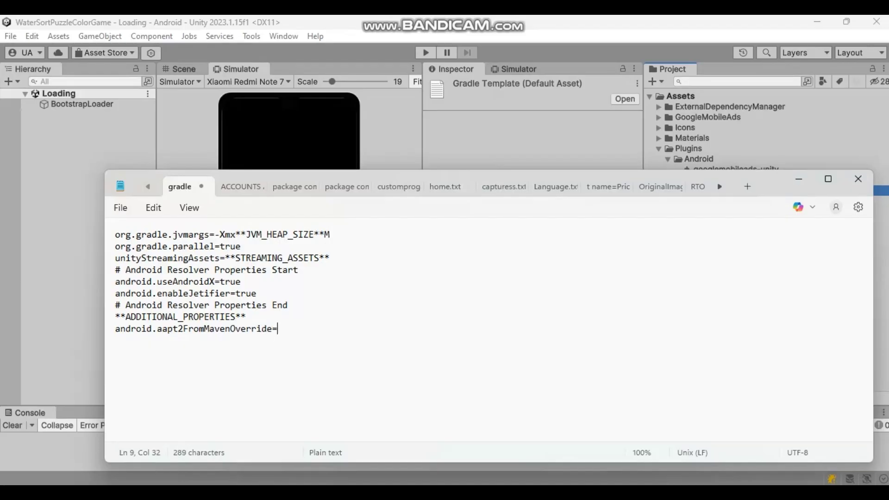
{"action": "type", "text": "E:\\Unity\\2023.1.15f1\\Editor\\Data\\PlaybackEngines\\AndroidPlayer\\SDK\\build-tools\\36.0.0"}
Replace the backslashes in the override path with forward slashes.
{"action": "left_click", "coordinate": [286, 328]}
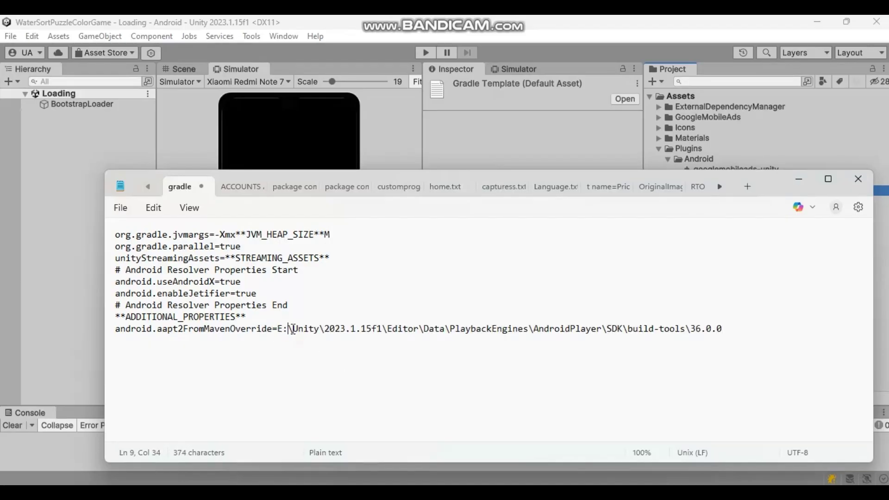
{"action": "left_click_drag", "start_coordinate": [282, 329], "coordinate": [291, 329]}
{"action": "type", "text": ":/"}
{"action": "left_click", "coordinate": [325, 329]}
{"action": "key", "text": "BackSpace"}
{"action": "type", "text": "/"}
{"action": "left_click", "coordinate": [421, 328]}
{"action": "left_click", "coordinate": [452, 328]}
{"action": "key", "text": "BackSpace"}
{"action": "type", "text": "/"}
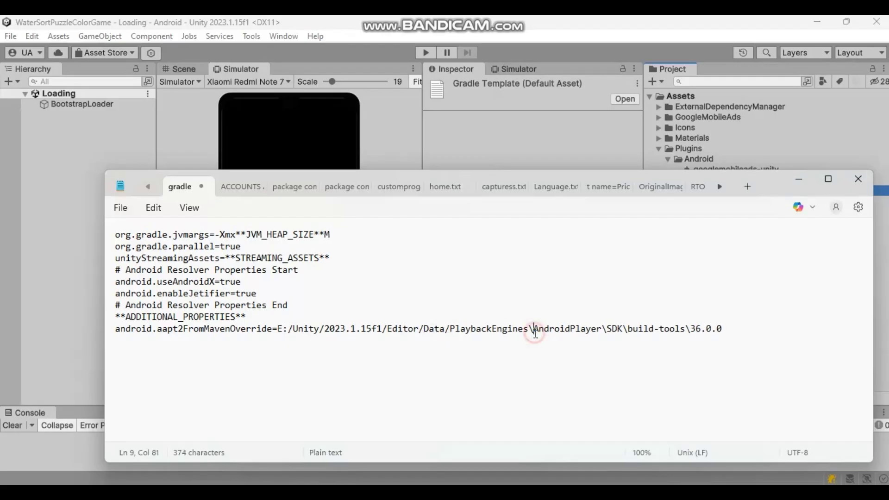
{"action": "left_click", "coordinate": [532, 329]}
{"action": "key", "text": "BackSpace"}
{"action": "type", "text": "/"}
{"action": "left_click", "coordinate": [607, 330]}
{"action": "left_click", "coordinate": [629, 329]}
{"action": "key", "text": "BackSpace"}
{"action": "type", "text": "/"}
{"action": "left_click", "coordinate": [691, 329]}
{"action": "key", "text": "BackSpace"}
{"action": "type", "text": "/"}
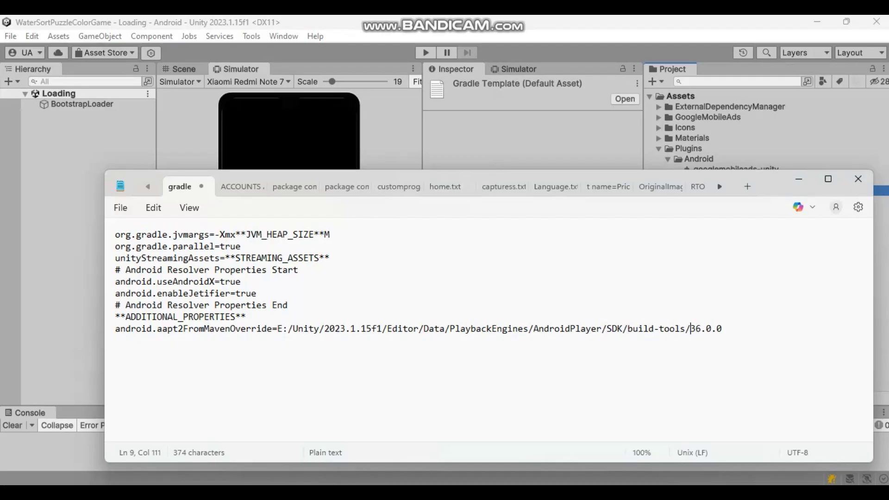
Finish the path with /aapt2.exe and close the saved template.
{"action": "key", "text": "End"}
{"action": "type", "text": "/aapt2"}
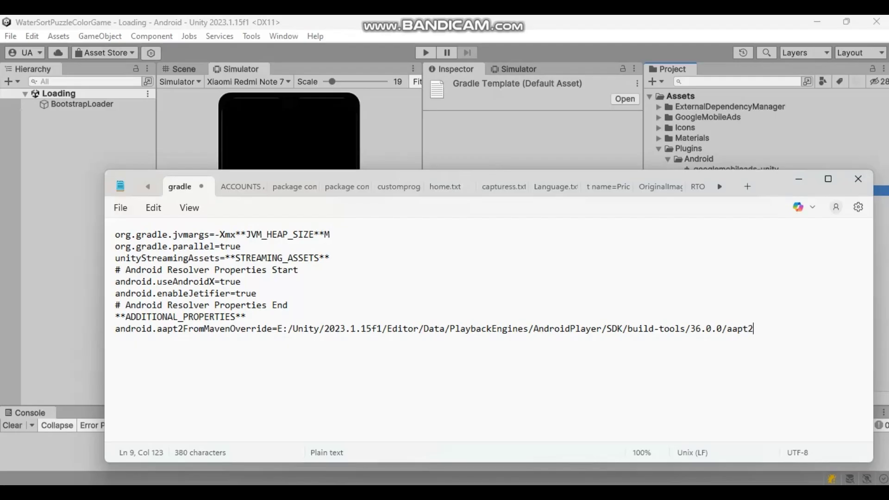
{"action": "type", "text": ".exe"}
{"action": "left_click", "coordinate": [480, 372]}
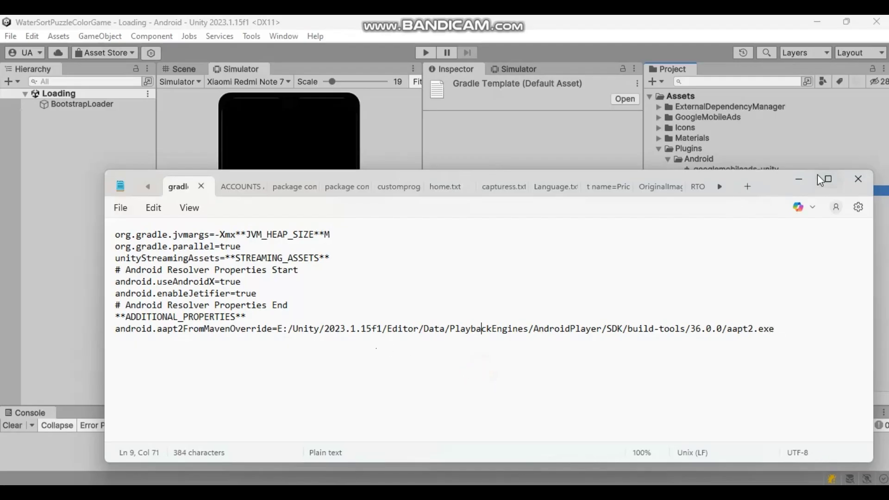
{"action": "left_click", "coordinate": [858, 178]}
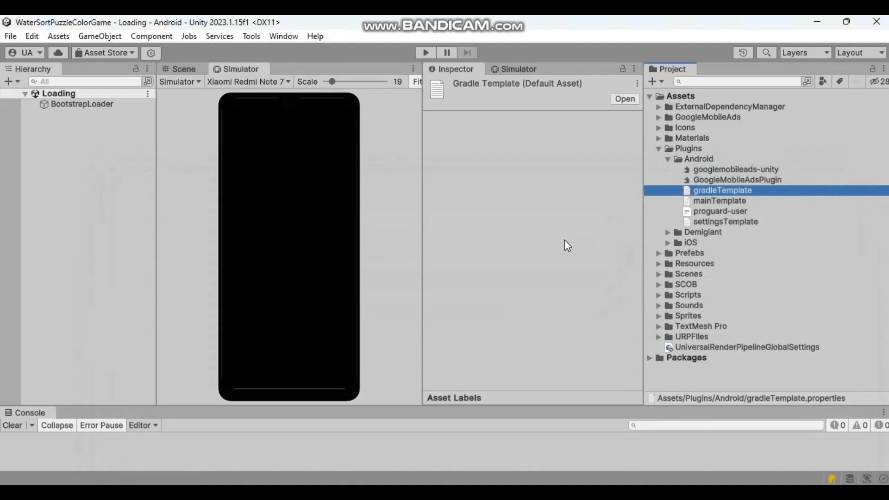
Re-enter the keystore and project key passwords under Player Settings' Publishing Settings.
{"action": "left_click", "coordinate": [10, 37]}
{"action": "left_click", "coordinate": [38, 198]}
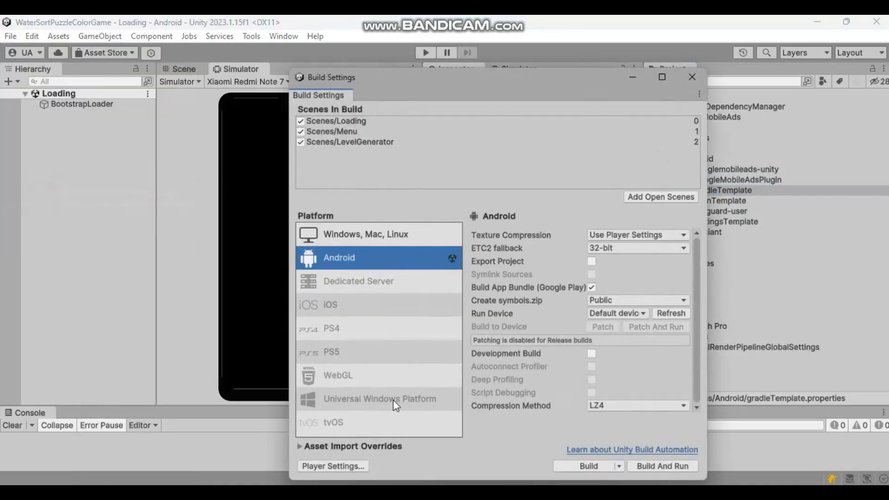
{"action": "left_click", "coordinate": [319, 465]}
{"action": "scroll", "coordinate": [430, 366], "scroll_direction": "down", "scroll_amount": 5}
{"action": "scroll", "coordinate": [431, 377], "scroll_direction": "down", "scroll_amount": 2}
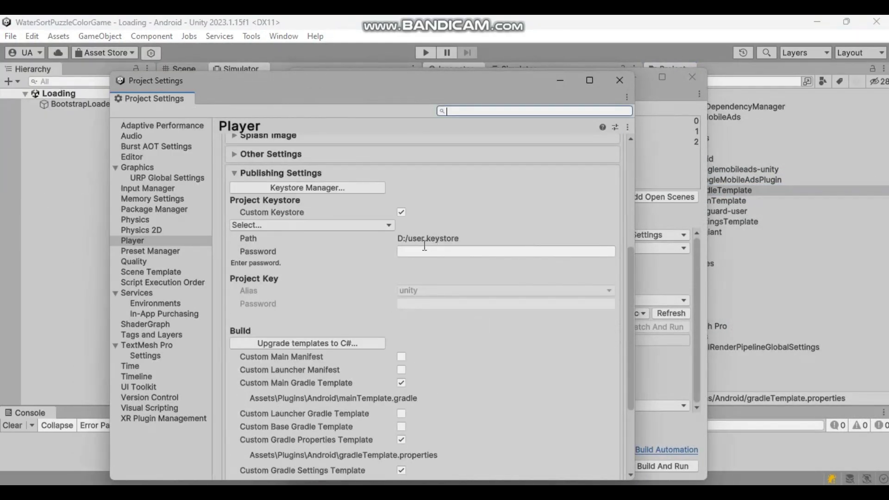
{"action": "left_click", "coordinate": [425, 249]}
{"action": "type", "text": "******"}
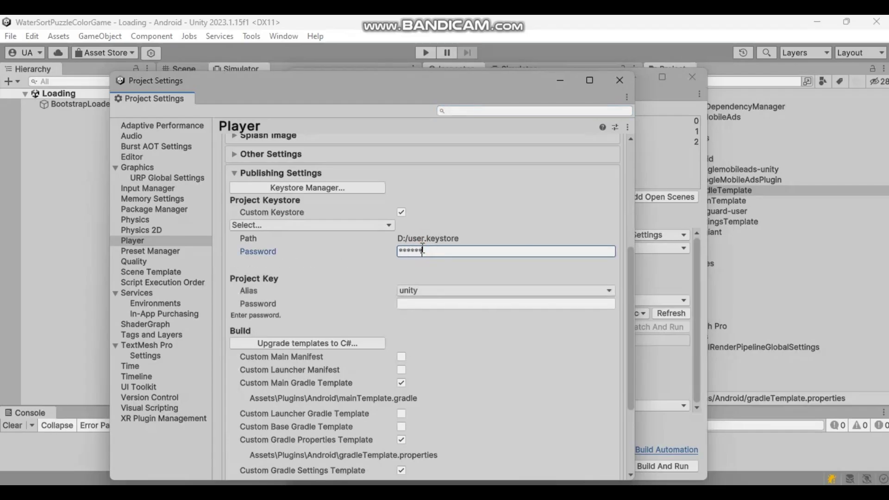
{"action": "left_click", "coordinate": [410, 303]}
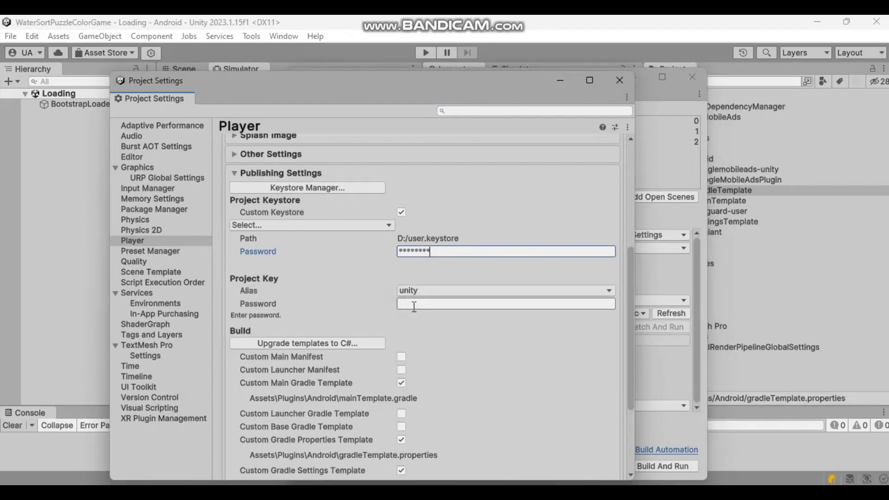
{"action": "left_click", "coordinate": [413, 307]}
{"action": "type", "text": "*****"}
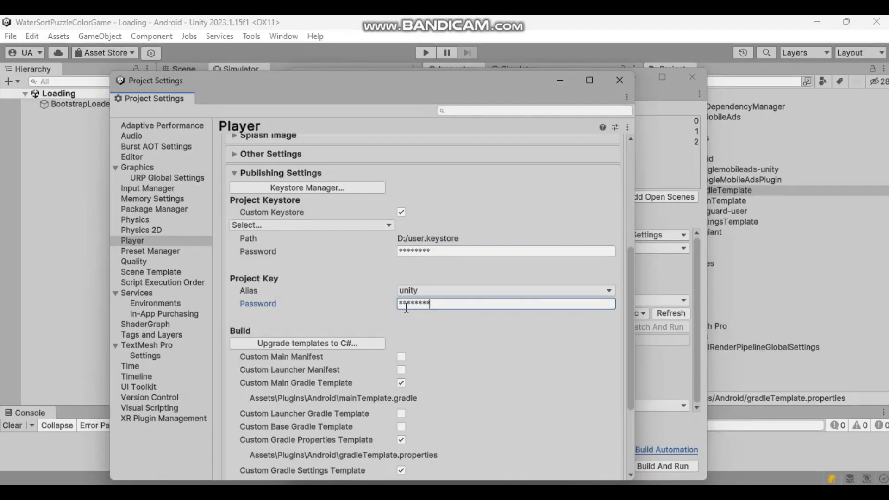
{"action": "left_click", "coordinate": [620, 81]}
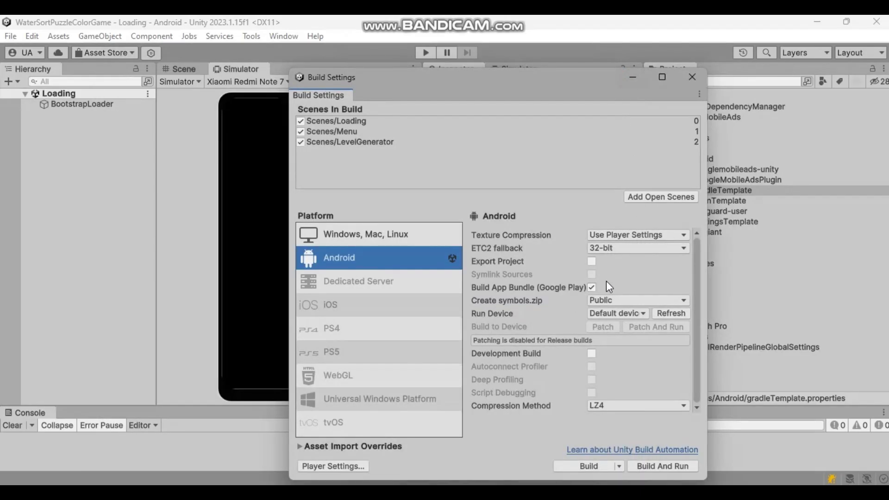
Build the App Bundle as a.aab in PlayStoreApk and inspect the 'Build completed' Succeeded message.
{"action": "left_click", "coordinate": [591, 466]}
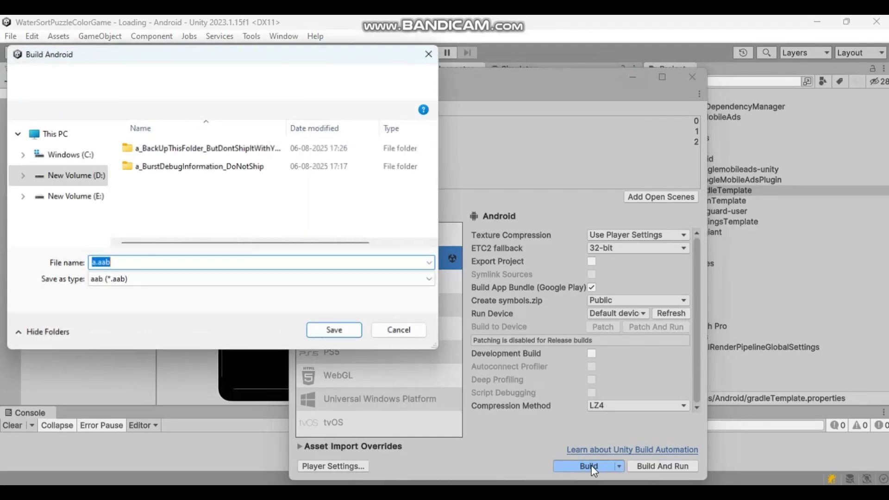
{"action": "left_click", "coordinate": [336, 332]}
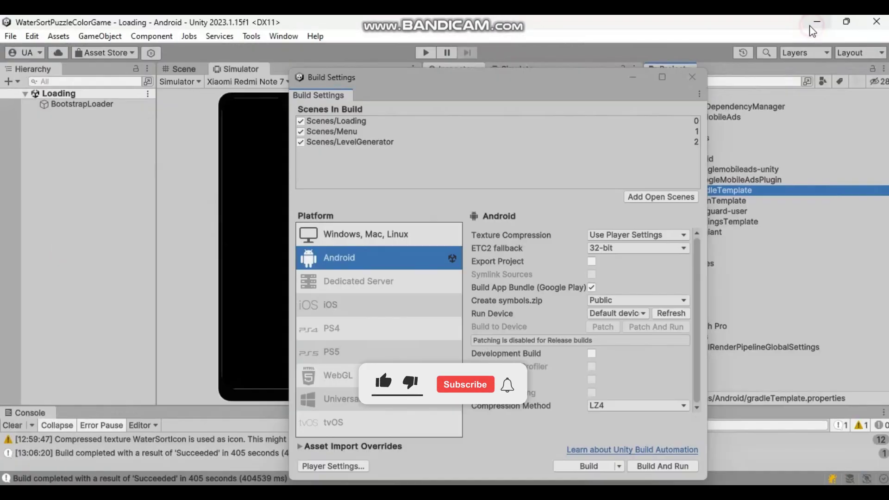
{"action": "left_click", "coordinate": [692, 77]}
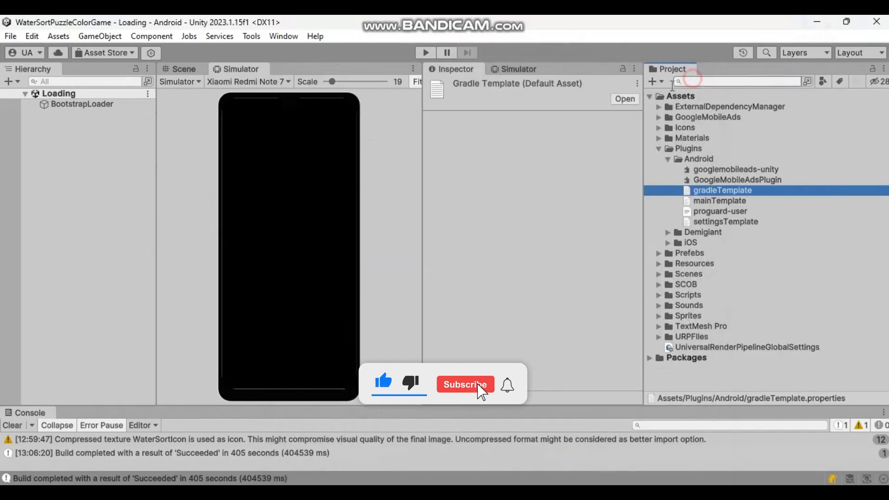
{"action": "left_click_drag", "start_coordinate": [316, 407], "coordinate": [316, 347]}
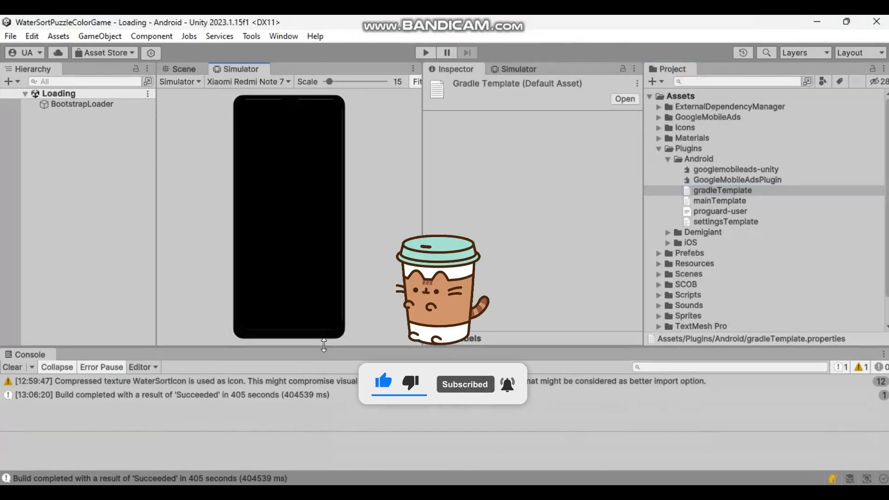
{"action": "left_click", "coordinate": [218, 393]}
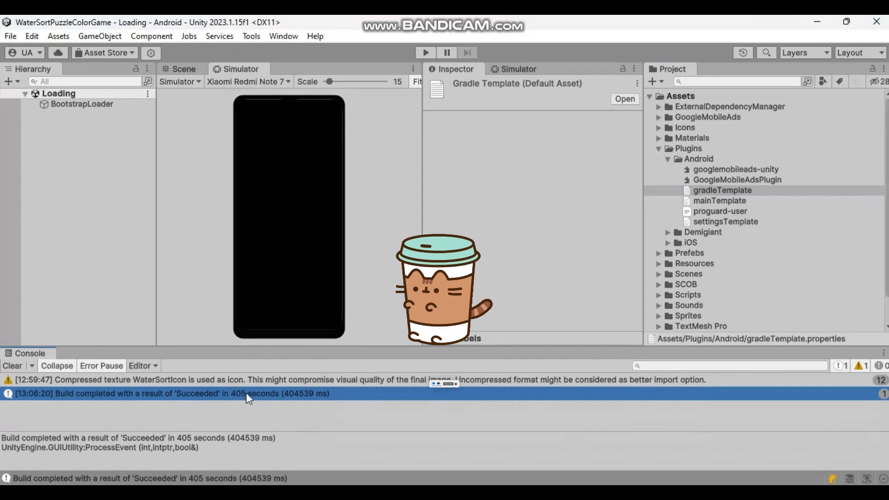